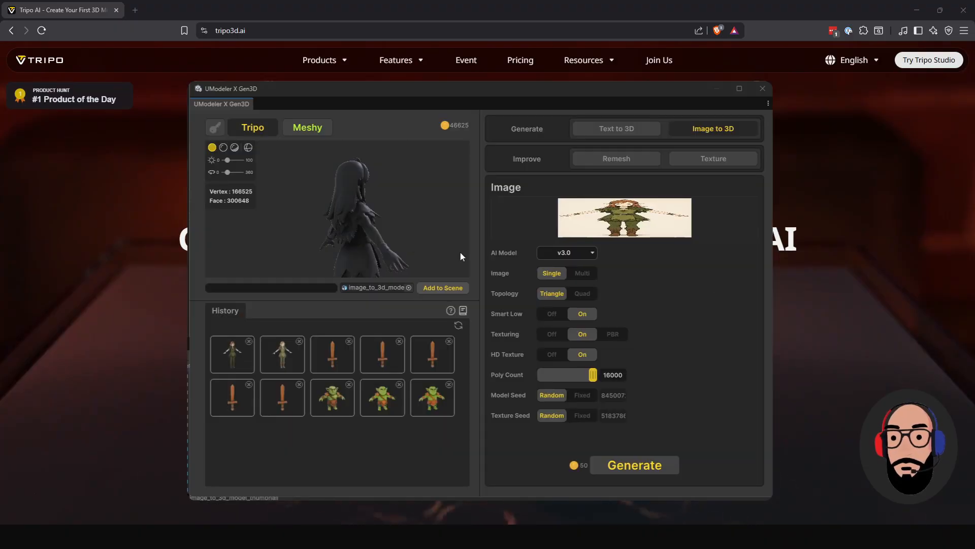
Load the stocky green-clad character PNG from the "Image to test" folder as the source image.
{"action": "left_click", "coordinate": [640, 217]}
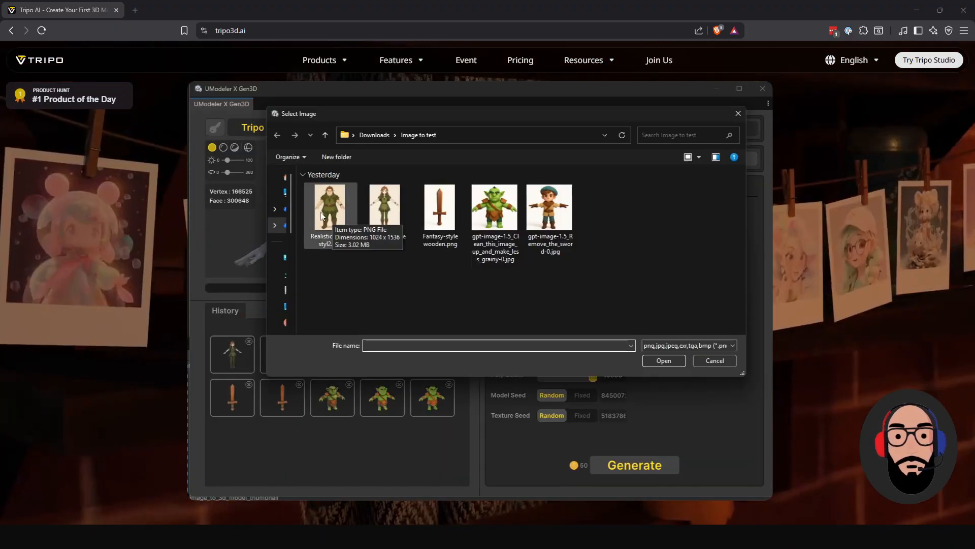
{"action": "left_click", "coordinate": [330, 209]}
{"action": "left_click", "coordinate": [664, 360]}
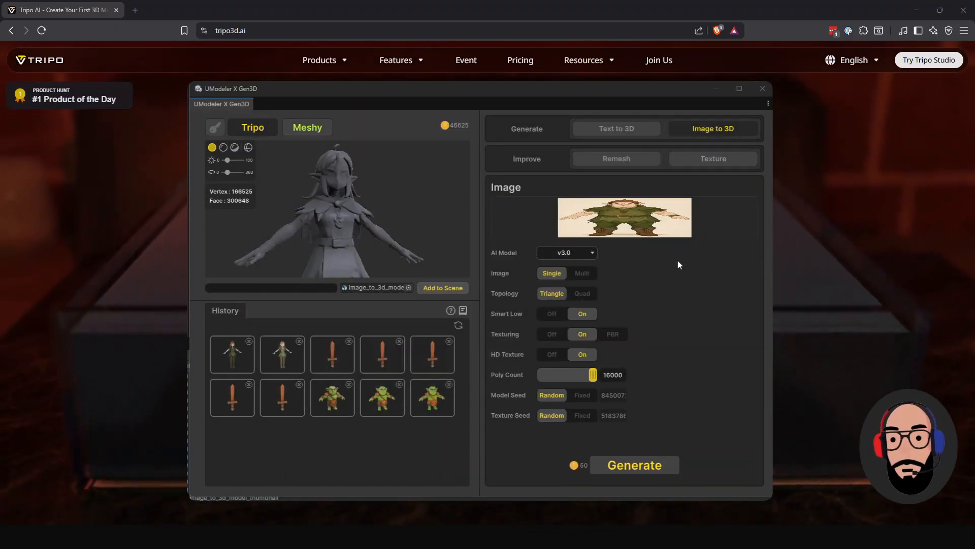
Generate the 3D character with Quad topology, Smart Low off, HD Texture off and a poly count of 300000.
{"action": "left_click", "coordinate": [583, 294]}
{"action": "left_click", "coordinate": [553, 315]}
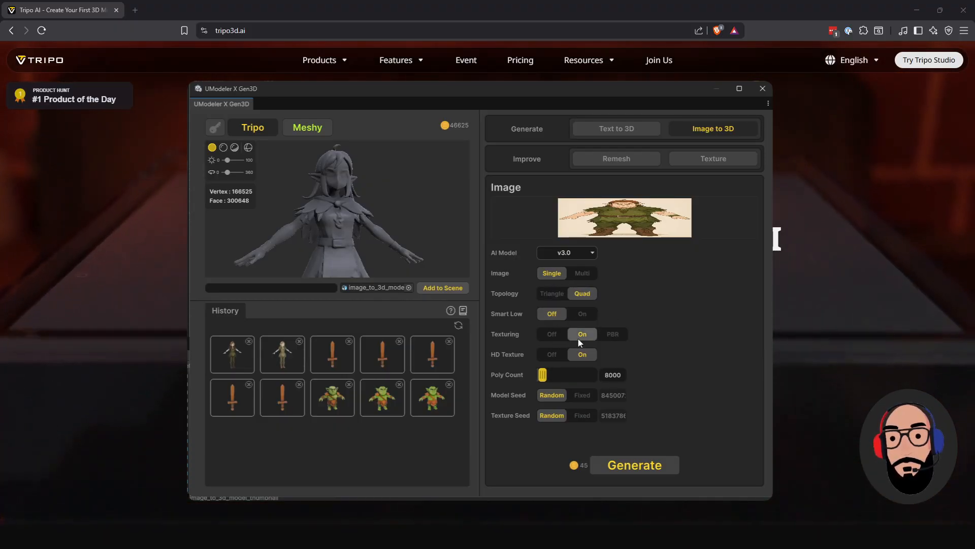
{"action": "left_click", "coordinate": [552, 355]}
{"action": "left_click_drag", "start_coordinate": [543, 375], "coordinate": [620, 375]}
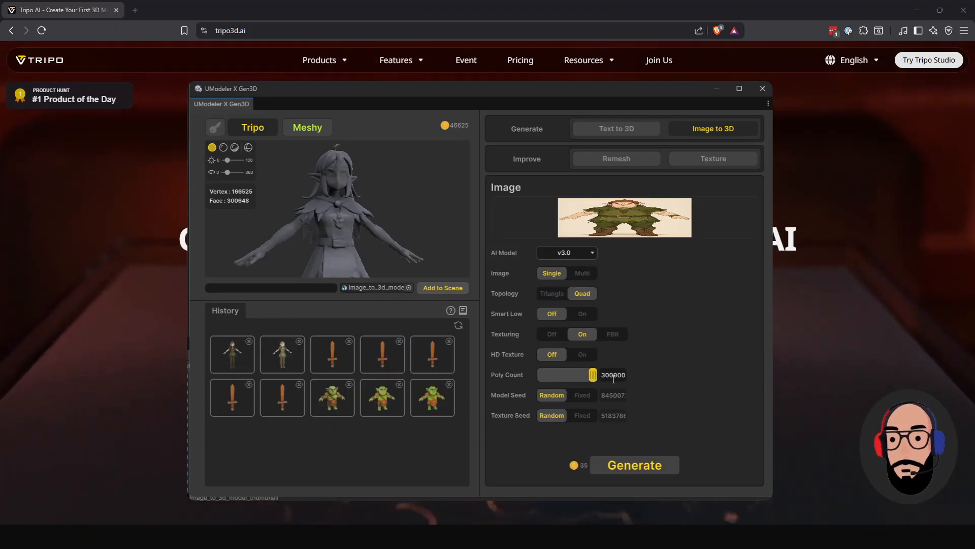
{"action": "left_click", "coordinate": [654, 470]}
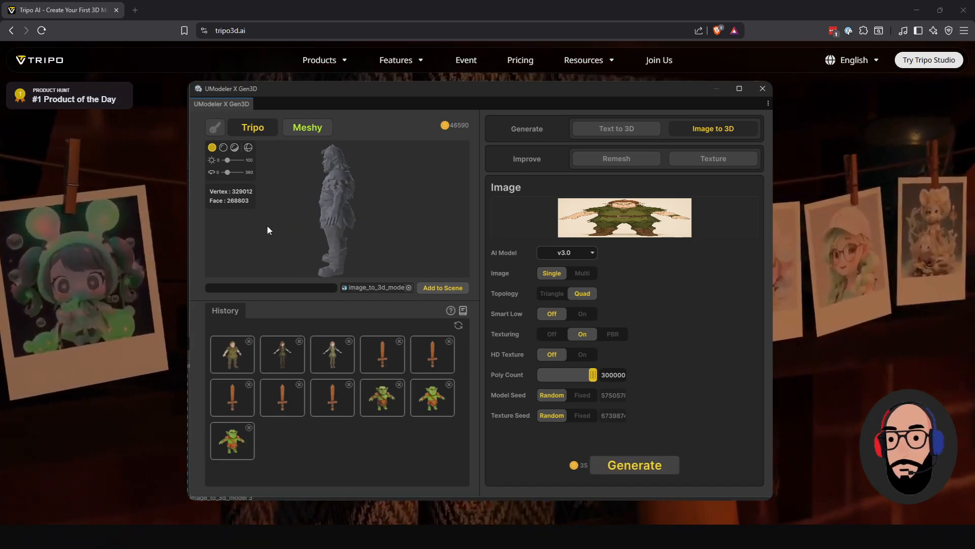
Examine the generated character's mesh density up close in wireframe display, including the chest and skirt, and return to the solid display.
{"action": "left_click_drag", "start_coordinate": [266, 224], "coordinate": [406, 236]}
{"action": "scroll", "coordinate": [396, 229], "scroll_direction": "up", "scroll_amount": 3}
{"action": "left_click", "coordinate": [248, 148]}
{"action": "scroll", "coordinate": [317, 220], "scroll_direction": "up", "scroll_amount": 5}
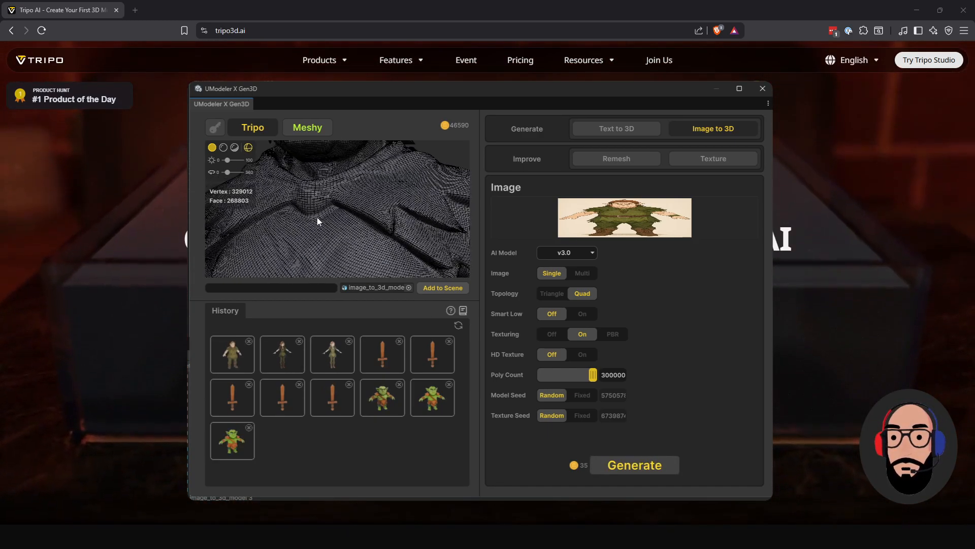
{"action": "left_click_drag", "start_coordinate": [317, 219], "coordinate": [440, 218]}
{"action": "scroll", "coordinate": [374, 199], "scroll_direction": "down", "scroll_amount": 5}
{"action": "scroll", "coordinate": [366, 214], "scroll_direction": "up", "scroll_amount": 5}
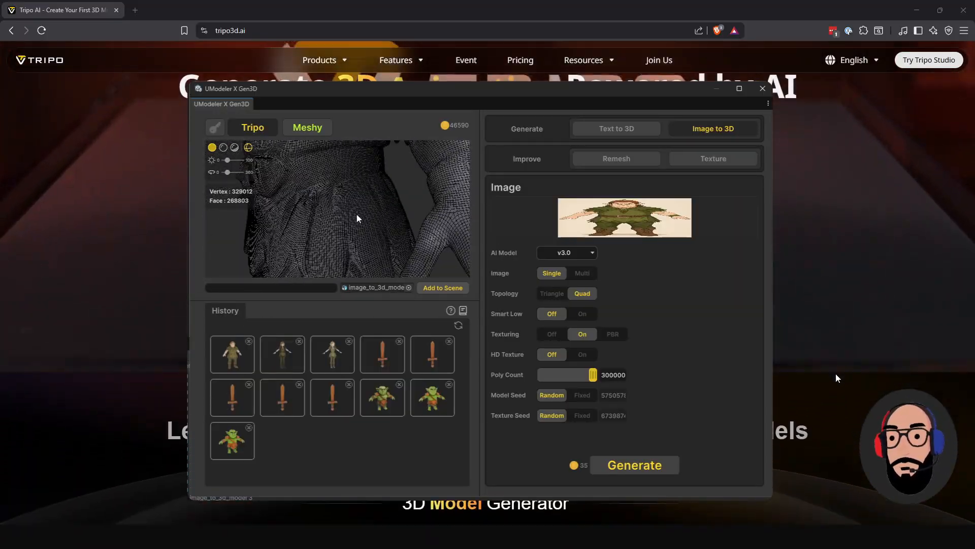
{"action": "scroll", "coordinate": [357, 215], "scroll_direction": "down", "scroll_amount": 4}
{"action": "scroll", "coordinate": [837, 374], "scroll_direction": "down", "scroll_amount": 10}
{"action": "left_click", "coordinate": [248, 148]}
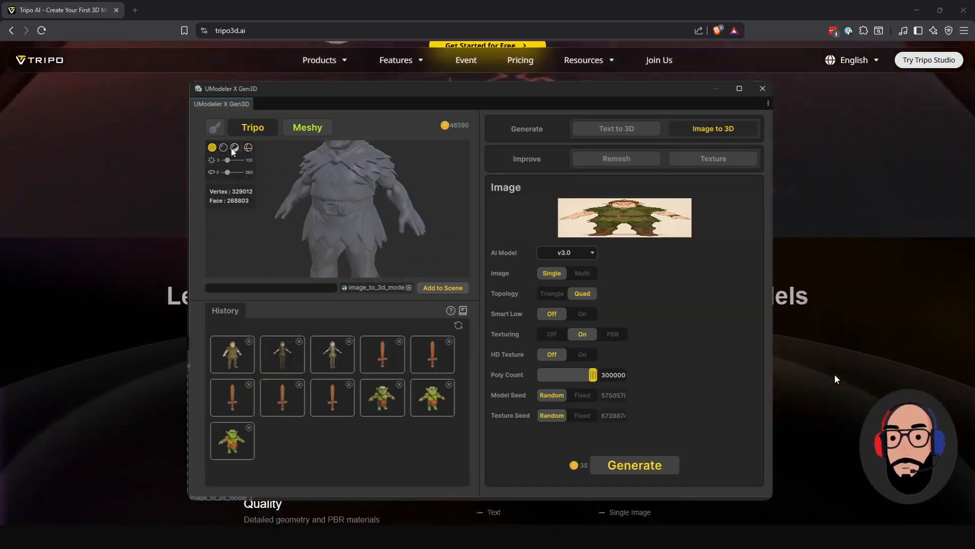
Inspect the generated character's solid, untextured geometry from the shoulders down to the legs.
{"action": "scroll", "coordinate": [371, 214], "scroll_direction": "down", "scroll_amount": 3}
{"action": "scroll", "coordinate": [374, 211], "scroll_direction": "up", "scroll_amount": 3}
{"action": "mouse_move", "coordinate": [374, 211]}
{"action": "left_mouse_down"}
{"action": "mouse_move", "coordinate": [457, 213]}
{"action": "mouse_move", "coordinate": [371, 218]}
{"action": "left_mouse_up"}
{"action": "scroll", "coordinate": [363, 254], "scroll_direction": "up", "scroll_amount": 3}
{"action": "scroll", "coordinate": [888, 388], "scroll_direction": "up", "scroll_amount": 1}
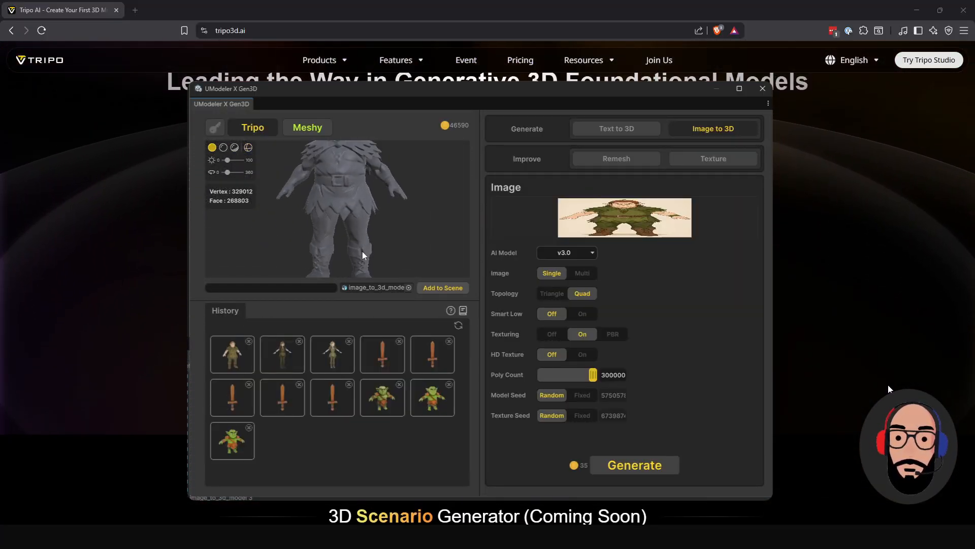
{"action": "scroll", "coordinate": [364, 254], "scroll_direction": "down", "scroll_amount": 4}
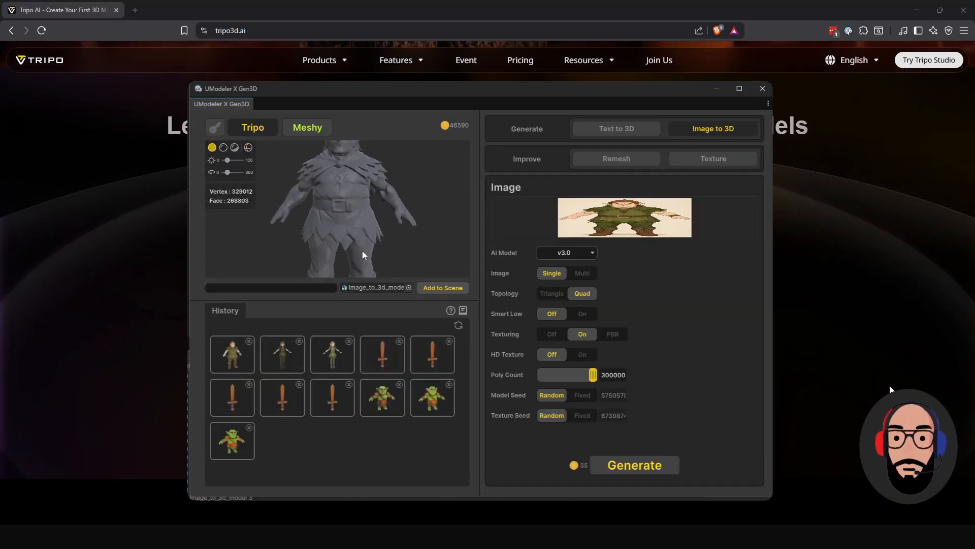
Set up a Remesh of the generated character with a poly count of 1000.
{"action": "left_click", "coordinate": [706, 158]}
{"action": "left_click", "coordinate": [655, 161]}
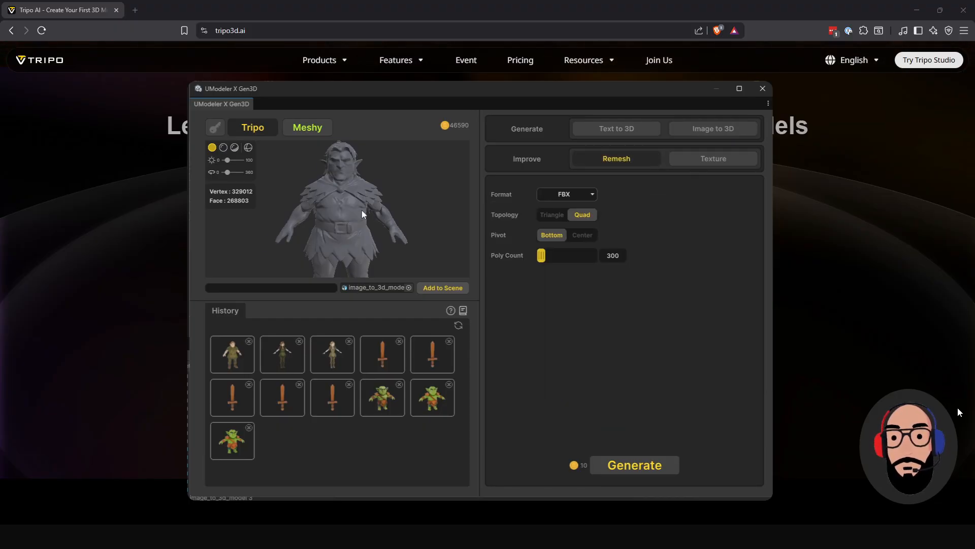
{"action": "scroll", "coordinate": [361, 210], "scroll_direction": "down", "scroll_amount": 3}
{"action": "type", "text": "1000"}
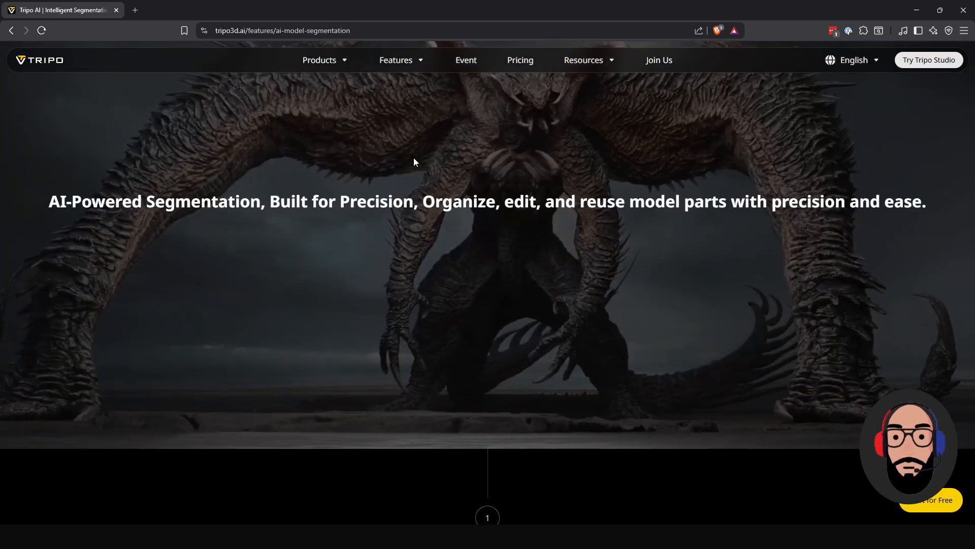
Look through the model segmentation and stylization feature pages on the Tripo website and open the image-to-3D feature page.
{"action": "scroll", "coordinate": [413, 161], "scroll_direction": "down", "scroll_amount": 9}
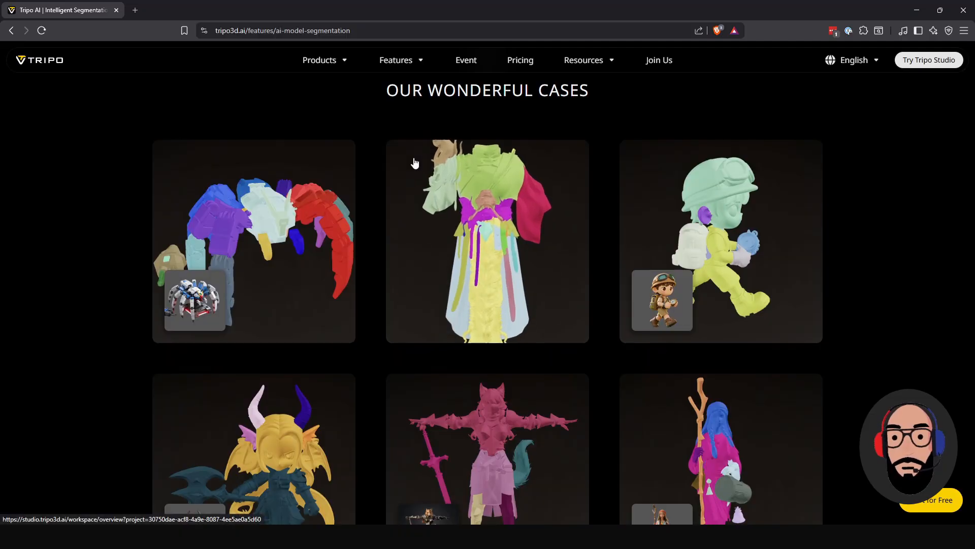
{"action": "scroll", "coordinate": [415, 163], "scroll_direction": "down", "scroll_amount": 3}
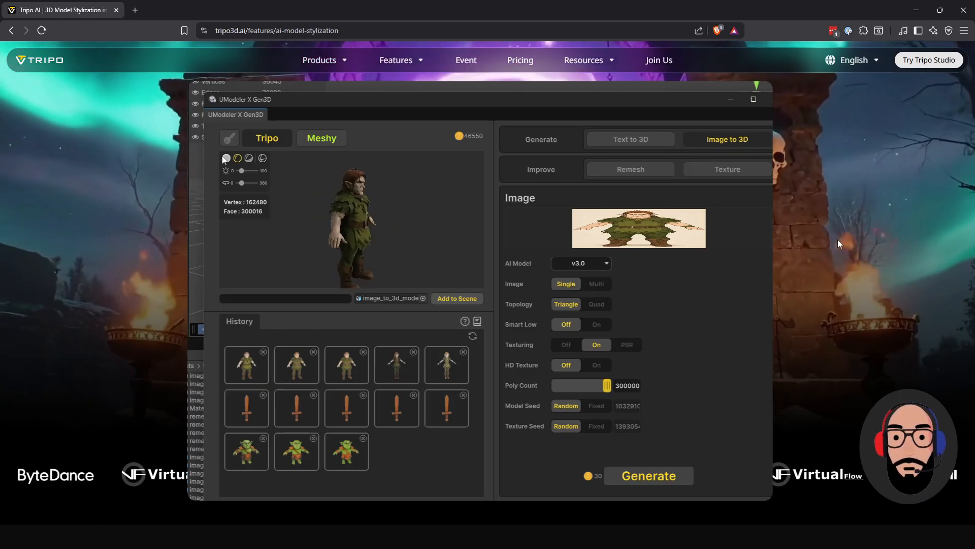
{"action": "scroll", "coordinate": [767, 240], "scroll_direction": "down", "scroll_amount": 3}
{"action": "scroll", "coordinate": [488, 283], "scroll_direction": "down", "scroll_amount": 14}
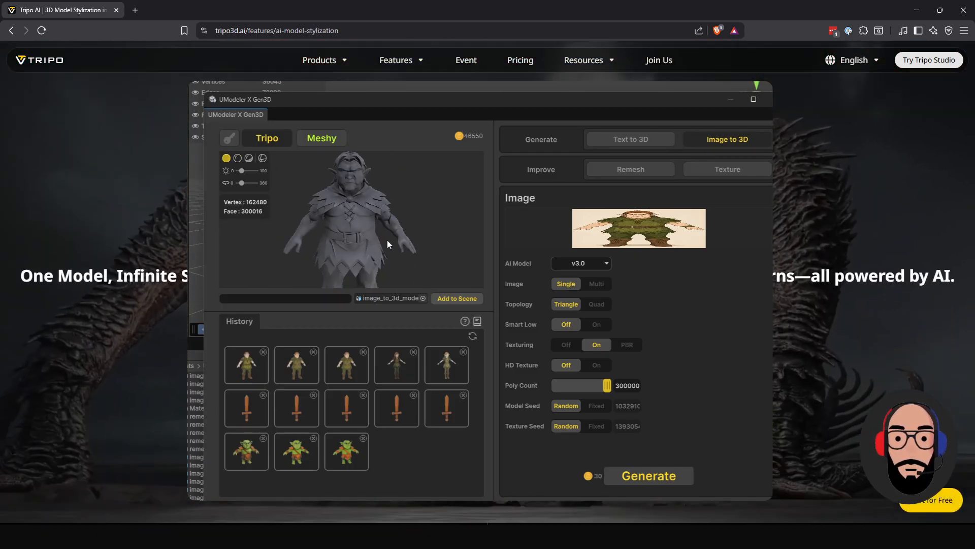
{"action": "scroll", "coordinate": [488, 282], "scroll_direction": "down", "scroll_amount": 2}
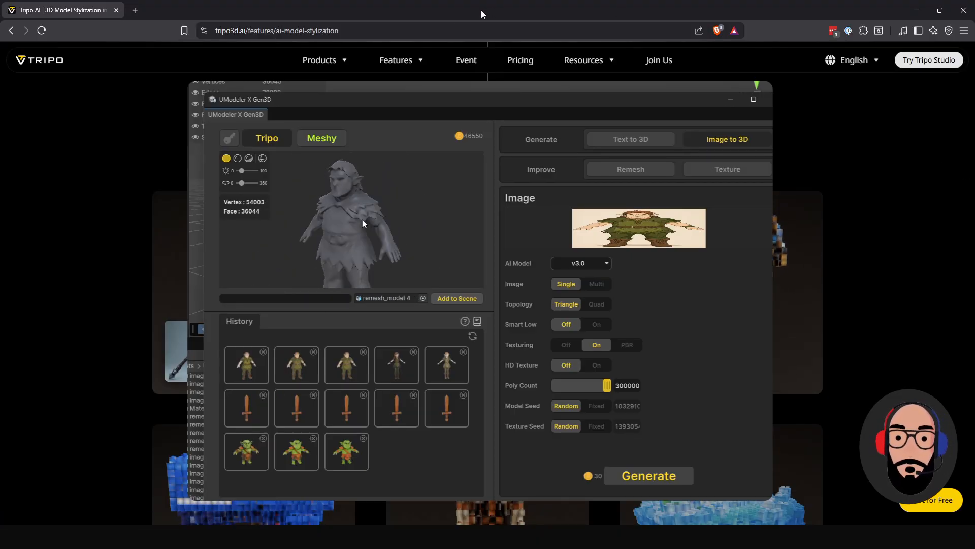
{"action": "mouse_move", "coordinate": [413, 65]}
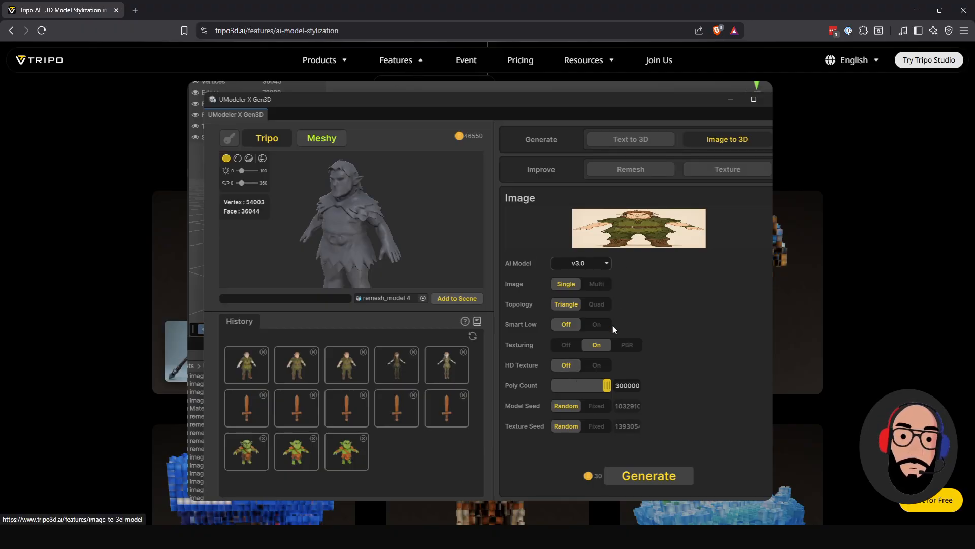
{"action": "left_click", "coordinate": [423, 98]}
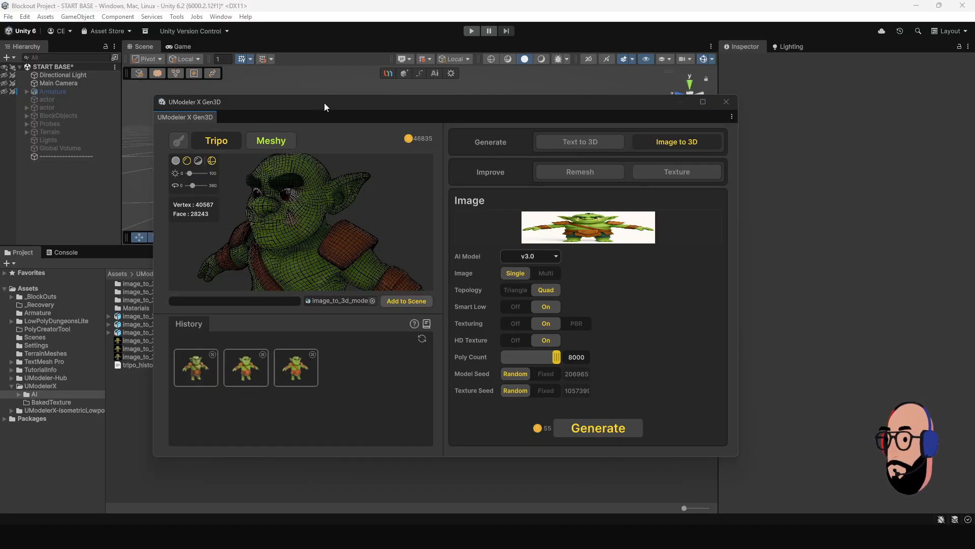
Reposition the Gen3D window in Unity and examine the goblin model's wireframe up close and from the front.
{"action": "mouse_move", "coordinate": [347, 102]}
{"action": "left_mouse_down"}
{"action": "mouse_move", "coordinate": [338, 97]}
{"action": "mouse_move", "coordinate": [342, 106]}
{"action": "left_mouse_up"}
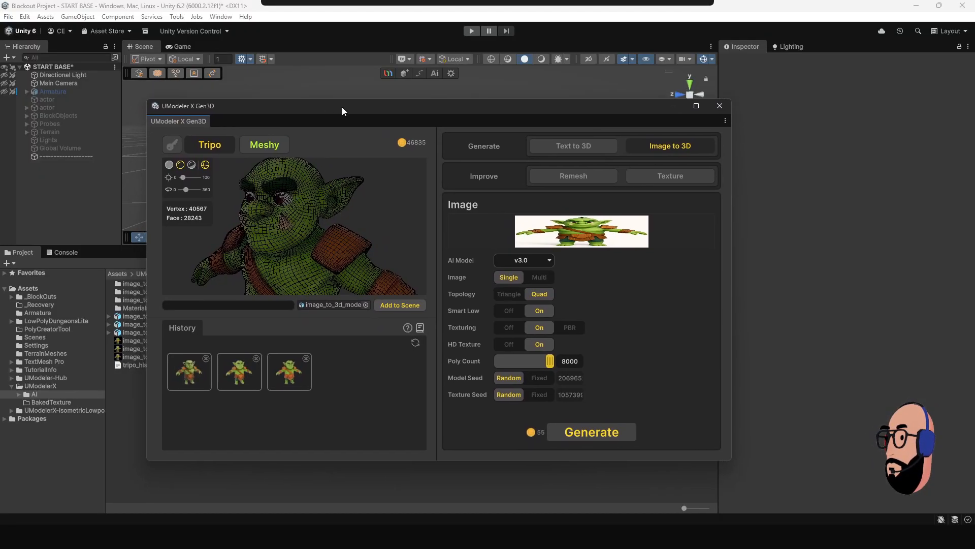
{"action": "scroll", "coordinate": [259, 254], "scroll_direction": "down", "scroll_amount": 3}
{"action": "scroll", "coordinate": [259, 254], "scroll_direction": "up", "scroll_amount": 3}
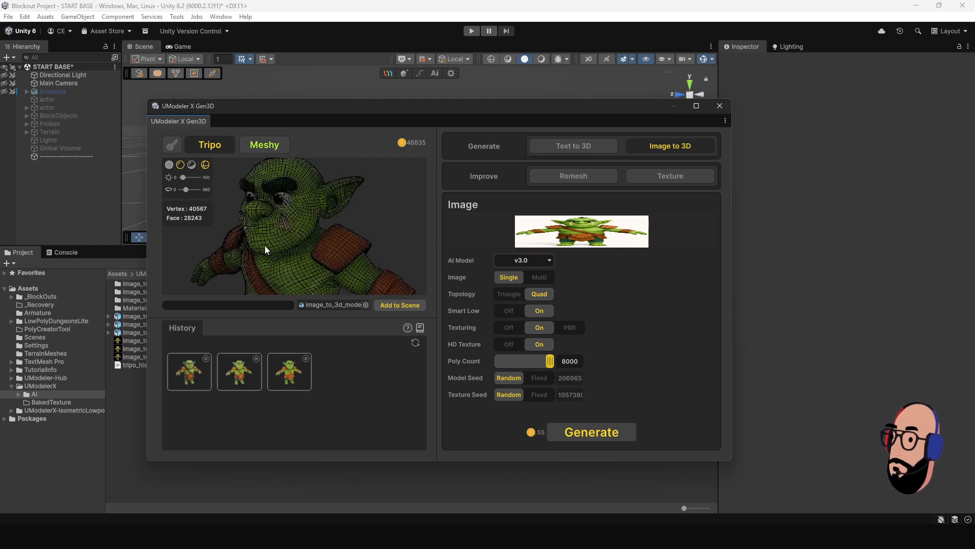
{"action": "scroll", "coordinate": [266, 248], "scroll_direction": "down", "scroll_amount": 3}
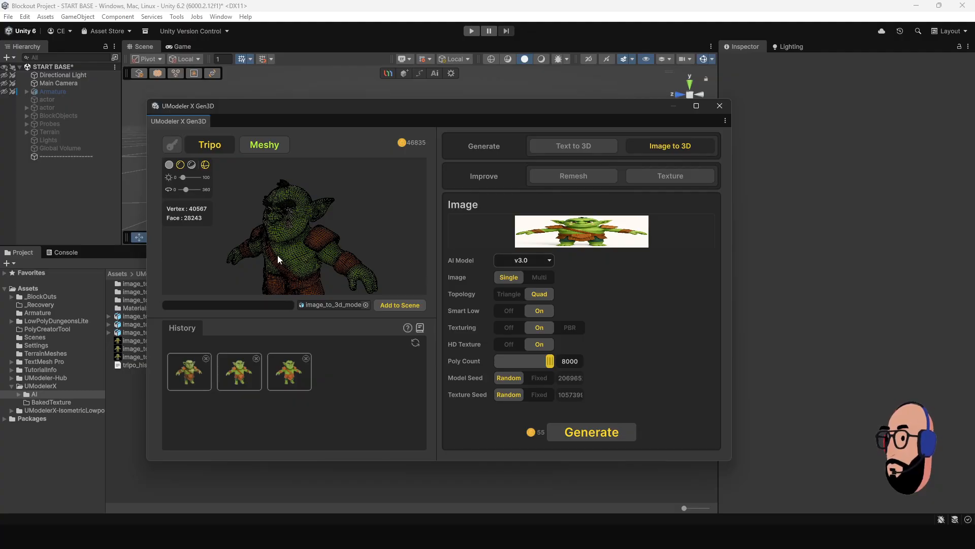
{"action": "left_click_drag", "start_coordinate": [278, 254], "coordinate": [346, 250]}
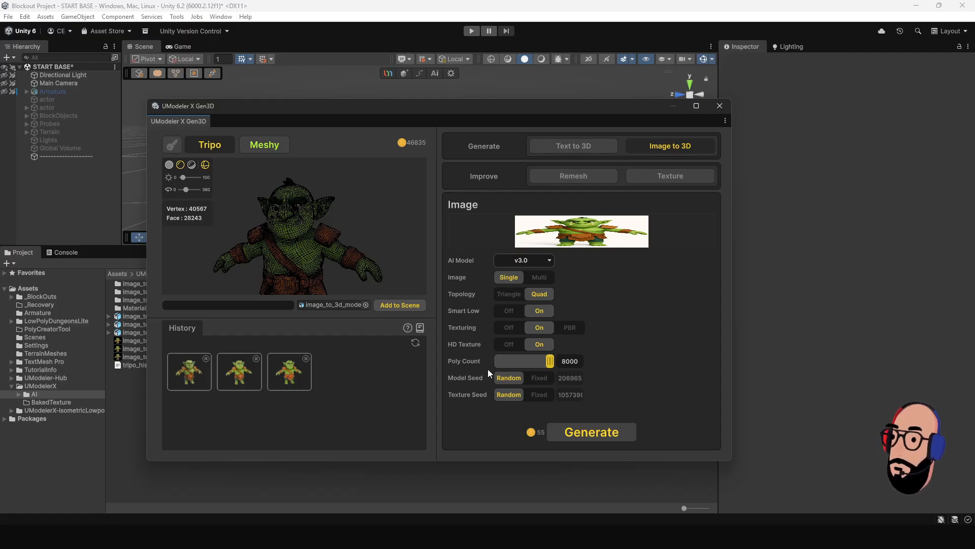
{"action": "scroll", "coordinate": [307, 251], "scroll_direction": "up", "scroll_amount": 2}
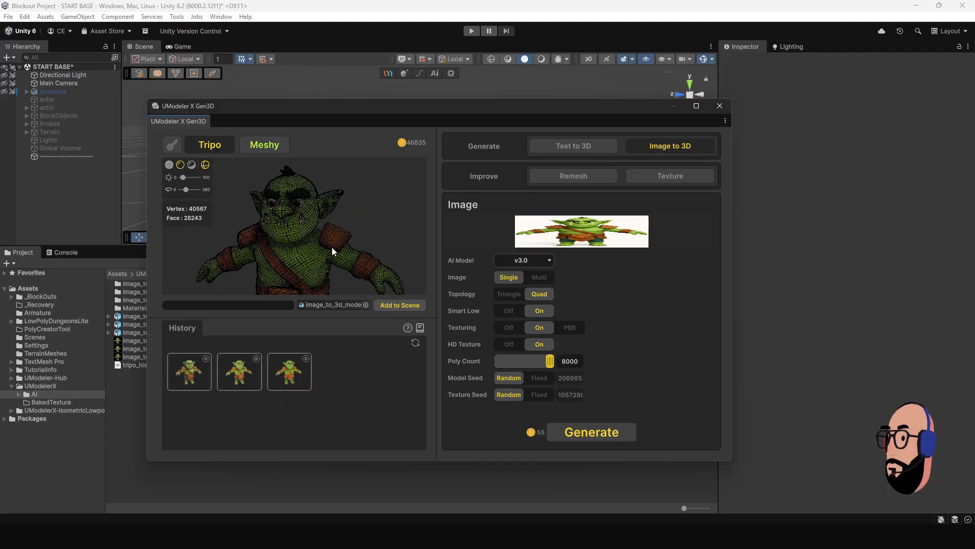
{"action": "mouse_move", "coordinate": [331, 247]}
{"action": "left_mouse_down"}
{"action": "mouse_move", "coordinate": [278, 243]}
{"action": "mouse_move", "coordinate": [294, 233]}
{"action": "mouse_move", "coordinate": [340, 245]}
{"action": "left_mouse_up"}
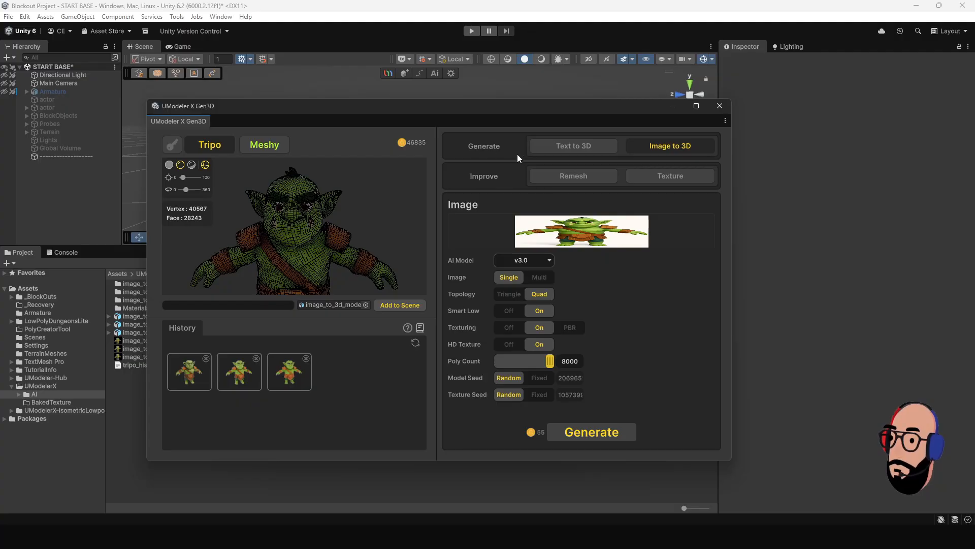
View the generation options for Text to 3D and Image to 3D, and the Remesh options for improving a model.
{"action": "left_click", "coordinate": [552, 150]}
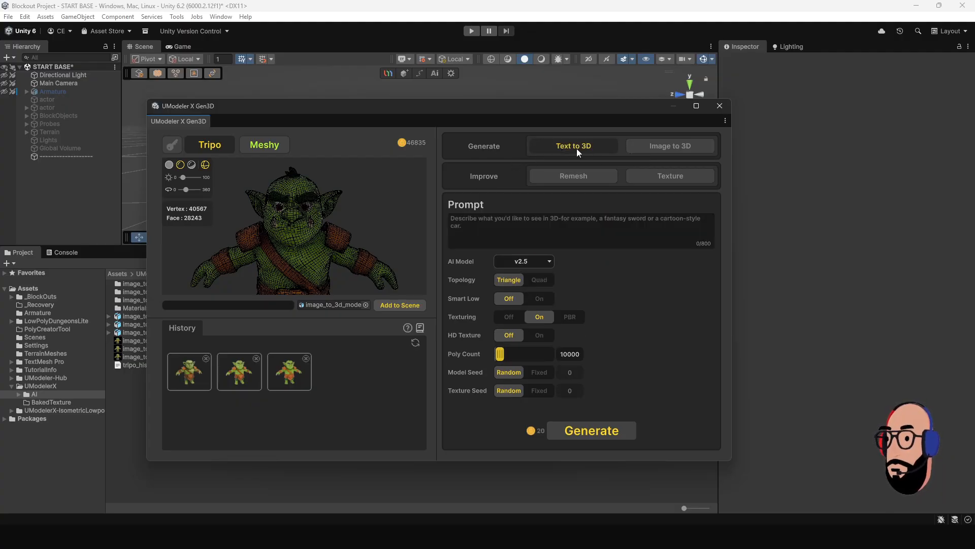
{"action": "left_click", "coordinate": [657, 152]}
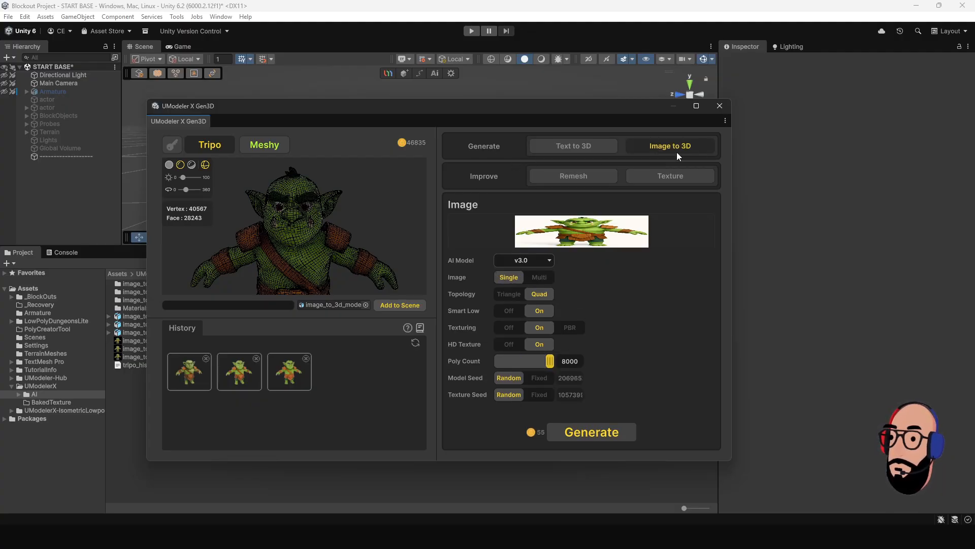
{"action": "left_click", "coordinate": [559, 177]}
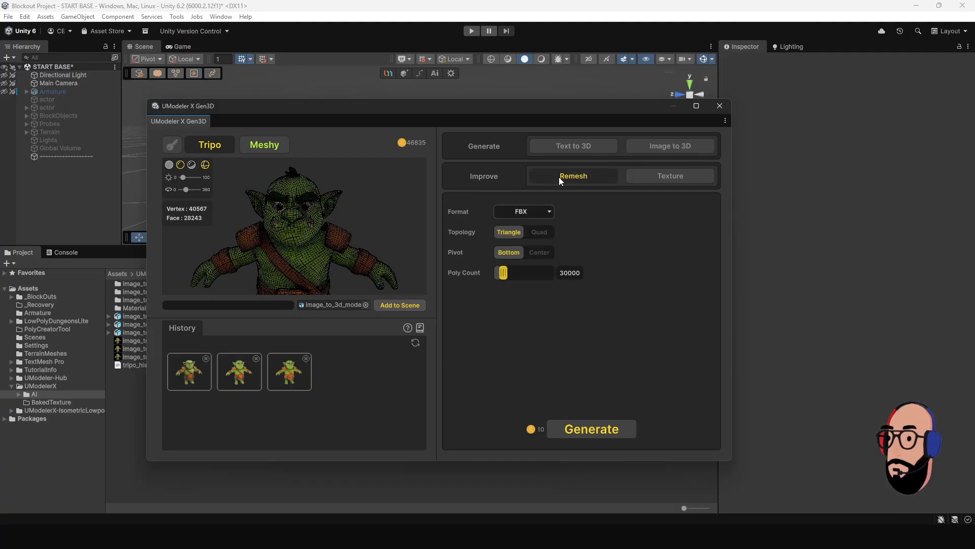
Review the Texture options, including the AI model versions, and compare the Text and Image inputs, ending on Image.
{"action": "left_click", "coordinate": [688, 176]}
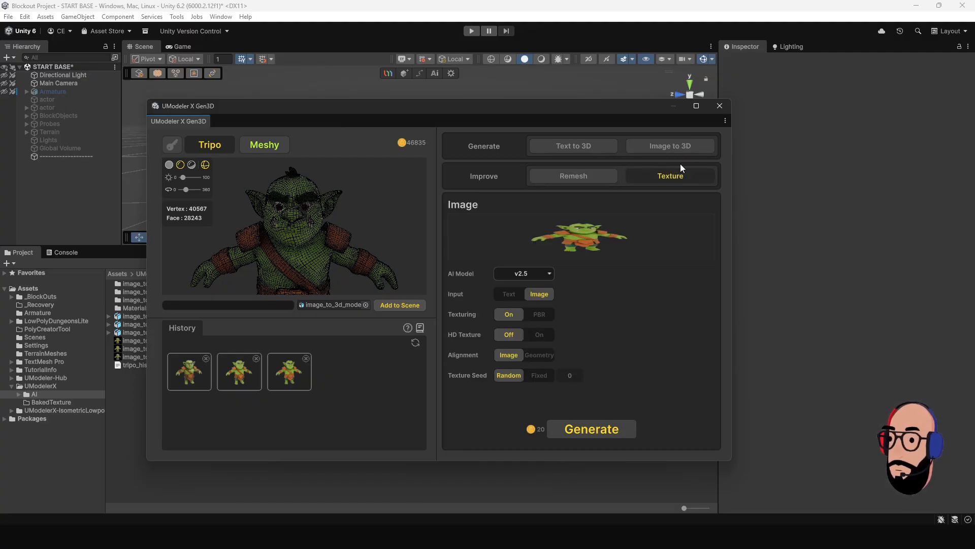
{"action": "left_click", "coordinate": [529, 277]}
{"action": "left_click", "coordinate": [582, 292]}
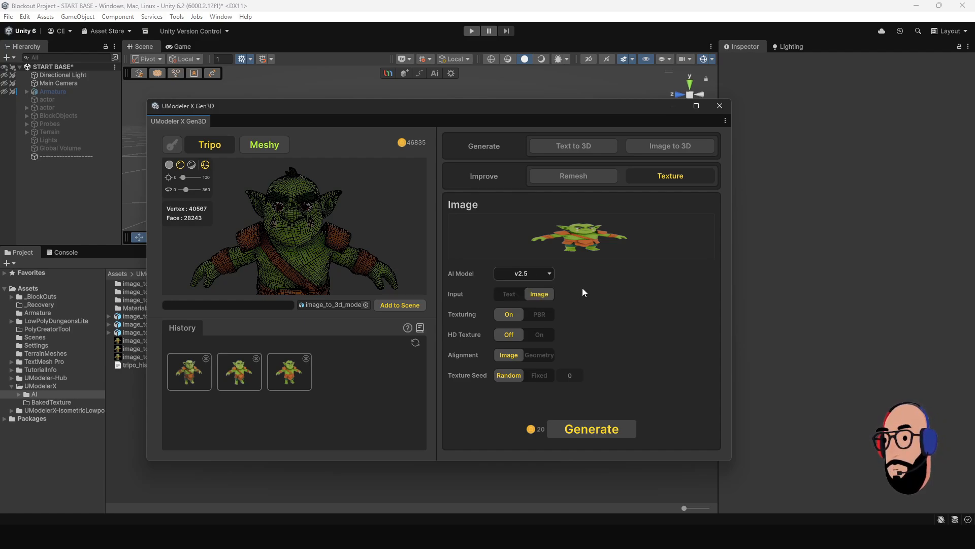
{"action": "left_click", "coordinate": [508, 294]}
{"action": "left_click", "coordinate": [539, 294]}
{"action": "left_click", "coordinate": [510, 294]}
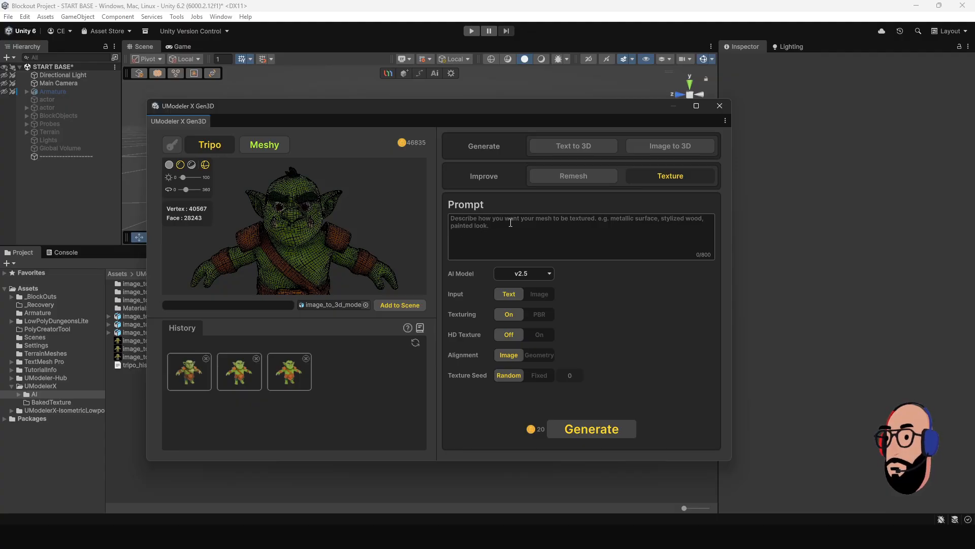
{"action": "left_click", "coordinate": [540, 294]}
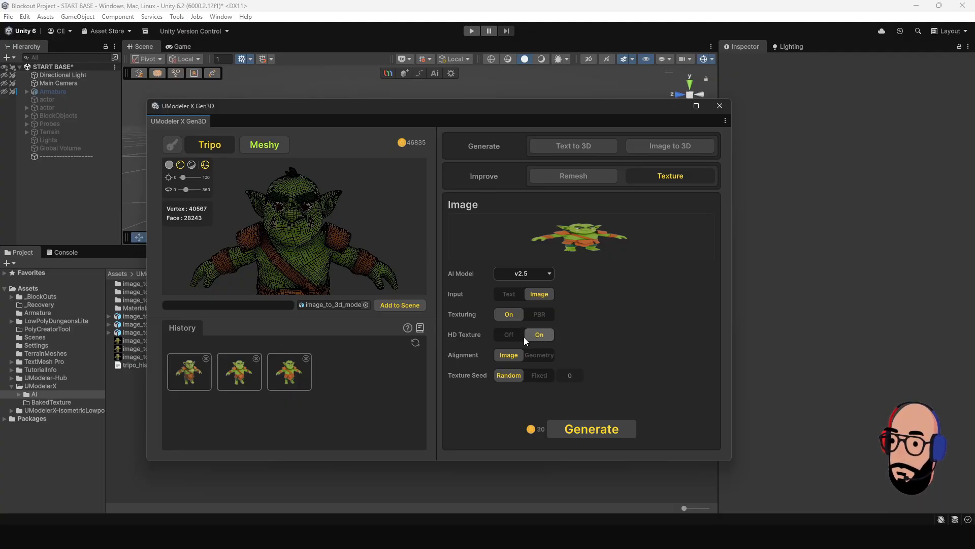
Set Texturing to PBR with HD Texture on in the Texture options, and return to the Image to 3D settings.
{"action": "left_click", "coordinate": [510, 335]}
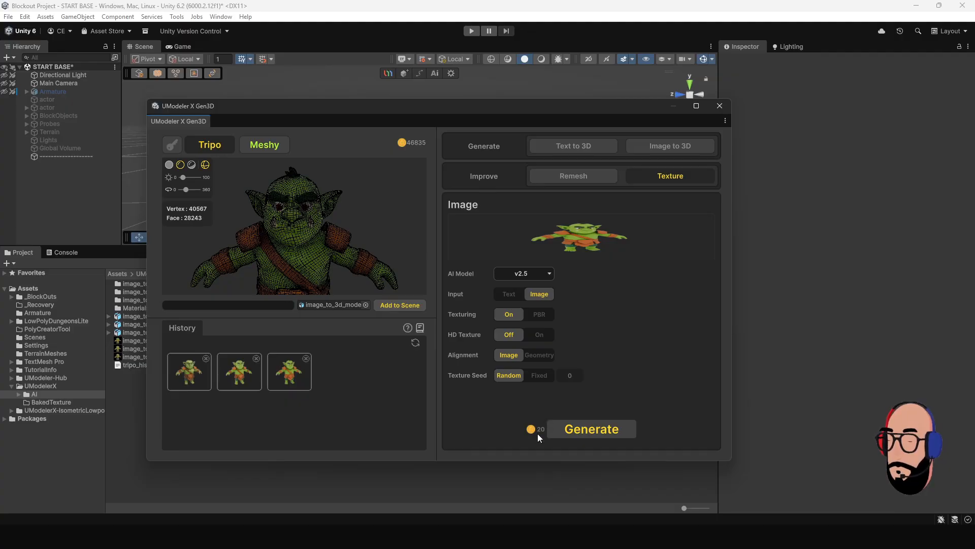
{"action": "left_click", "coordinate": [539, 319]}
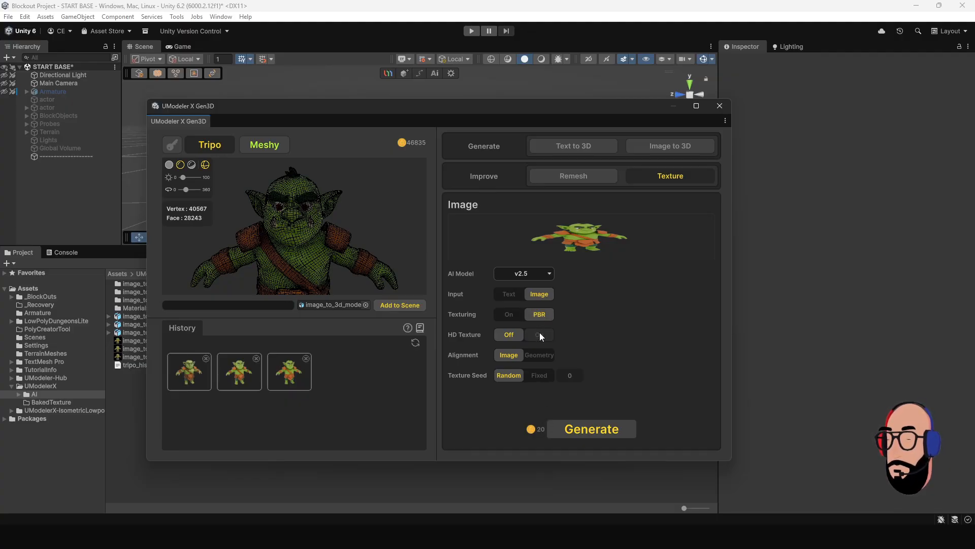
{"action": "left_click", "coordinate": [539, 334]}
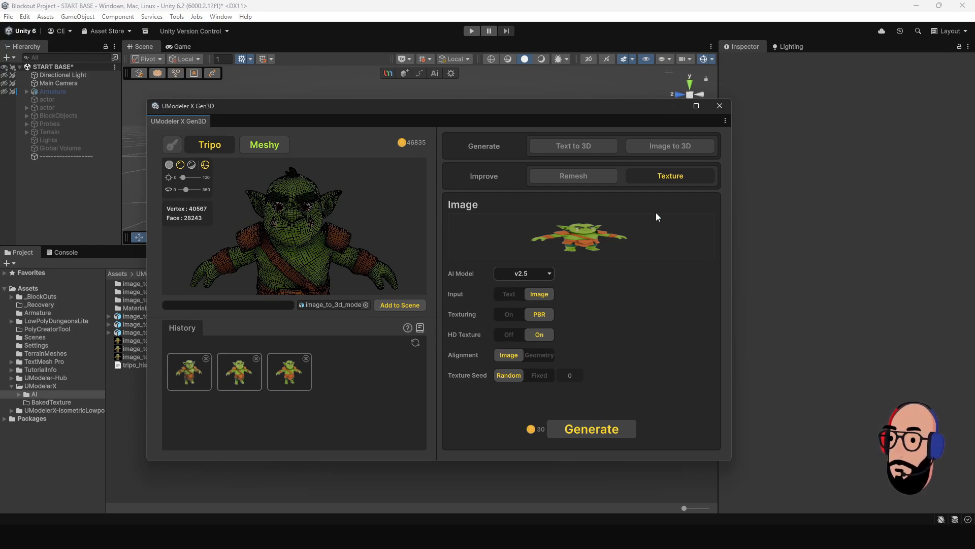
{"action": "left_click", "coordinate": [668, 147]}
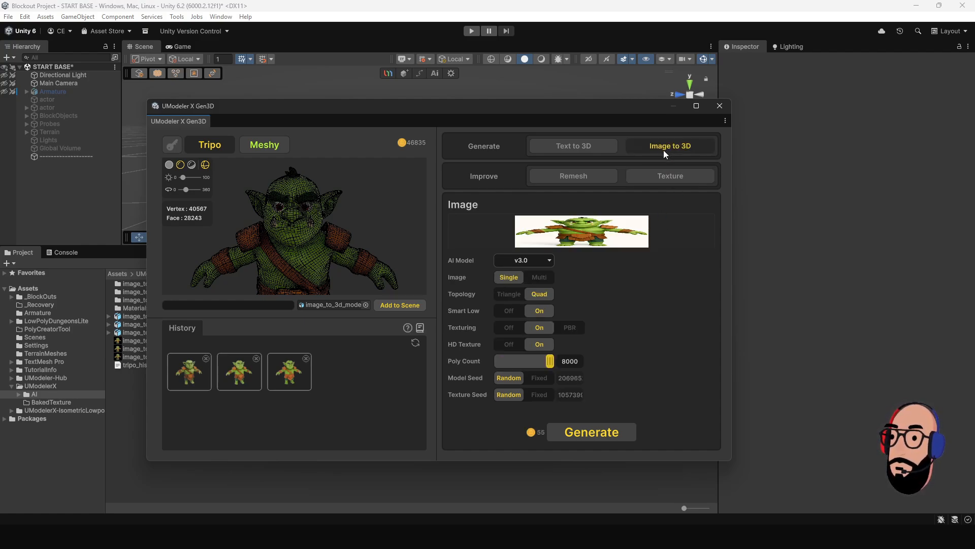
Compare the Single and Multi image inputs and the Text to 3D options, ending on Image to 3D with Single image and Quad topology.
{"action": "left_click", "coordinate": [508, 295]}
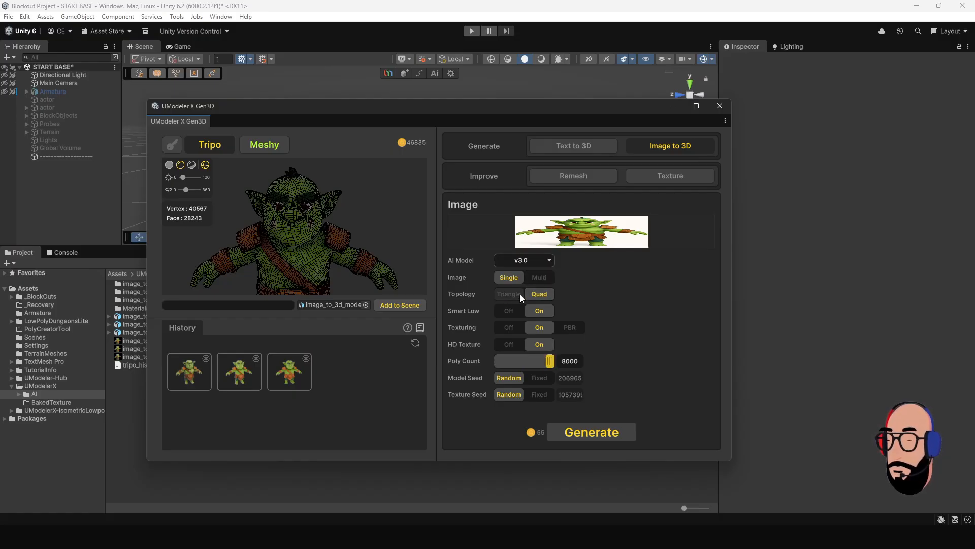
{"action": "left_click", "coordinate": [542, 294]}
{"action": "left_click", "coordinate": [546, 276]}
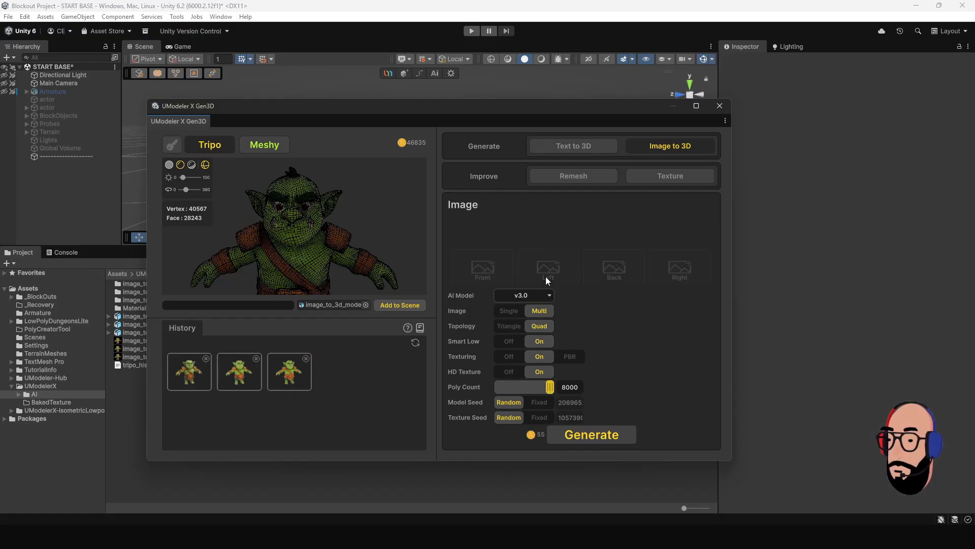
{"action": "left_click", "coordinate": [509, 311]}
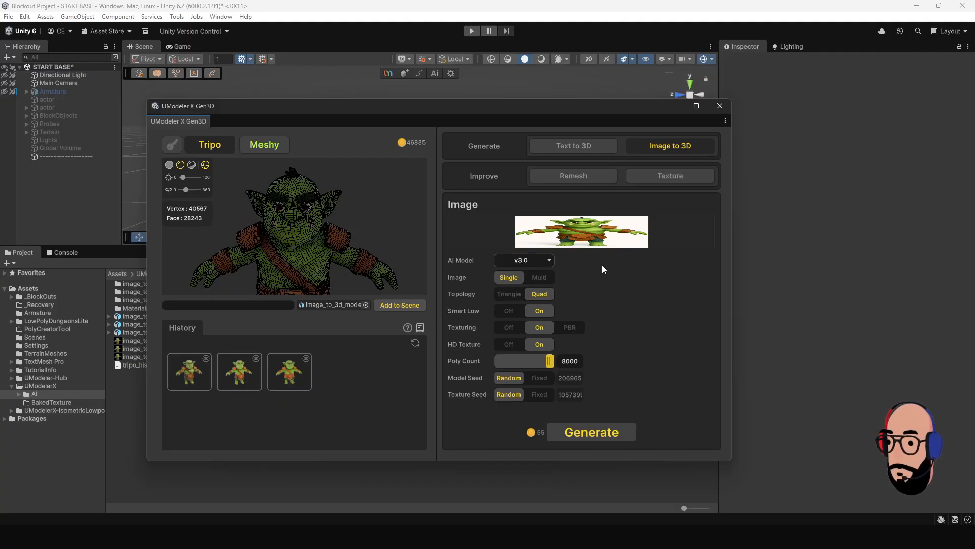
{"action": "left_click", "coordinate": [596, 149]}
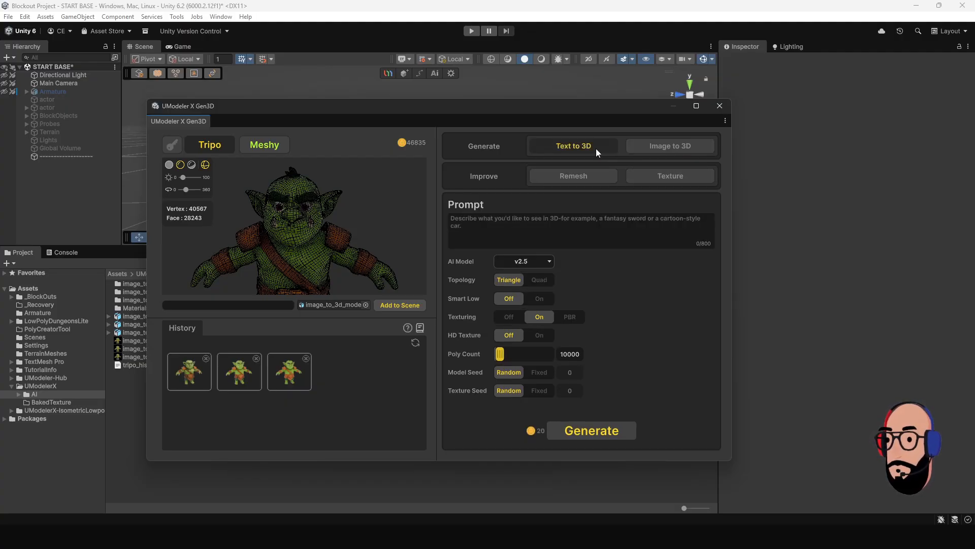
{"action": "left_click", "coordinate": [655, 147]}
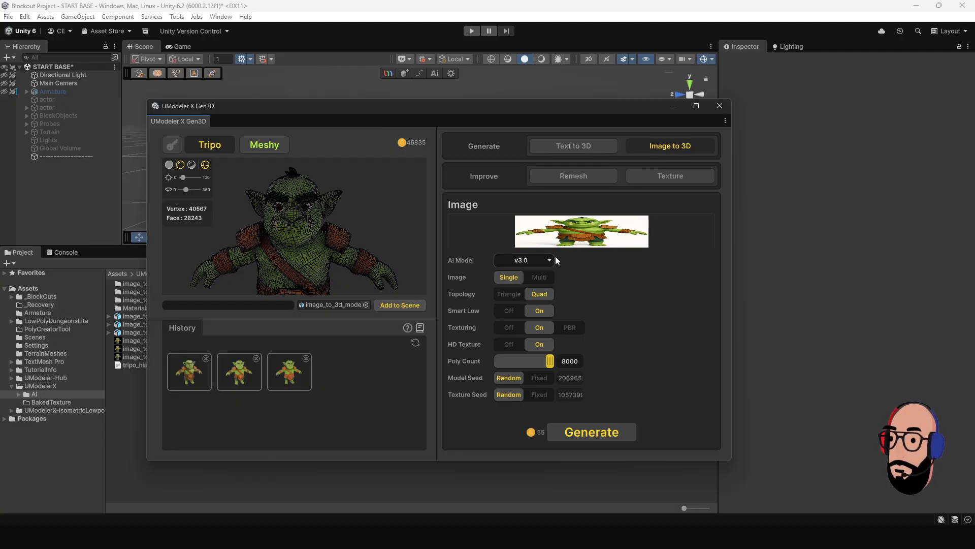
{"action": "left_click", "coordinate": [541, 278]}
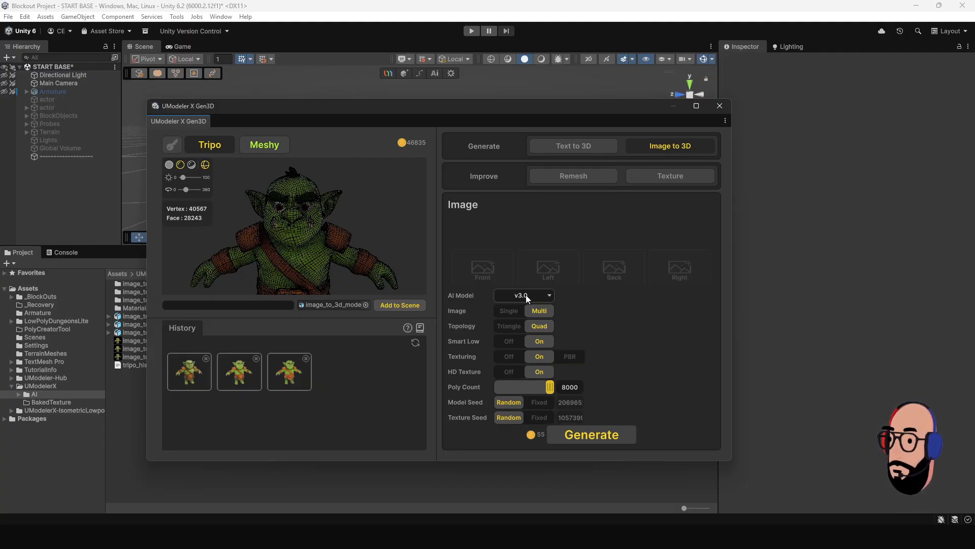
{"action": "left_click", "coordinate": [508, 310]}
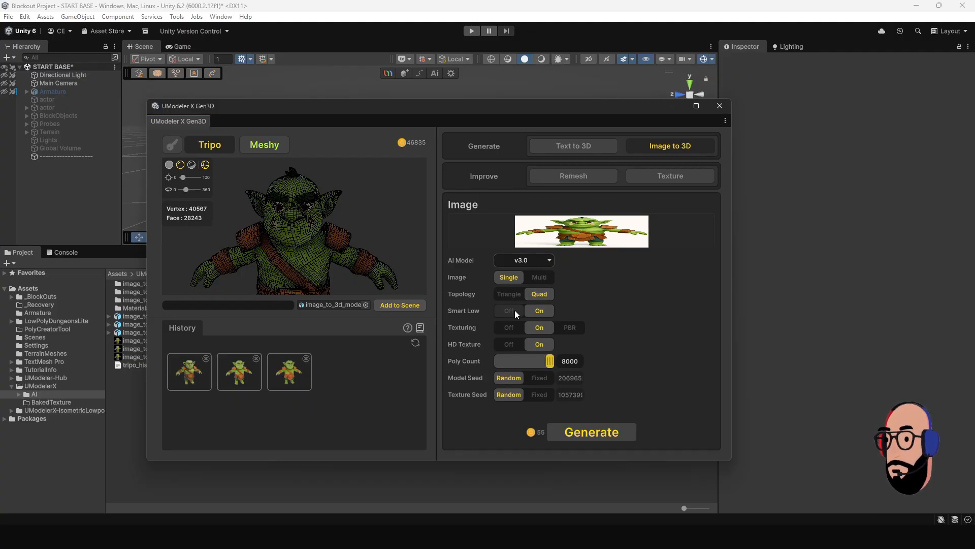
Turn off Smart Low and HD Texture for Image to 3D and raise the Poly Count to 300000.
{"action": "left_click", "coordinate": [510, 311]}
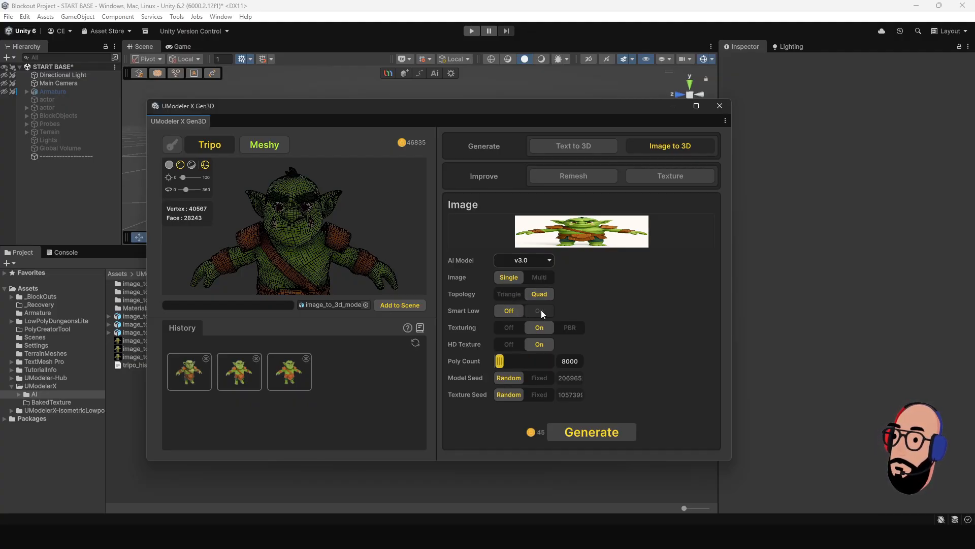
{"action": "left_click", "coordinate": [540, 311]}
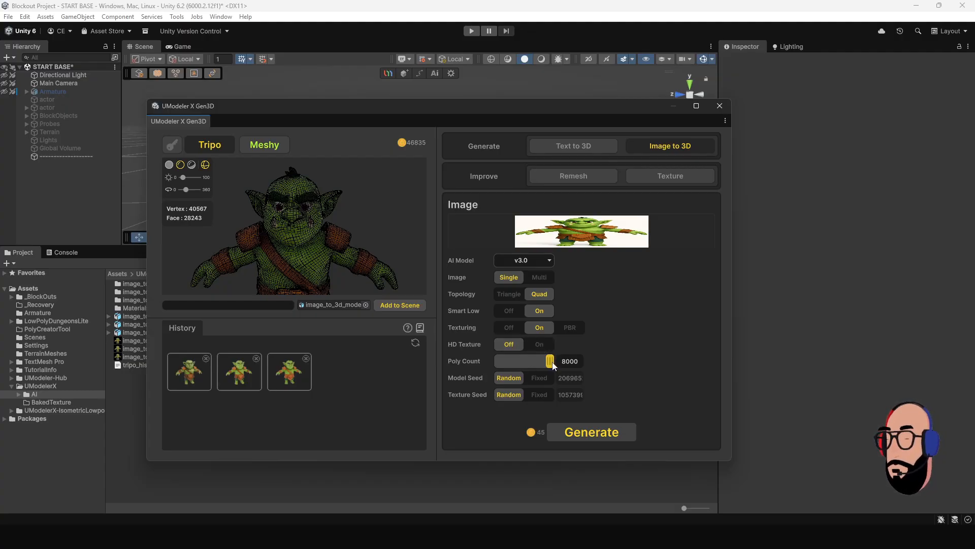
{"action": "mouse_move", "coordinate": [553, 366]}
{"action": "left_mouse_down"}
{"action": "mouse_move", "coordinate": [526, 362]}
{"action": "mouse_move", "coordinate": [563, 358]}
{"action": "left_mouse_up"}
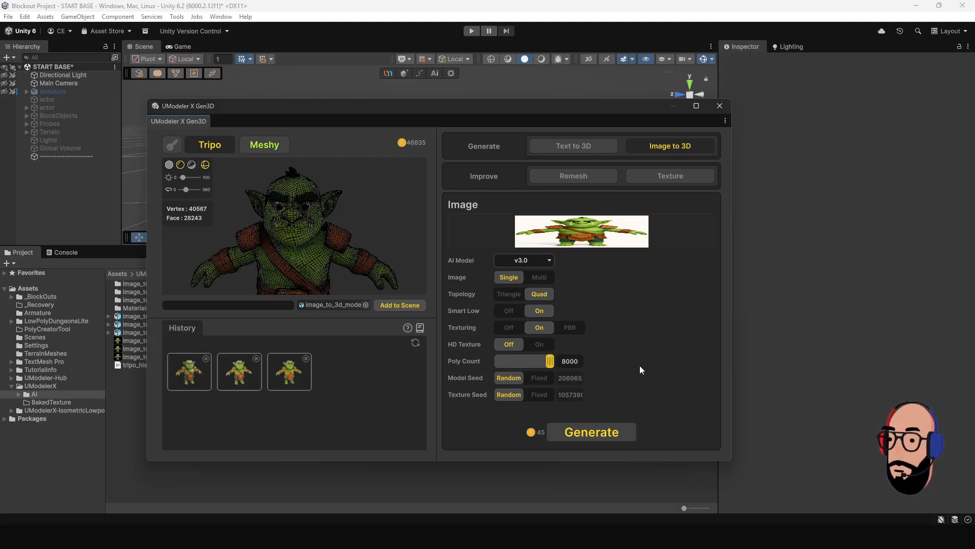
{"action": "left_click", "coordinate": [504, 313]}
{"action": "left_click_drag", "start_coordinate": [500, 361], "coordinate": [549, 361]}
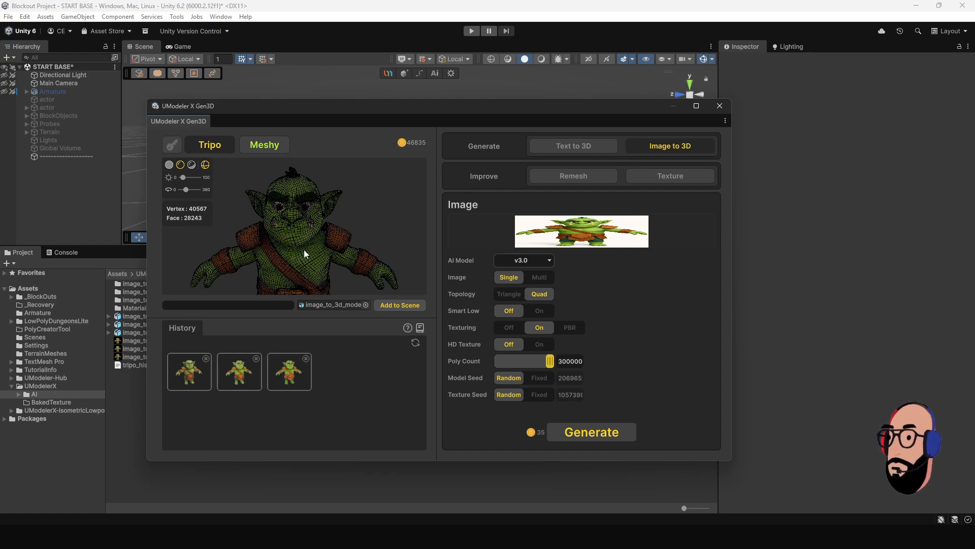
Examine the goblin's wireframe up close on the face and upper body and around the side.
{"action": "scroll", "coordinate": [304, 245], "scroll_direction": "up", "scroll_amount": 3}
{"action": "left_click_drag", "start_coordinate": [304, 246], "coordinate": [275, 260]}
{"action": "scroll", "coordinate": [318, 246], "scroll_direction": "down", "scroll_amount": 2}
{"action": "left_click_drag", "start_coordinate": [331, 245], "coordinate": [421, 248]}
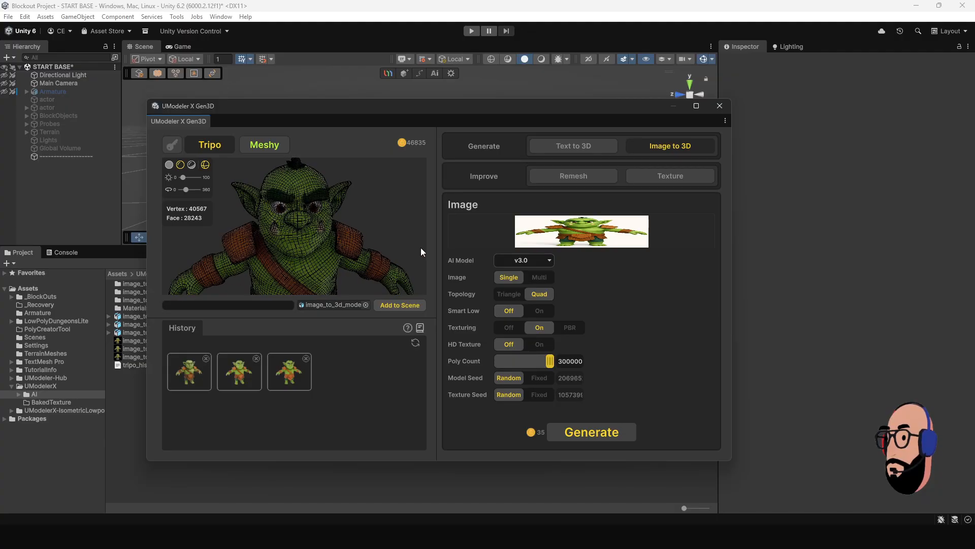
{"action": "scroll", "coordinate": [328, 259], "scroll_direction": "down", "scroll_amount": 2}
{"action": "scroll", "coordinate": [328, 258], "scroll_direction": "down", "scroll_amount": 2}
{"action": "mouse_move", "coordinate": [312, 270]}
{"action": "left_mouse_down"}
{"action": "mouse_move", "coordinate": [324, 242]}
{"action": "mouse_move", "coordinate": [416, 268]}
{"action": "left_mouse_up"}
{"action": "scroll", "coordinate": [324, 245], "scroll_direction": "up", "scroll_amount": 4}
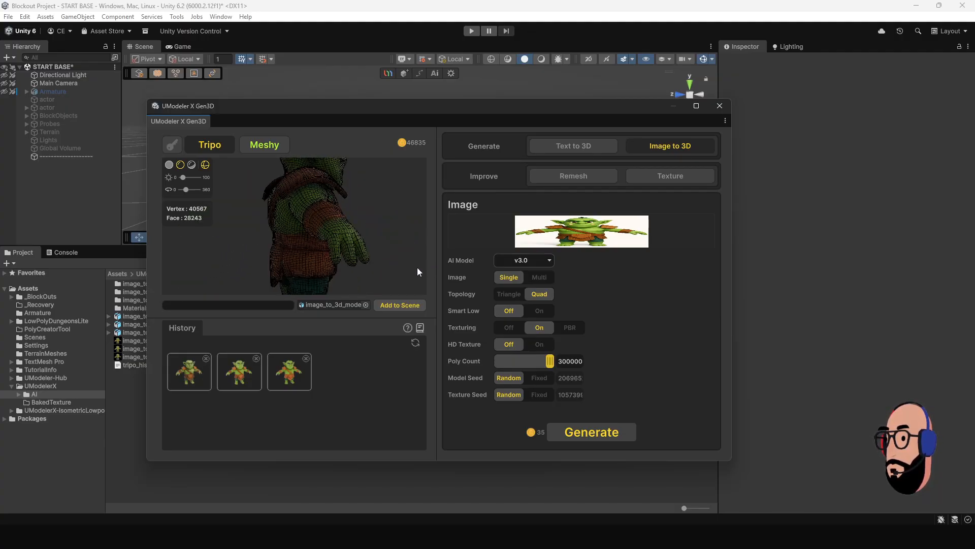
Hide the wireframe on the goblin preview and adjust the preview light's brightness and rotation.
{"action": "left_click", "coordinate": [206, 166]}
{"action": "scroll", "coordinate": [309, 243], "scroll_direction": "down", "scroll_amount": 3}
{"action": "left_click_drag", "start_coordinate": [309, 242], "coordinate": [267, 233]}
{"action": "mouse_move", "coordinate": [182, 178]}
{"action": "left_mouse_down"}
{"action": "mouse_move", "coordinate": [193, 179]}
{"action": "mouse_move", "coordinate": [191, 195]}
{"action": "left_mouse_up"}
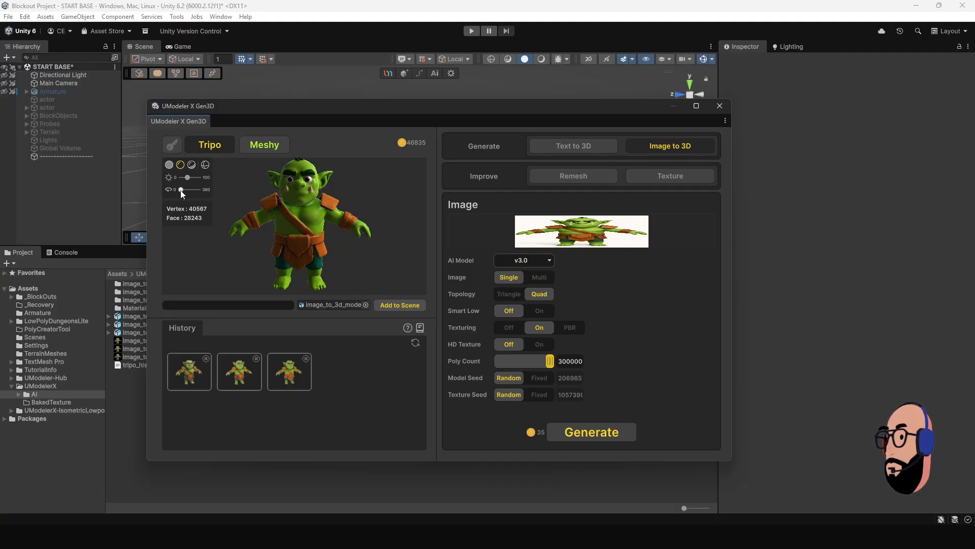
Compare the goblin preview with and without wireframe and in plain grey shading, ending on the textured view without wireframe.
{"action": "left_click", "coordinate": [205, 165]}
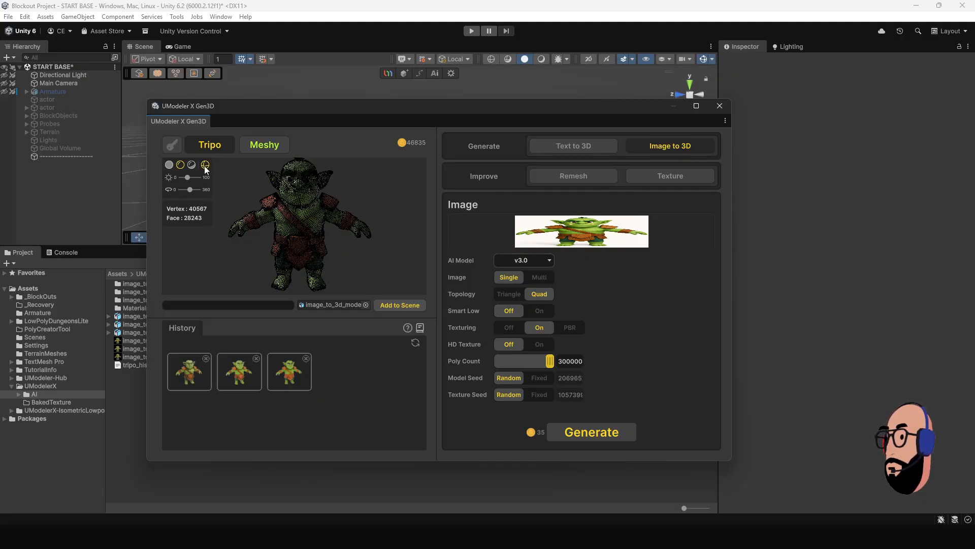
{"action": "left_click", "coordinate": [204, 165]}
{"action": "left_click", "coordinate": [204, 165]}
{"action": "left_click", "coordinate": [203, 166]}
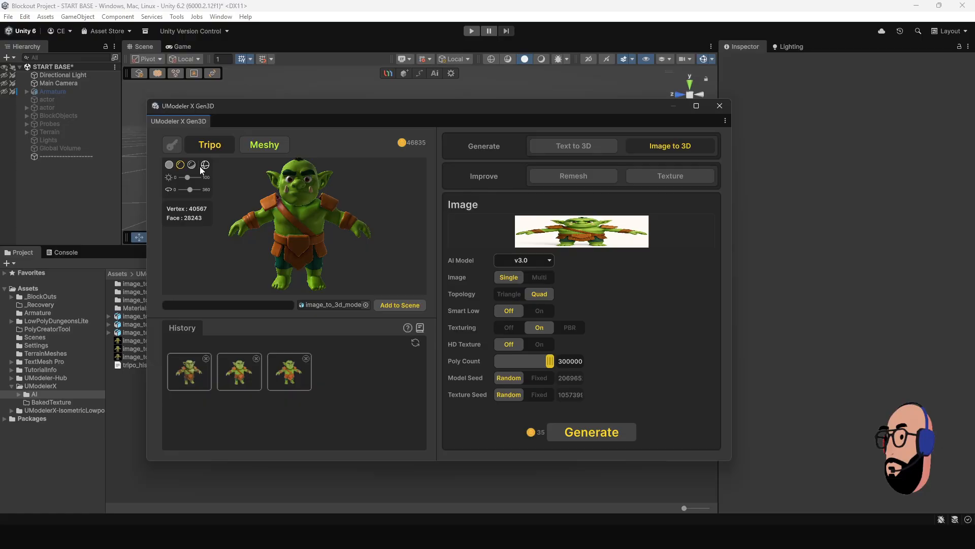
{"action": "left_click", "coordinate": [170, 167]}
{"action": "scroll", "coordinate": [282, 201], "scroll_direction": "up", "scroll_amount": 4}
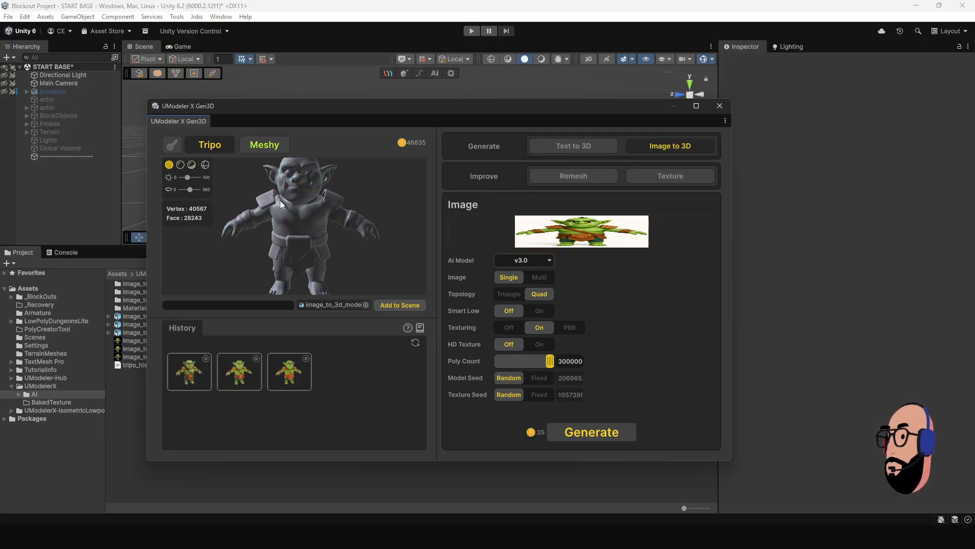
{"action": "mouse_move", "coordinate": [306, 224]}
{"action": "left_mouse_down"}
{"action": "mouse_move", "coordinate": [362, 231]}
{"action": "mouse_move", "coordinate": [299, 227]}
{"action": "left_mouse_up"}
{"action": "scroll", "coordinate": [300, 226], "scroll_direction": "down", "scroll_amount": 4}
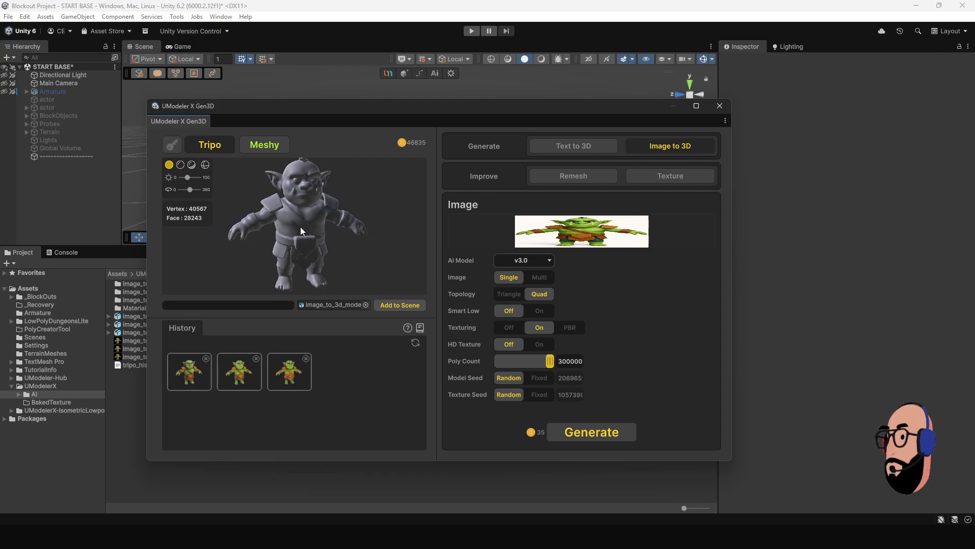
{"action": "left_click", "coordinate": [184, 166]}
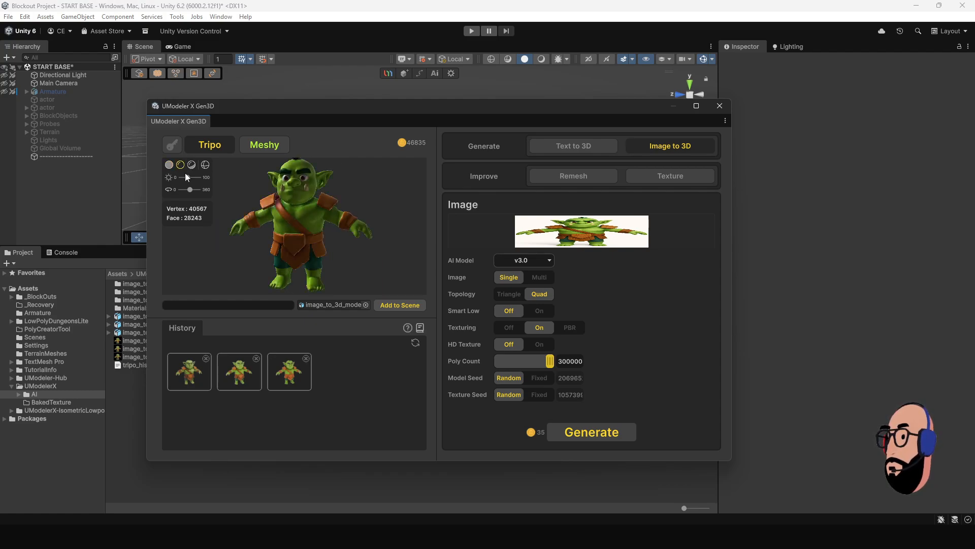
{"action": "scroll", "coordinate": [304, 214], "scroll_direction": "up", "scroll_amount": 3}
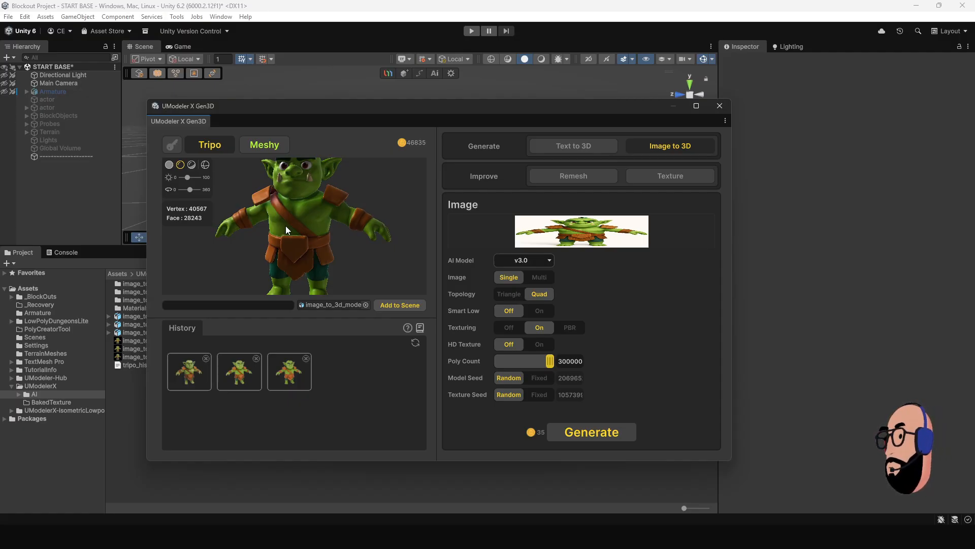
{"action": "scroll", "coordinate": [285, 225], "scroll_direction": "down", "scroll_amount": 3}
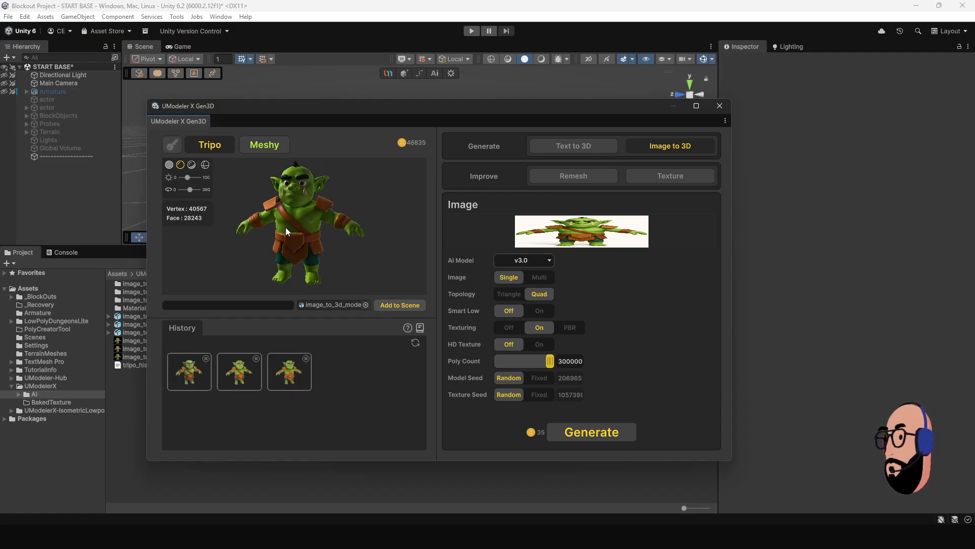
Load the second goblin from the History and inspect its topology with the wireframe shown.
{"action": "left_click", "coordinate": [243, 365]}
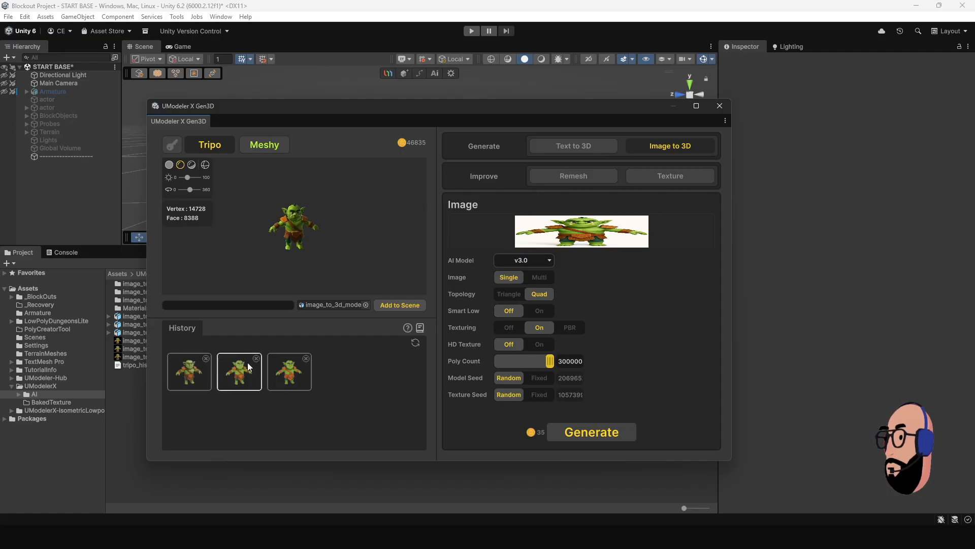
{"action": "scroll", "coordinate": [312, 239], "scroll_direction": "up", "scroll_amount": 5}
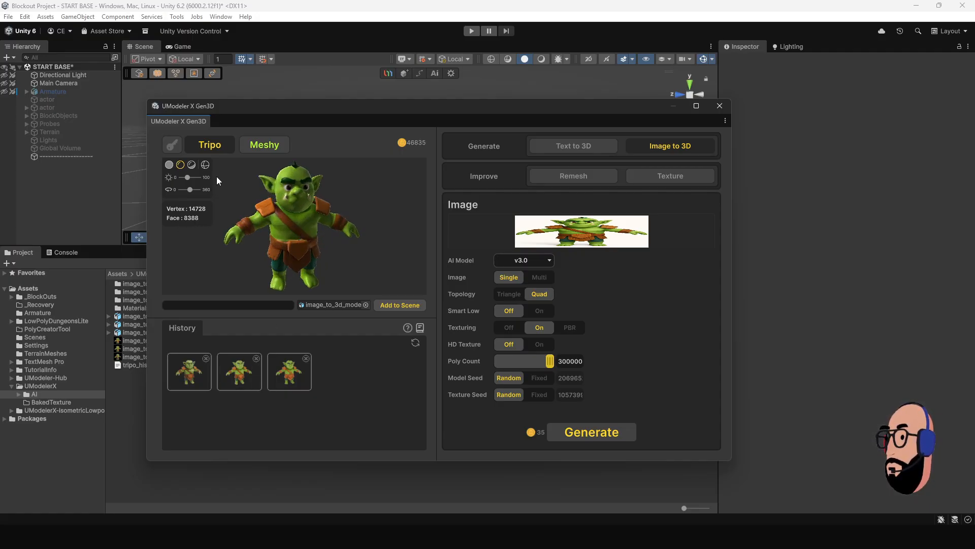
{"action": "left_click", "coordinate": [205, 165]}
{"action": "scroll", "coordinate": [347, 251], "scroll_direction": "up", "scroll_amount": 3}
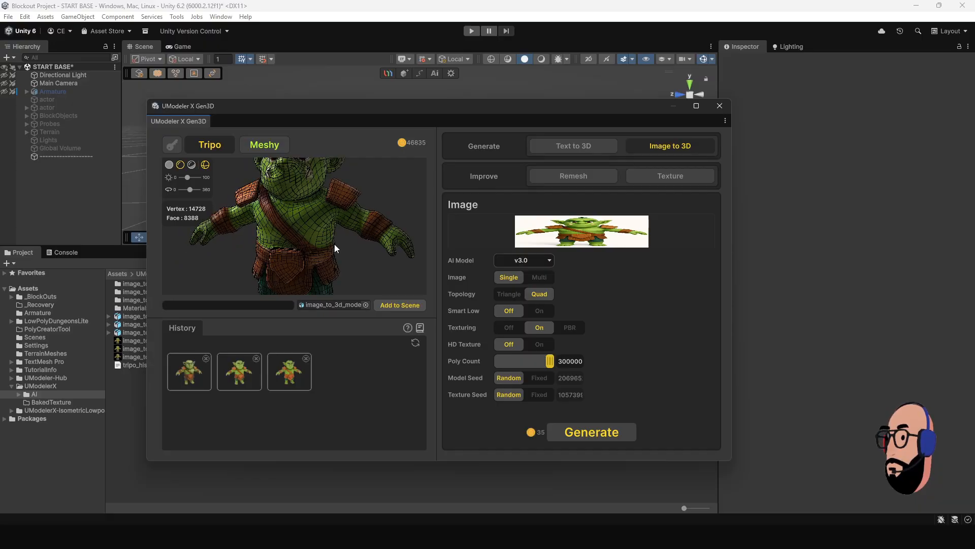
{"action": "mouse_move", "coordinate": [335, 244]}
{"action": "left_mouse_down"}
{"action": "mouse_move", "coordinate": [246, 233]}
{"action": "mouse_move", "coordinate": [349, 258]}
{"action": "mouse_move", "coordinate": [328, 235]}
{"action": "mouse_move", "coordinate": [261, 231]}
{"action": "mouse_move", "coordinate": [421, 226]}
{"action": "mouse_move", "coordinate": [240, 227]}
{"action": "mouse_move", "coordinate": [300, 205]}
{"action": "mouse_move", "coordinate": [300, 290]}
{"action": "mouse_move", "coordinate": [305, 263]}
{"action": "mouse_move", "coordinate": [228, 246]}
{"action": "mouse_move", "coordinate": [325, 240]}
{"action": "left_mouse_up"}
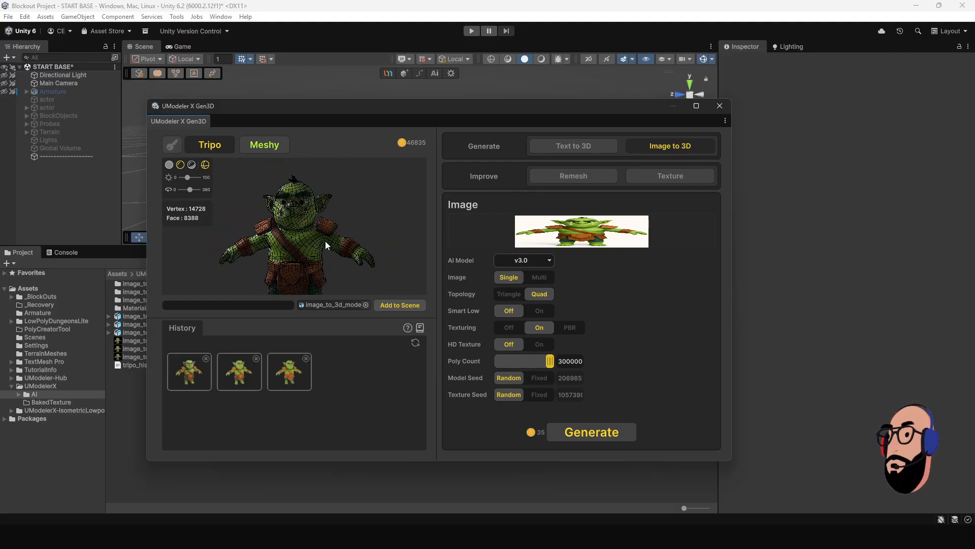
{"action": "scroll", "coordinate": [325, 240], "scroll_direction": "up", "scroll_amount": 3}
{"action": "left_click_drag", "start_coordinate": [325, 240], "coordinate": [303, 243]}
Load the first goblin from the History and examine its wireframe around the face, shoulders and chest.
{"action": "left_click", "coordinate": [187, 375]}
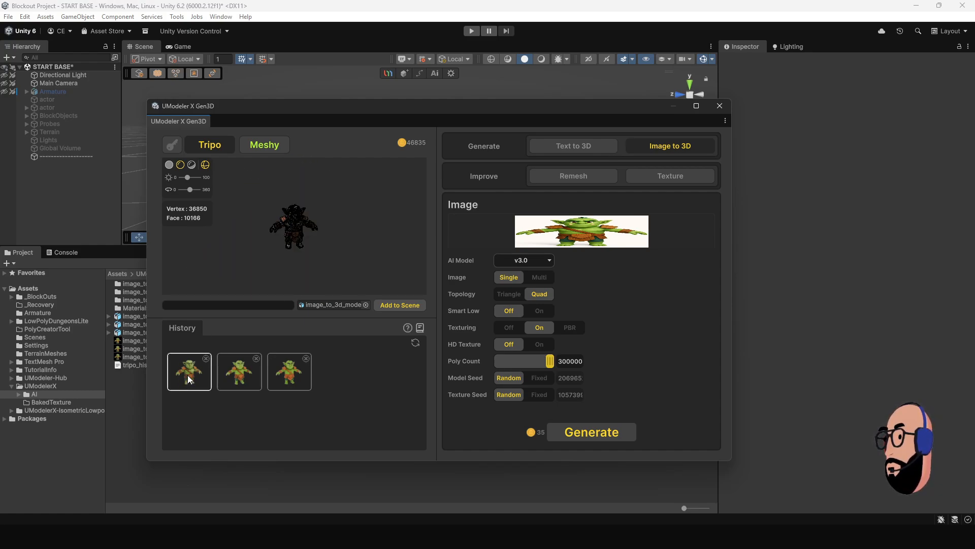
{"action": "scroll", "coordinate": [300, 223], "scroll_direction": "up", "scroll_amount": 6}
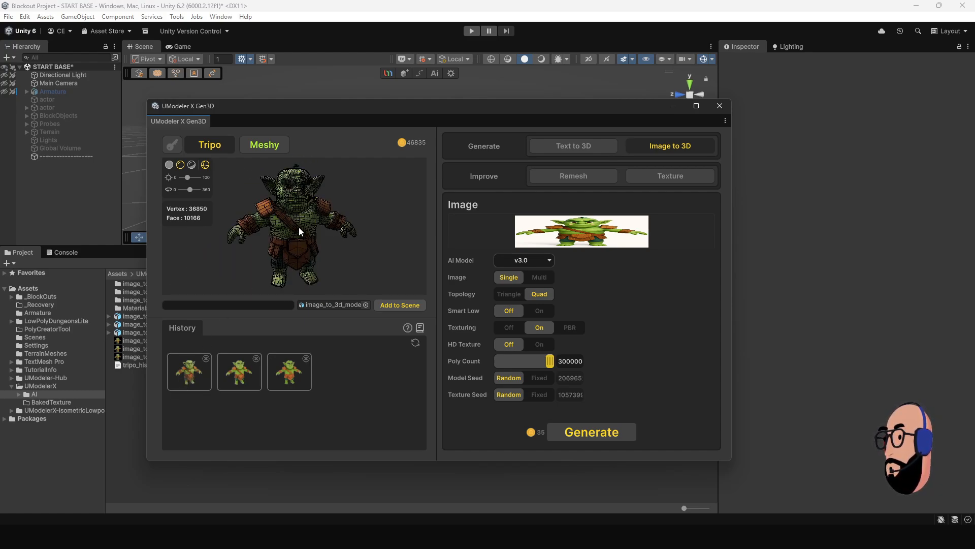
{"action": "scroll", "coordinate": [299, 227], "scroll_direction": "up", "scroll_amount": 5}
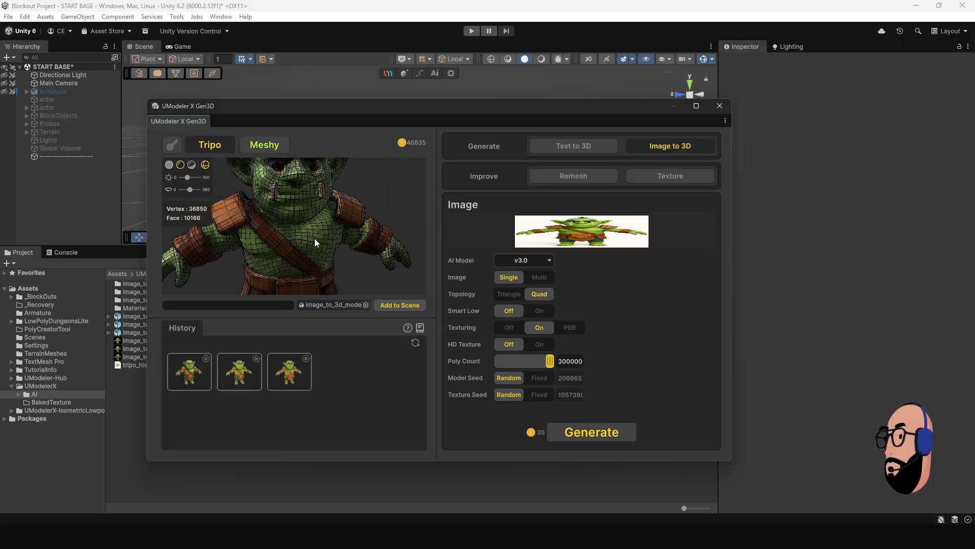
{"action": "scroll", "coordinate": [315, 239], "scroll_direction": "down", "scroll_amount": 2}
{"action": "mouse_move", "coordinate": [315, 239]}
{"action": "left_mouse_down"}
{"action": "mouse_move", "coordinate": [339, 227]}
{"action": "mouse_move", "coordinate": [315, 237]}
{"action": "mouse_move", "coordinate": [331, 242]}
{"action": "left_mouse_up"}
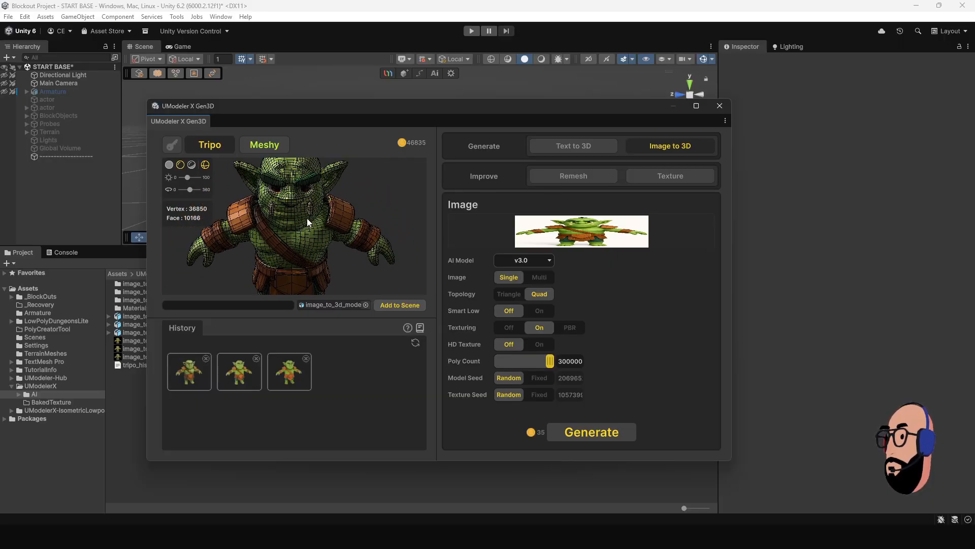
{"action": "scroll", "coordinate": [307, 224], "scroll_direction": "up", "scroll_amount": 5}
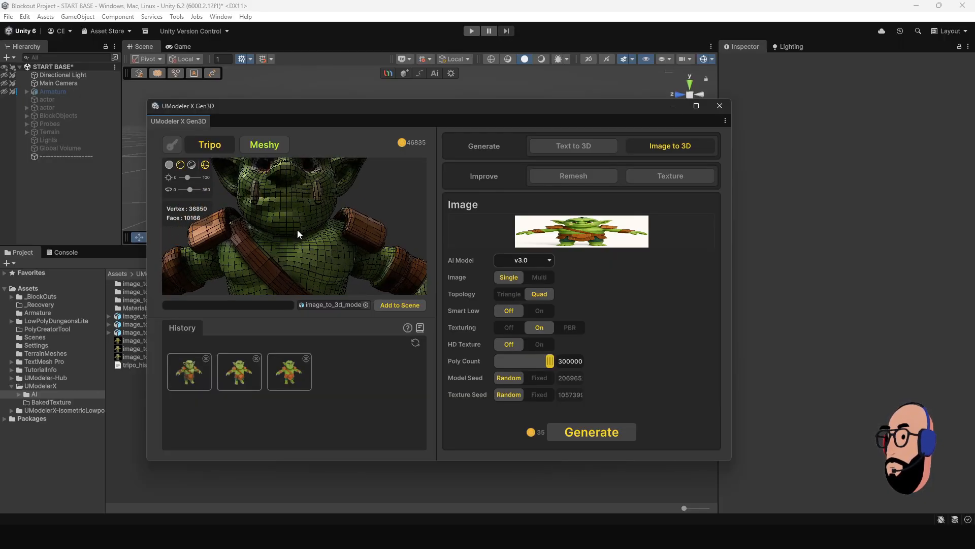
{"action": "scroll", "coordinate": [298, 233], "scroll_direction": "down", "scroll_amount": 2}
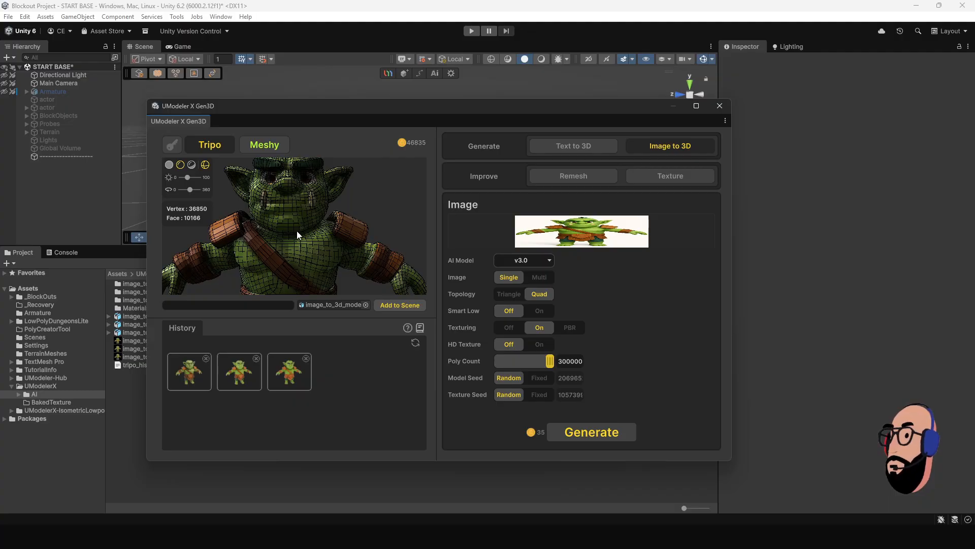
{"action": "scroll", "coordinate": [297, 231], "scroll_direction": "down", "scroll_amount": 2}
{"action": "left_click_drag", "start_coordinate": [337, 246], "coordinate": [313, 247]}
{"action": "left_click_drag", "start_coordinate": [329, 192], "coordinate": [289, 174]}
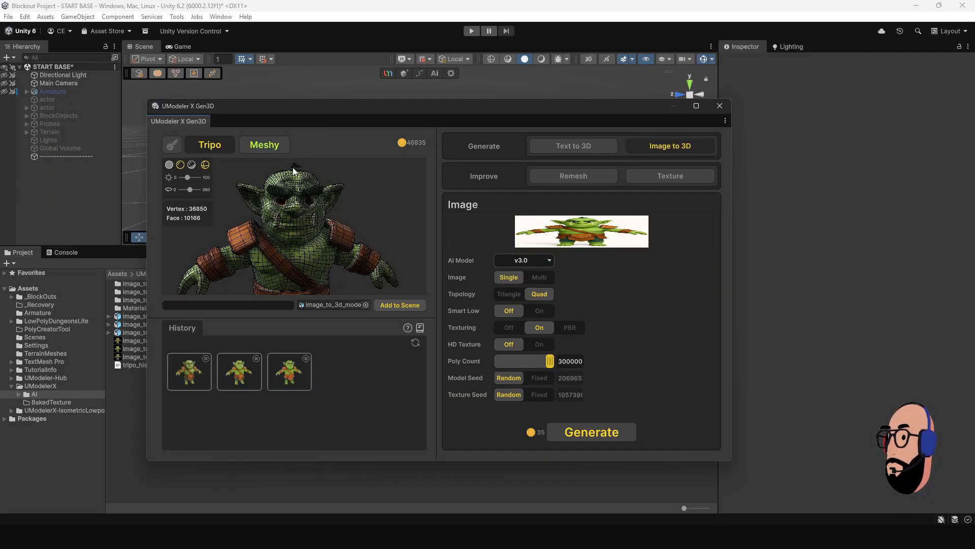
Inspect the wireframe on the goblin's belt, loincloth and torso, and return to its upper body.
{"action": "middle_click_drag", "start_coordinate": [285, 282], "coordinate": [289, 187]}
{"action": "scroll", "coordinate": [297, 258], "scroll_direction": "down", "scroll_amount": 3}
{"action": "scroll", "coordinate": [300, 213], "scroll_direction": "up", "scroll_amount": 5}
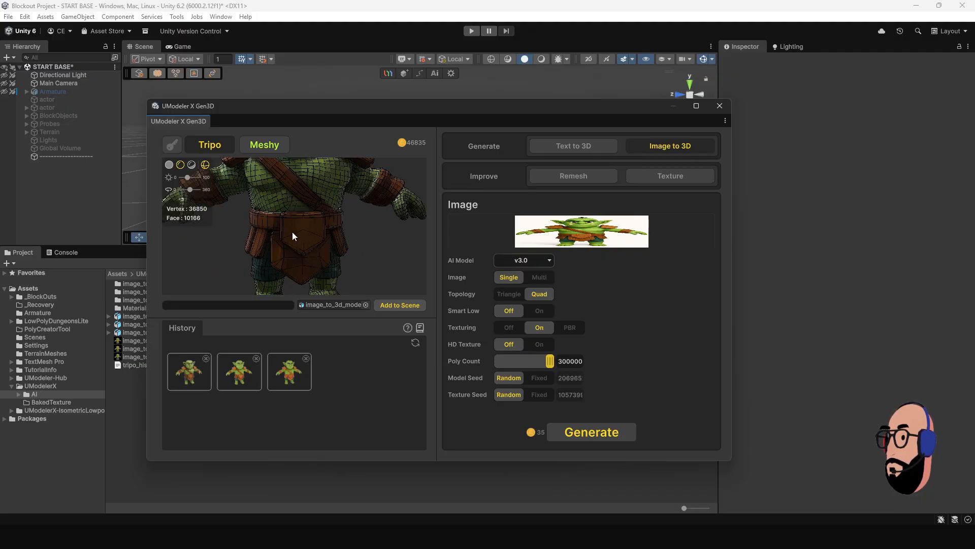
{"action": "left_click_drag", "start_coordinate": [328, 248], "coordinate": [295, 246]}
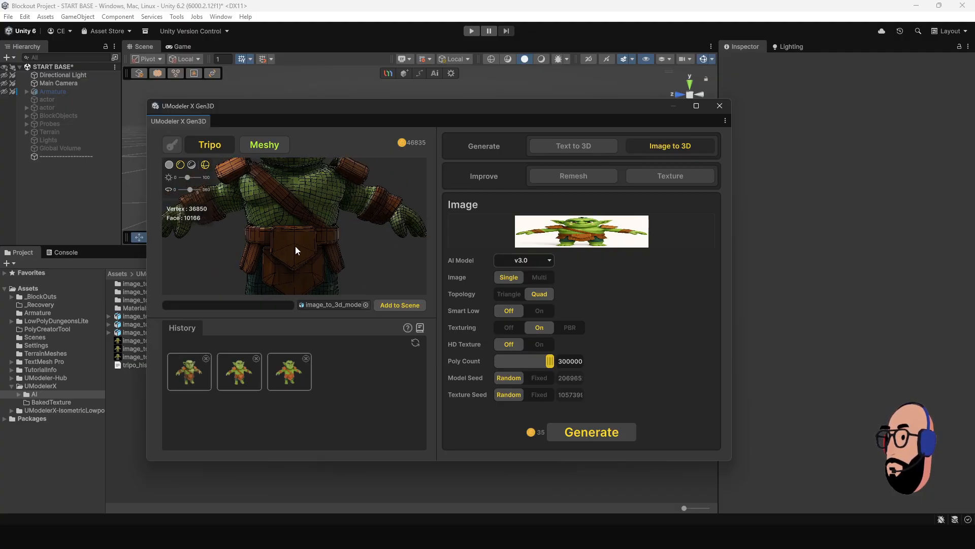
{"action": "scroll", "coordinate": [294, 243], "scroll_direction": "down", "scroll_amount": 3}
{"action": "middle_click_drag", "start_coordinate": [291, 242], "coordinate": [288, 270]}
{"action": "left_click_drag", "start_coordinate": [296, 229], "coordinate": [300, 252]}
{"action": "scroll", "coordinate": [300, 259], "scroll_direction": "up", "scroll_amount": 3}
{"action": "scroll", "coordinate": [301, 244], "scroll_direction": "down", "scroll_amount": 2}
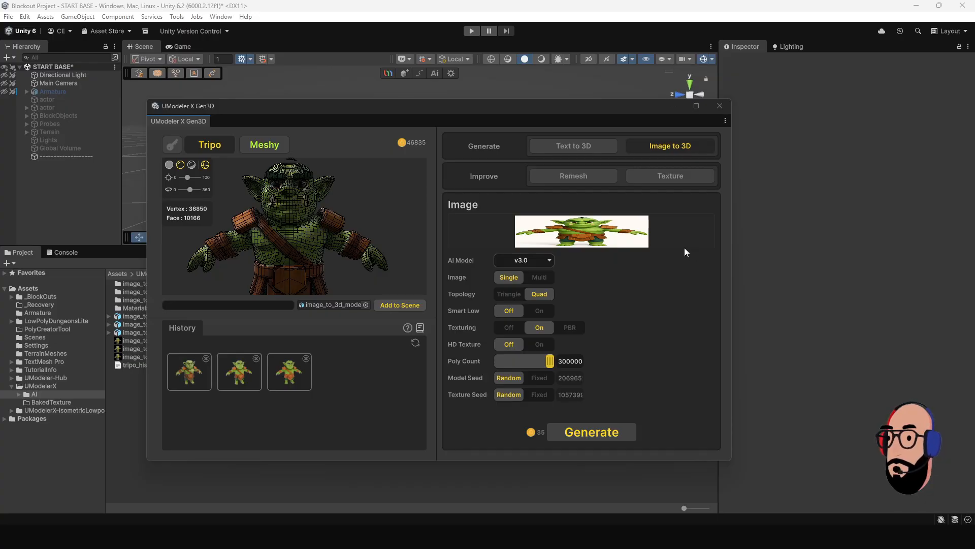
Load the image "Fantasy-style wooden.png" from the "Image to test" folder as the source for Image to 3D.
{"action": "left_click", "coordinate": [584, 226]}
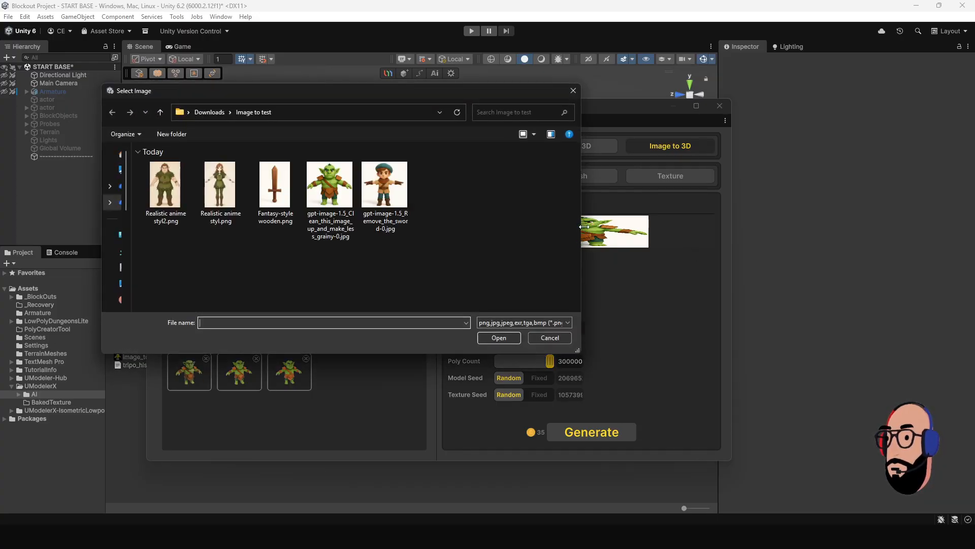
{"action": "left_click_drag", "start_coordinate": [354, 91], "coordinate": [453, 114]}
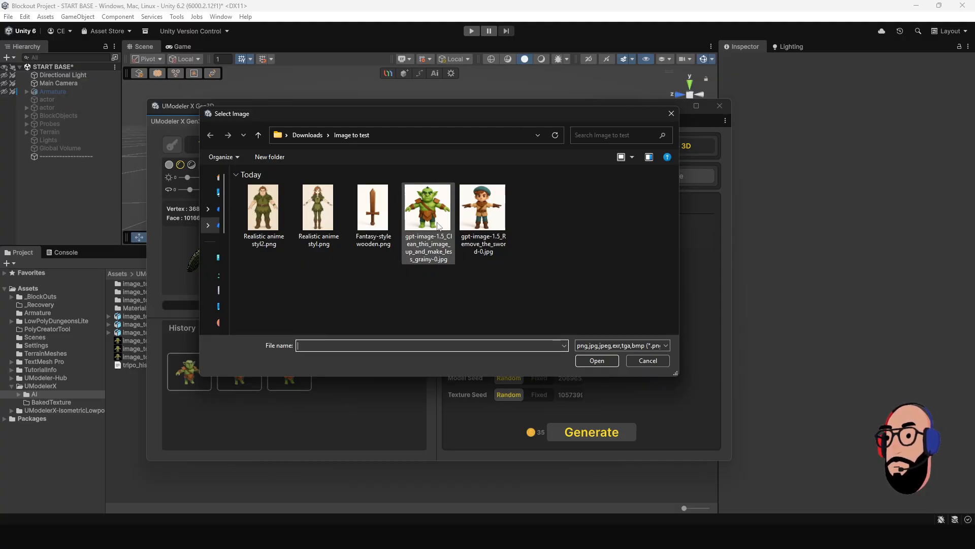
{"action": "left_click", "coordinate": [373, 209]}
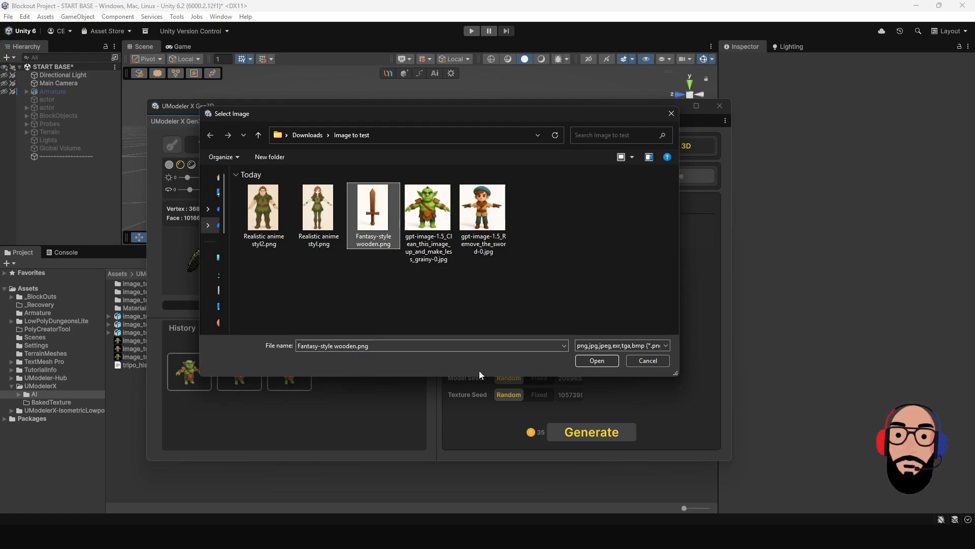
{"action": "left_click", "coordinate": [589, 358]}
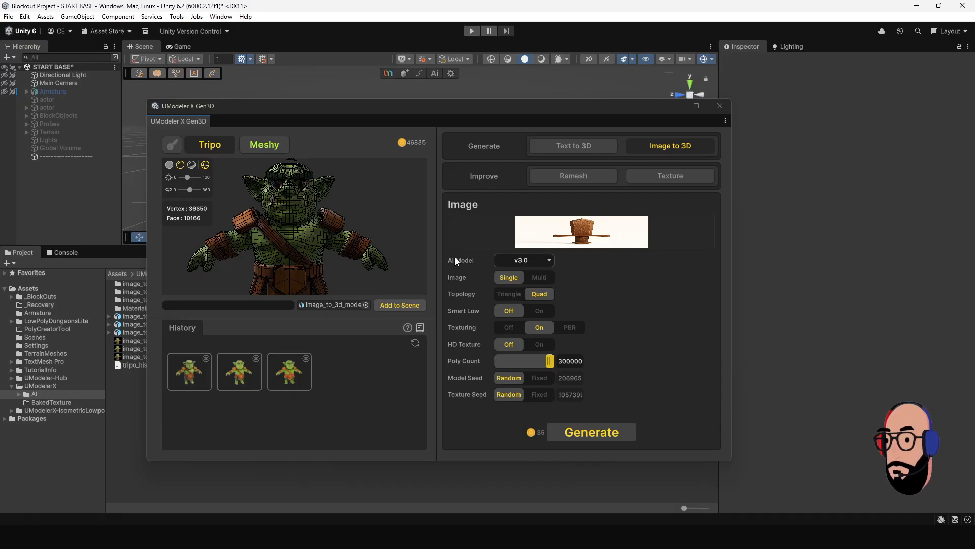
Try the AI models v2.0, Turbo-v1.0 and v2.5, ending on v3.0 with Triangle topology.
{"action": "left_click", "coordinate": [536, 261]}
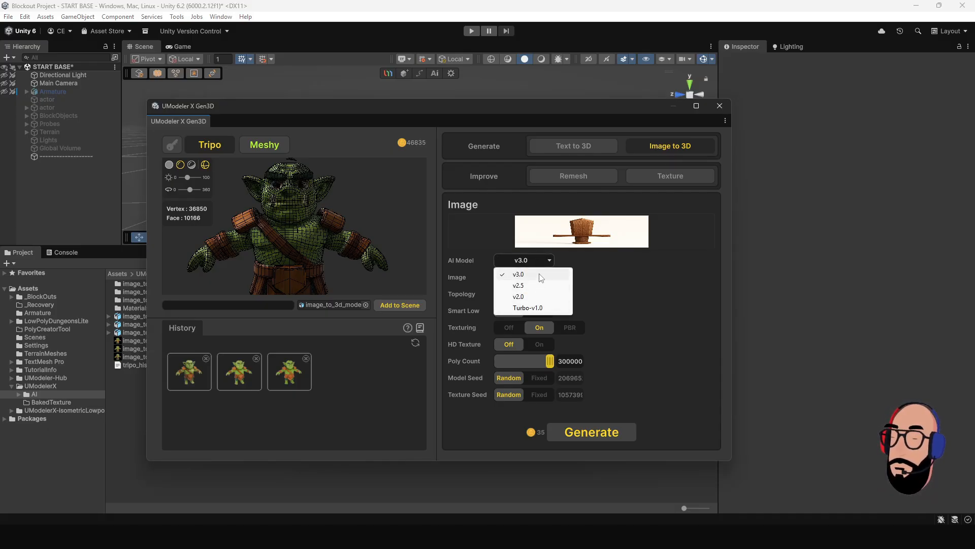
{"action": "left_click", "coordinate": [537, 296]}
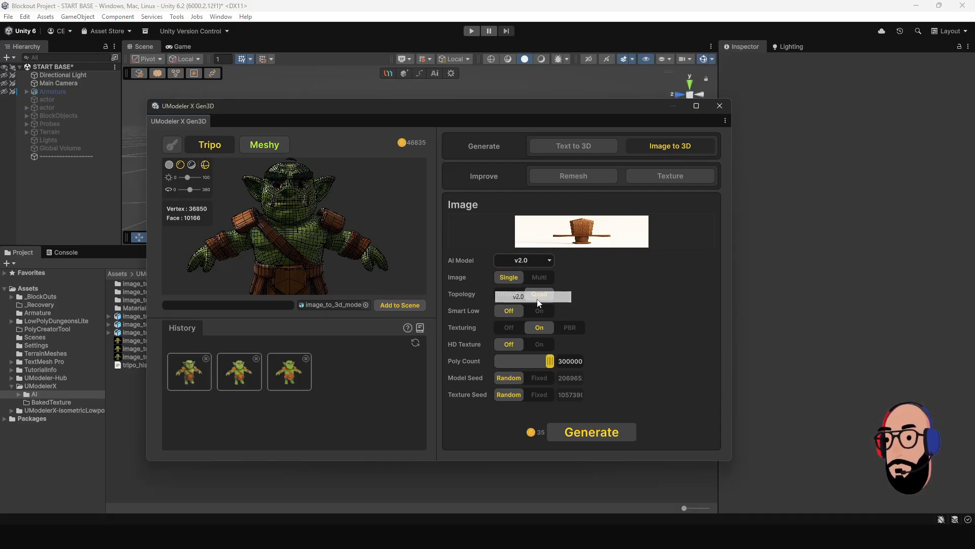
{"action": "left_click", "coordinate": [528, 260]}
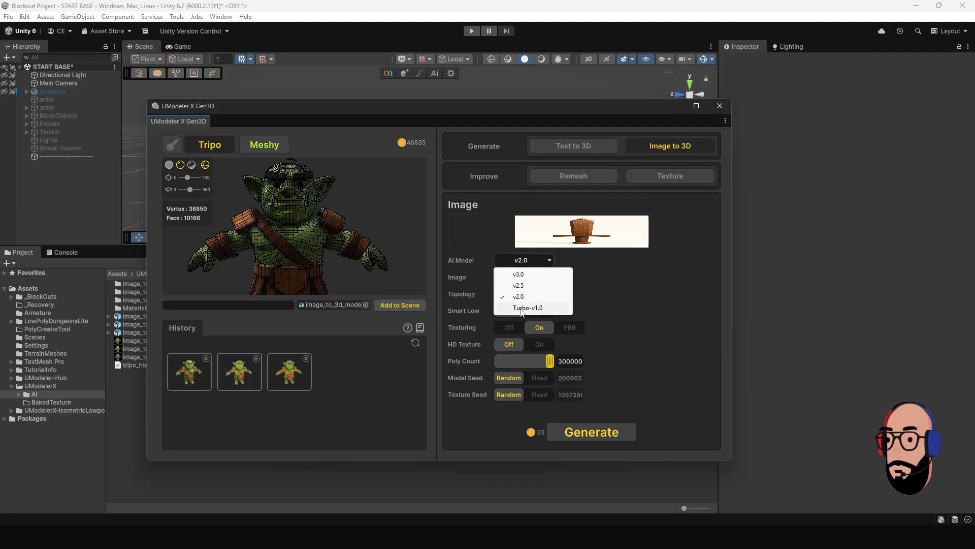
{"action": "left_click", "coordinate": [521, 308]}
{"action": "left_click", "coordinate": [522, 260]}
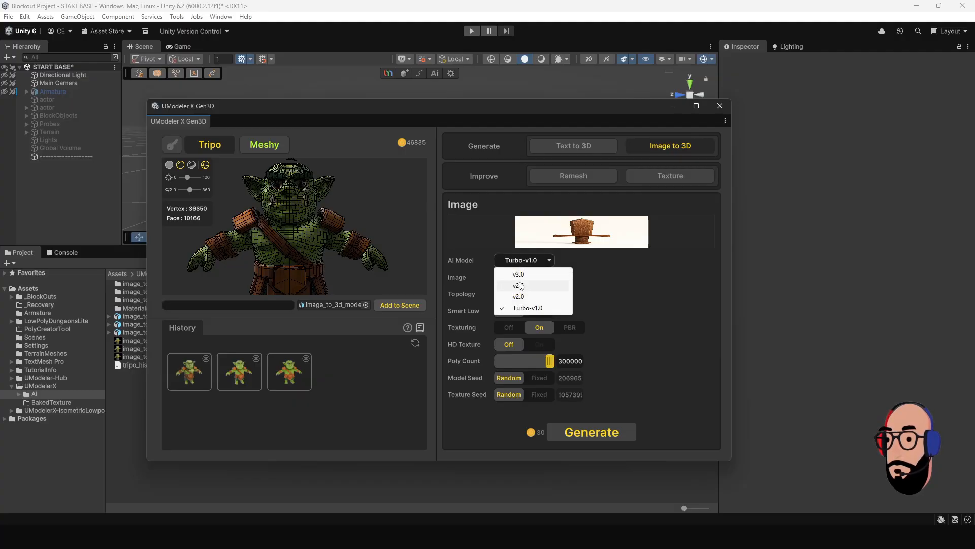
{"action": "left_click", "coordinate": [521, 285]}
{"action": "left_click", "coordinate": [522, 261]}
{"action": "left_click", "coordinate": [521, 274]}
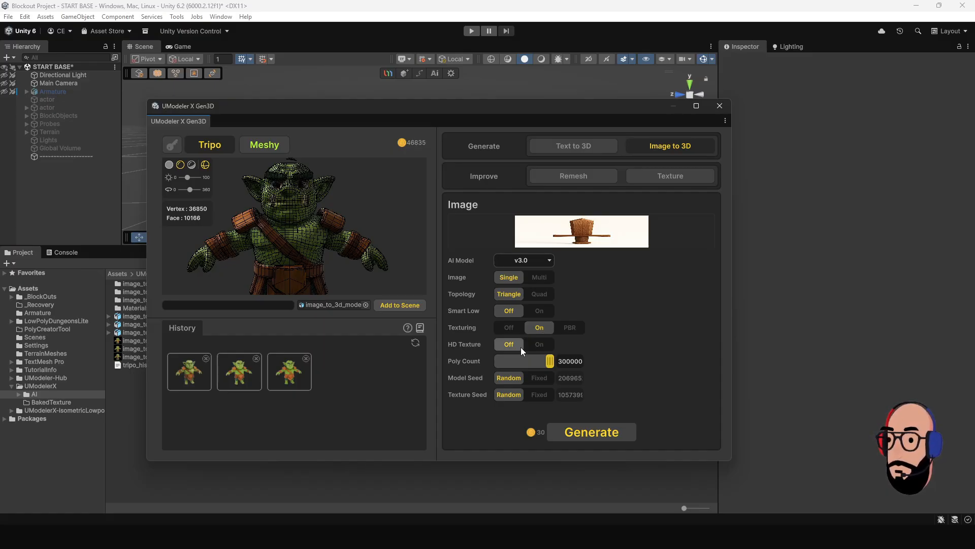
Enable HD Texture and generate the wooden sword from the image.
{"action": "left_click", "coordinate": [539, 344]}
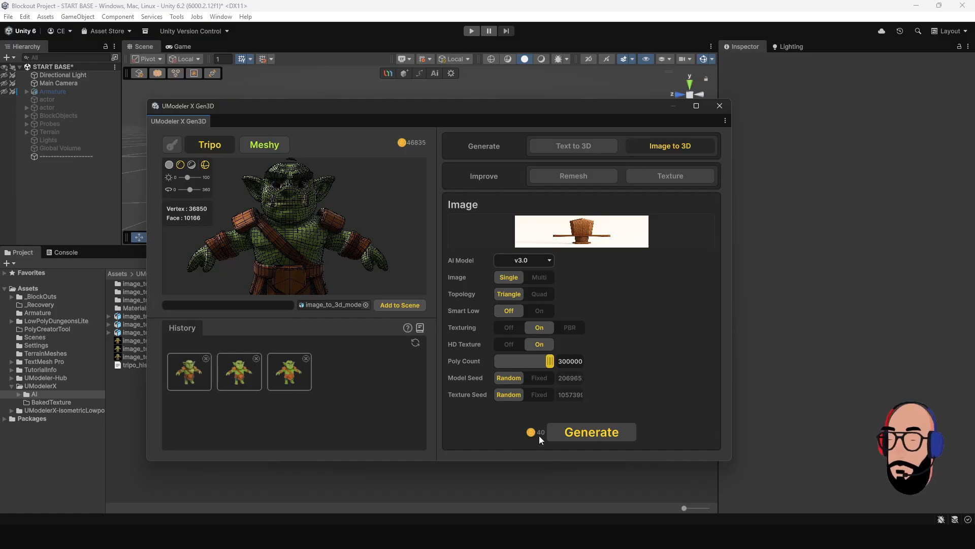
{"action": "left_click", "coordinate": [612, 433]}
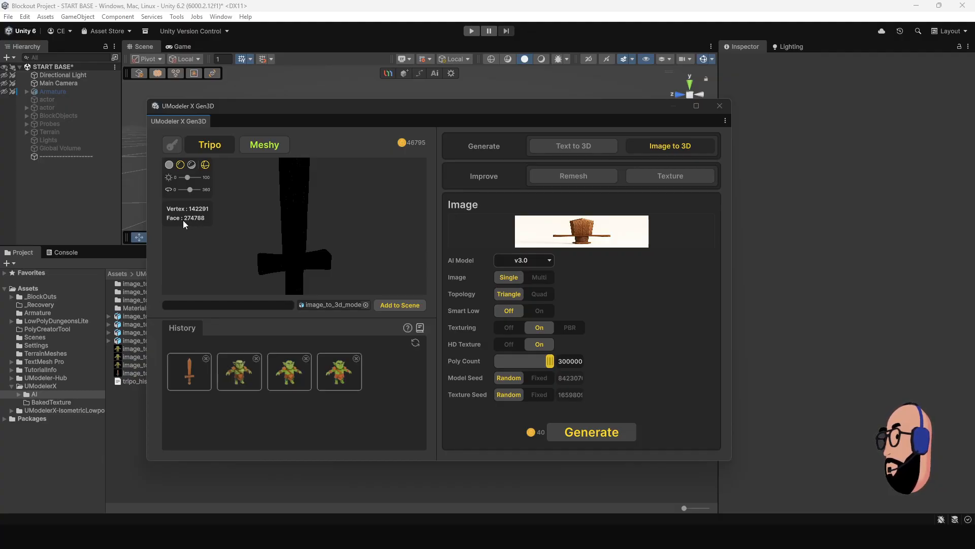
Inspect the generated sword's wireframe along the blade, then hide the wireframe and examine the textured blade and crossguard.
{"action": "scroll", "coordinate": [280, 229], "scroll_direction": "up", "scroll_amount": 5}
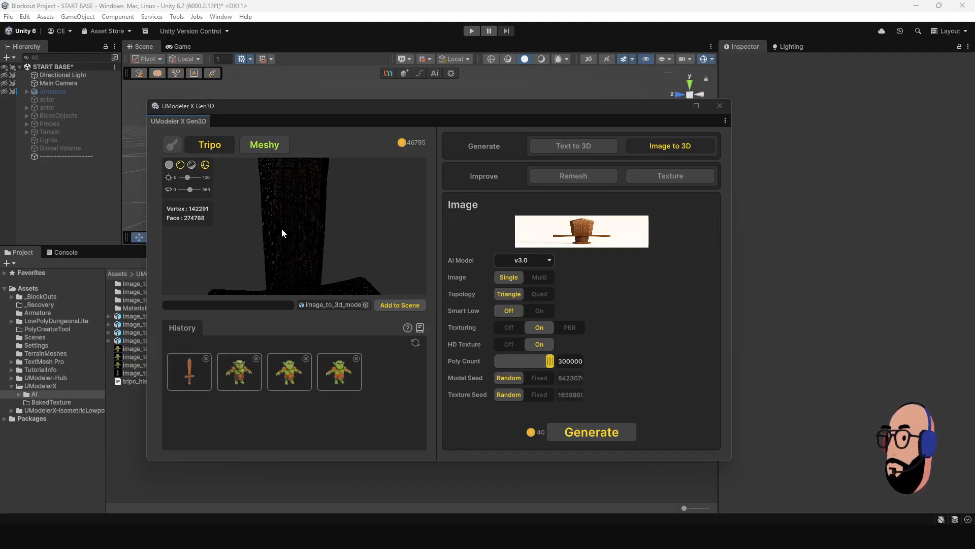
{"action": "left_click_drag", "start_coordinate": [257, 227], "coordinate": [364, 247]}
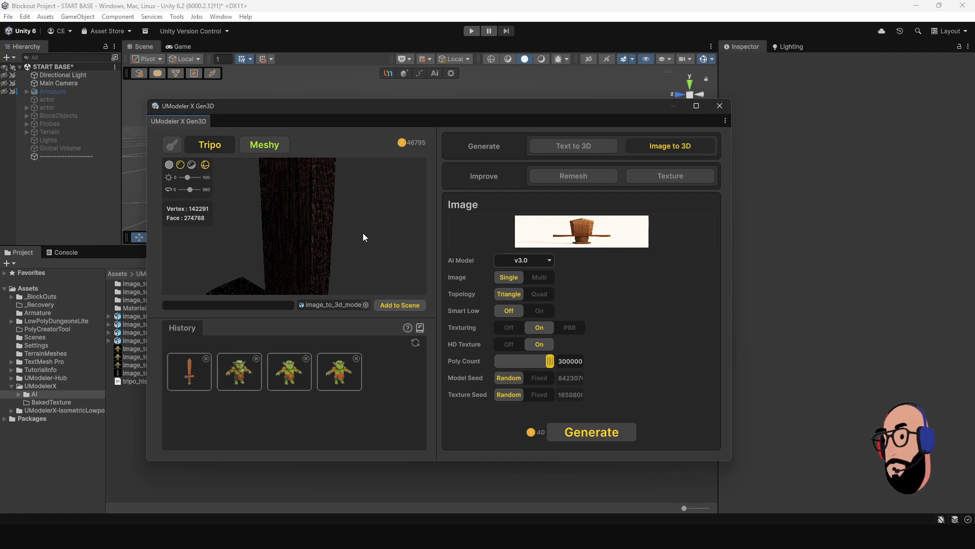
{"action": "left_click_drag", "start_coordinate": [363, 233], "coordinate": [267, 231]}
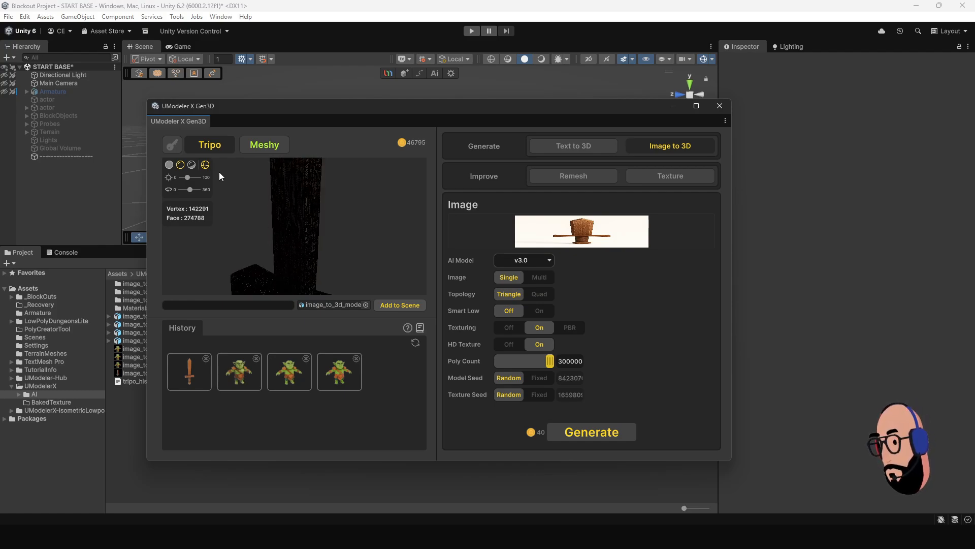
{"action": "left_click", "coordinate": [206, 165]}
{"action": "scroll", "coordinate": [269, 224], "scroll_direction": "down", "scroll_amount": 3}
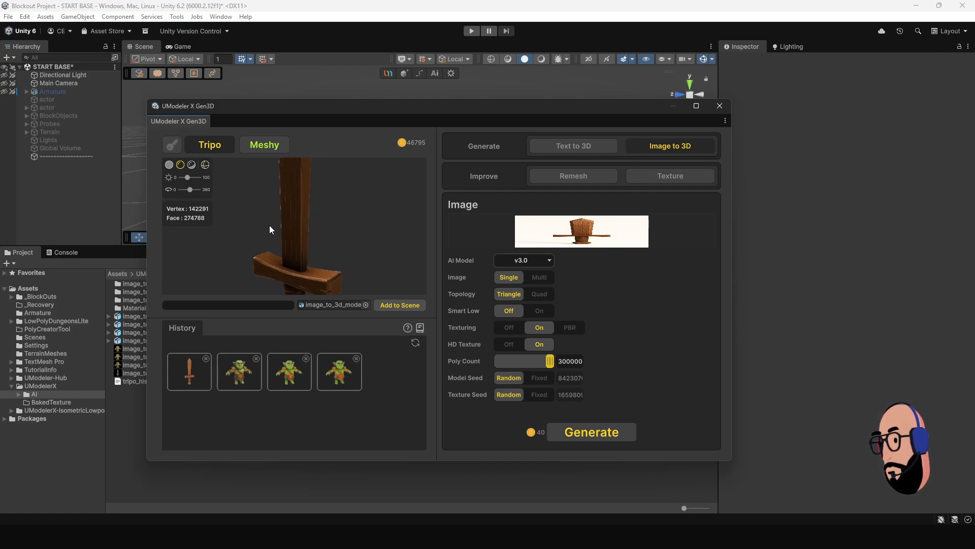
{"action": "left_click_drag", "start_coordinate": [269, 225], "coordinate": [319, 246]}
{"action": "scroll", "coordinate": [319, 246], "scroll_direction": "up", "scroll_amount": 3}
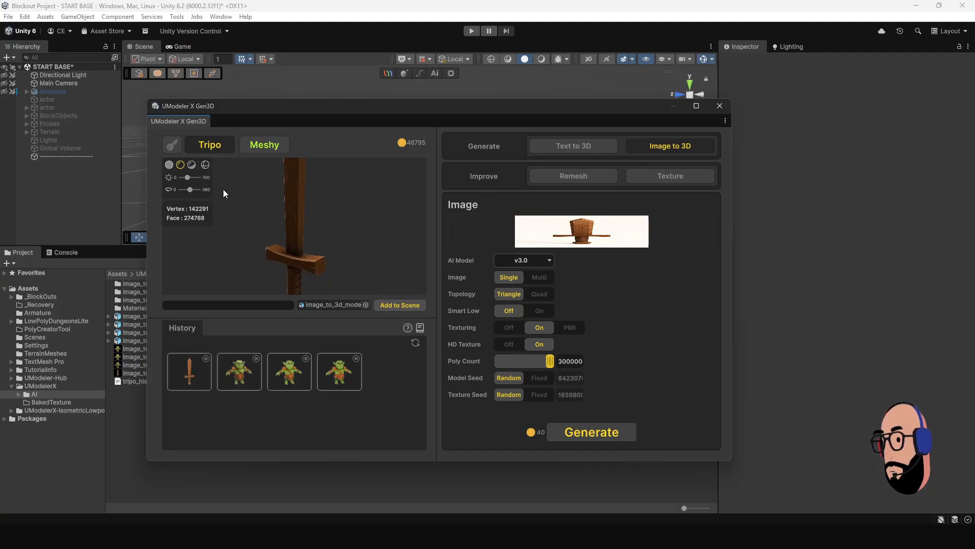
Lower the preview's light intensity and light rotation, and view the sword first textured and then with the wireframe shown.
{"action": "left_click_drag", "start_coordinate": [190, 178], "coordinate": [185, 191]}
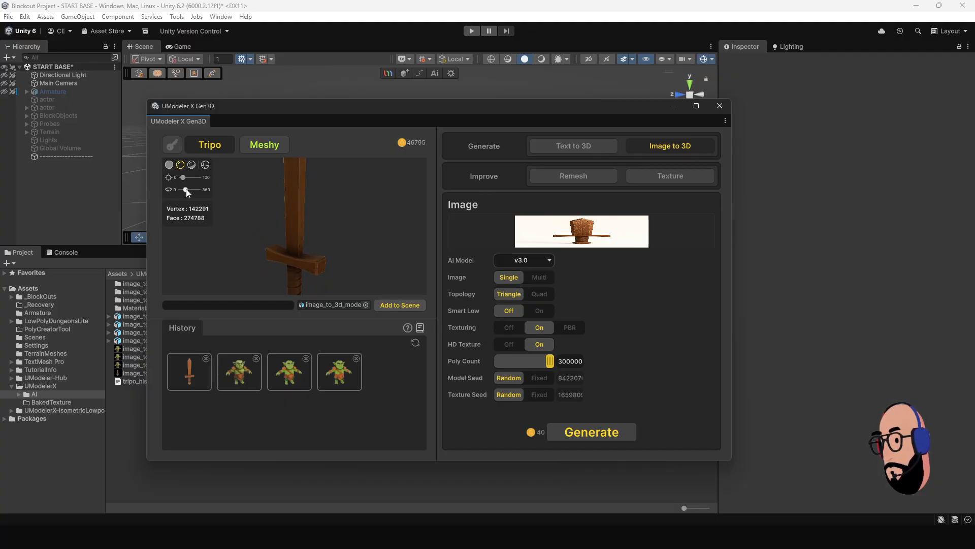
{"action": "left_click_drag", "start_coordinate": [241, 246], "coordinate": [219, 246]}
{"action": "scroll", "coordinate": [324, 209], "scroll_direction": "up", "scroll_amount": 3}
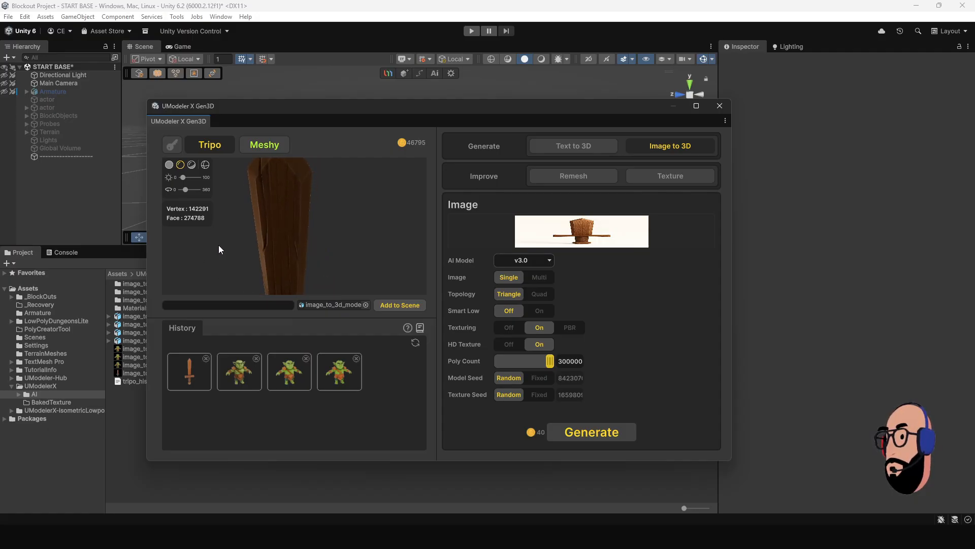
{"action": "scroll", "coordinate": [284, 254], "scroll_direction": "down", "scroll_amount": 3}
{"action": "left_click_drag", "start_coordinate": [285, 252], "coordinate": [301, 232]}
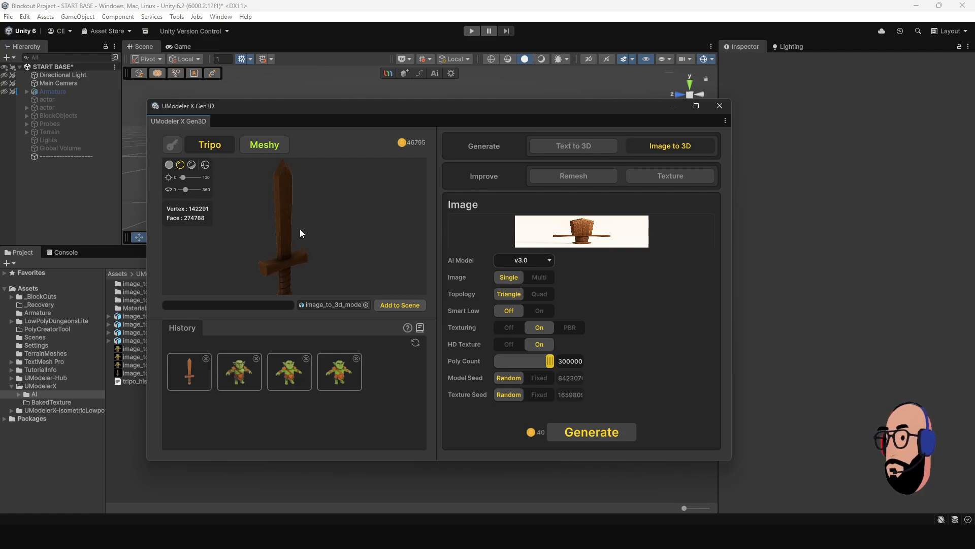
{"action": "left_click", "coordinate": [205, 165]}
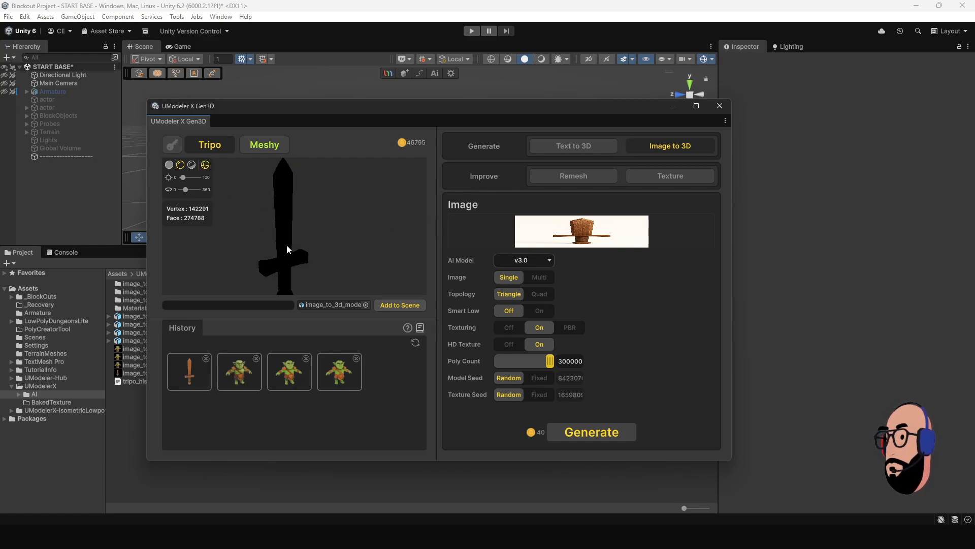
Set up a remesh of the sword with a poly count of 5000, keeping the FBX format.
{"action": "left_click", "coordinate": [590, 176]}
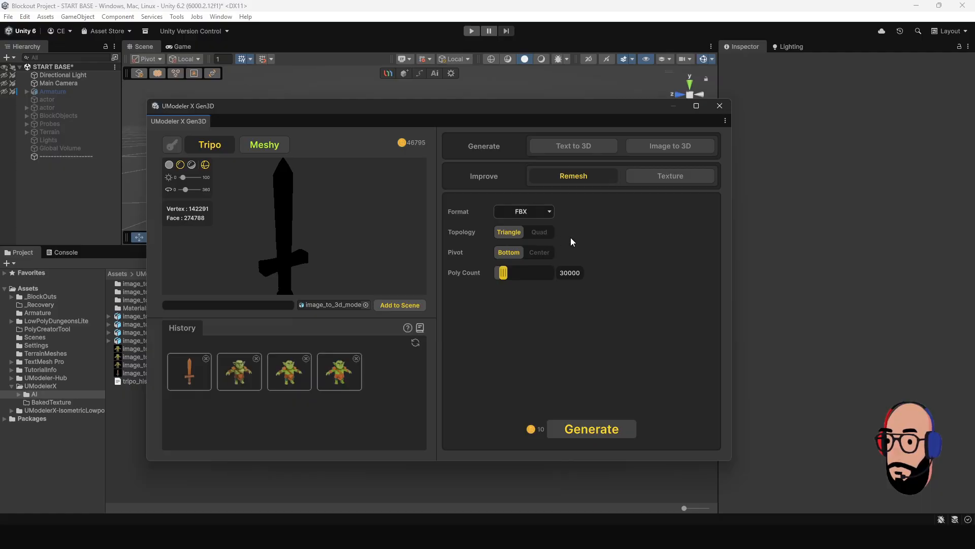
{"action": "scroll", "coordinate": [273, 231], "scroll_direction": "up", "scroll_amount": 6}
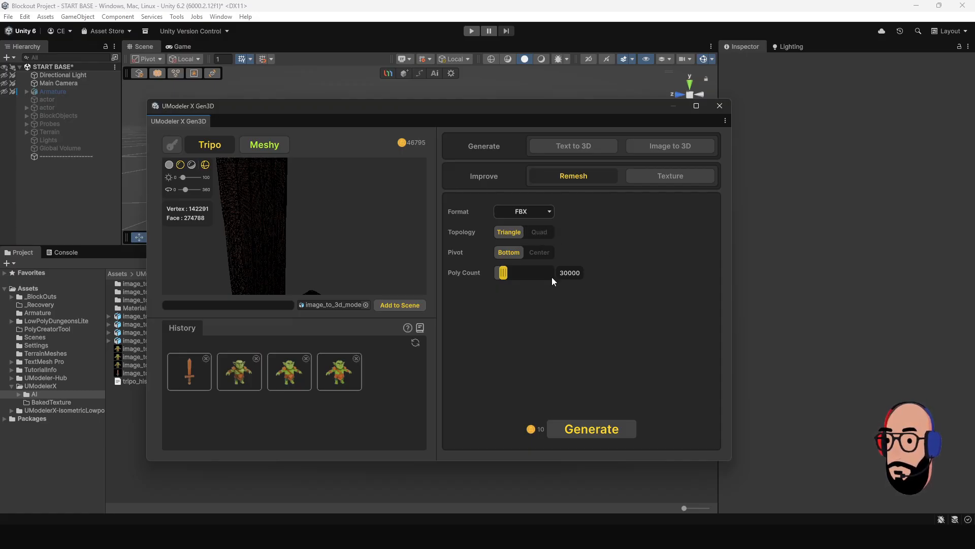
{"action": "left_click_drag", "start_coordinate": [508, 276], "coordinate": [504, 277]}
{"action": "left_click", "coordinate": [570, 273]}
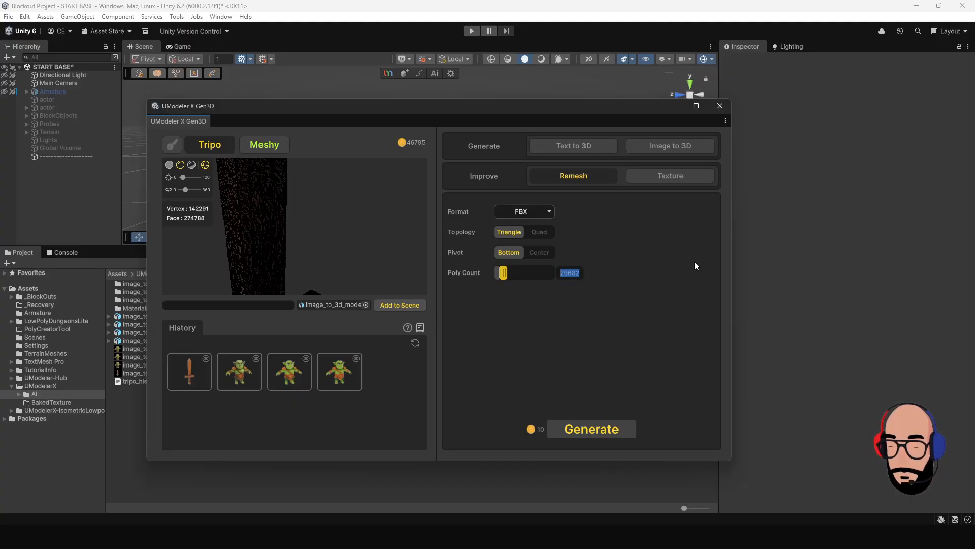
{"action": "type", "text": "5000"}
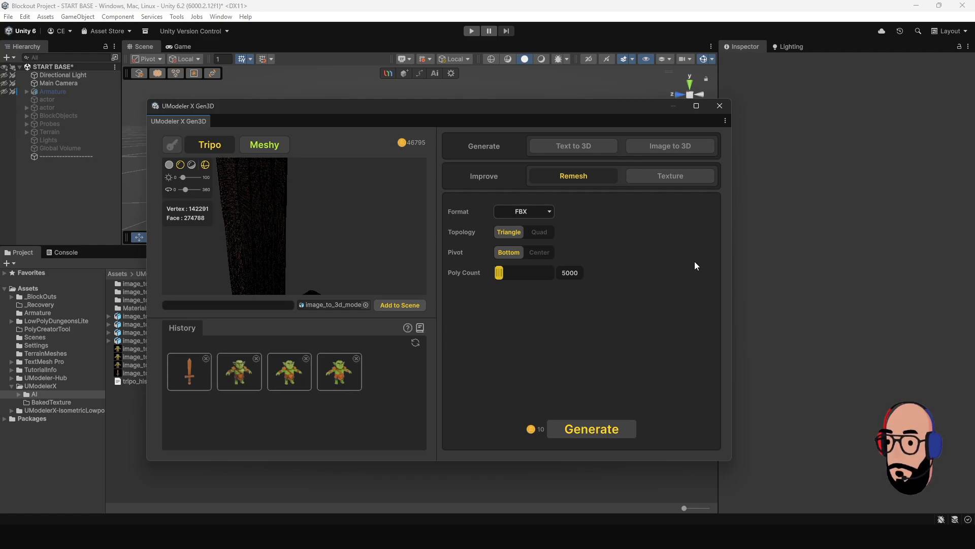
{"action": "left_click", "coordinate": [541, 210]}
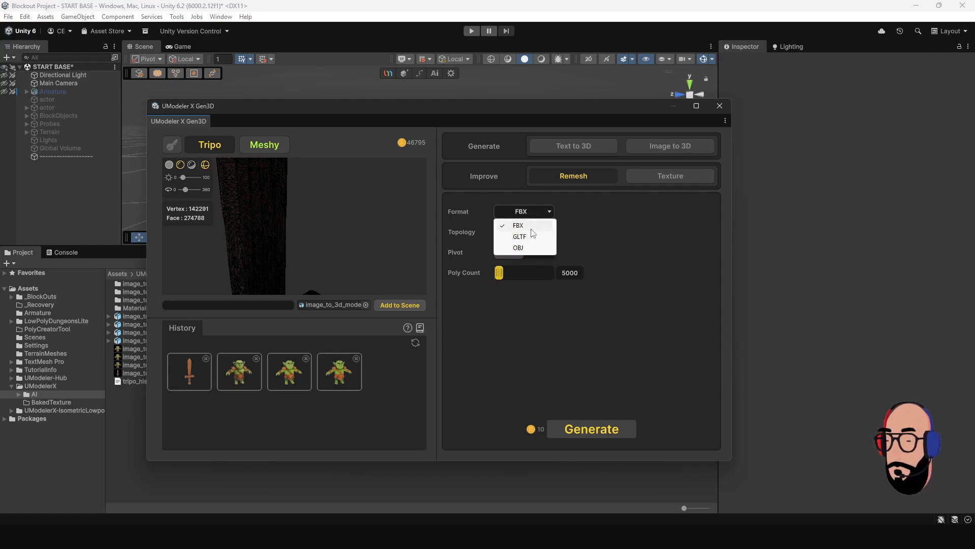
{"action": "left_click", "coordinate": [594, 225]}
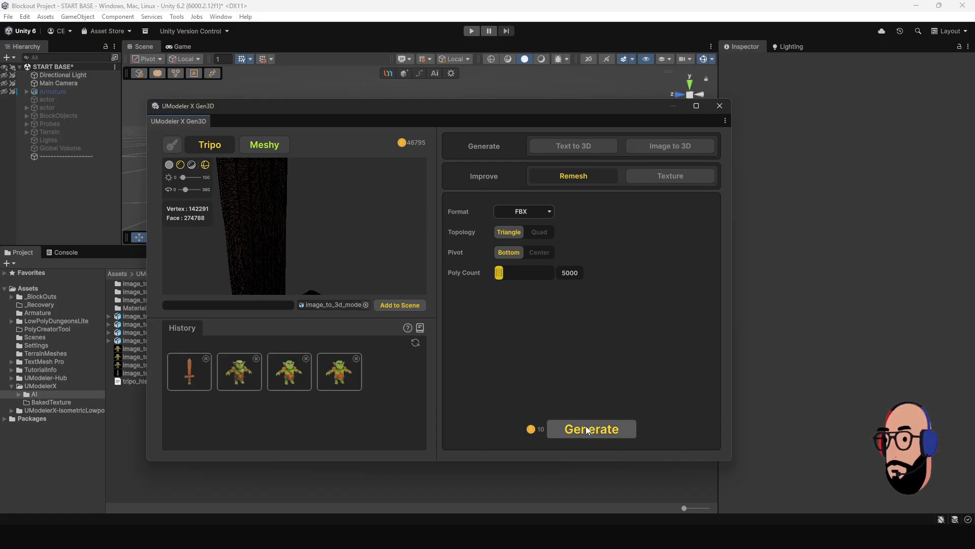
Hide the wireframe, bring the whole sword into the preview, and generate the remeshed sword.
{"action": "scroll", "coordinate": [309, 249], "scroll_direction": "down", "scroll_amount": 5}
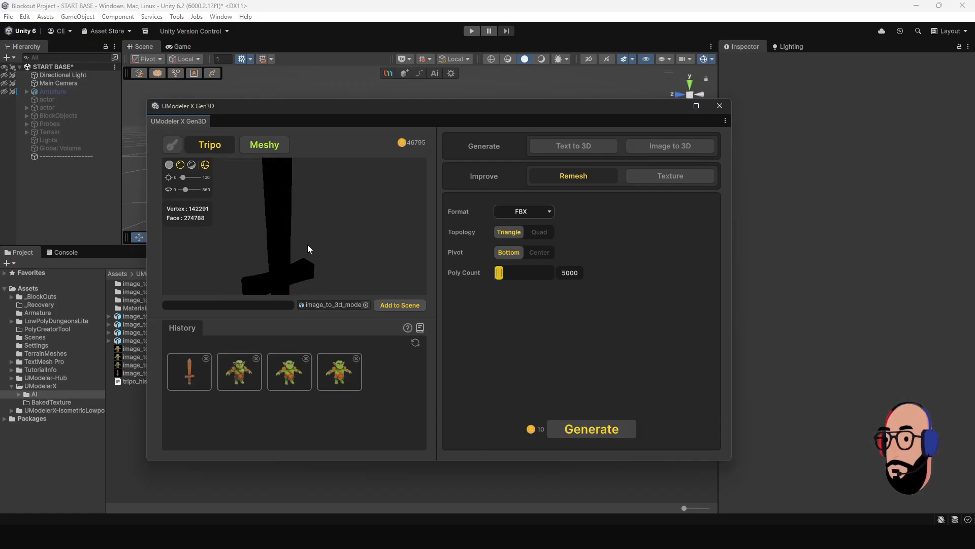
{"action": "left_click", "coordinate": [208, 166]}
{"action": "mouse_move", "coordinate": [274, 208]}
{"action": "left_mouse_down"}
{"action": "mouse_move", "coordinate": [341, 224]}
{"action": "mouse_move", "coordinate": [267, 221]}
{"action": "left_mouse_up"}
{"action": "scroll", "coordinate": [288, 251], "scroll_direction": "down", "scroll_amount": 5}
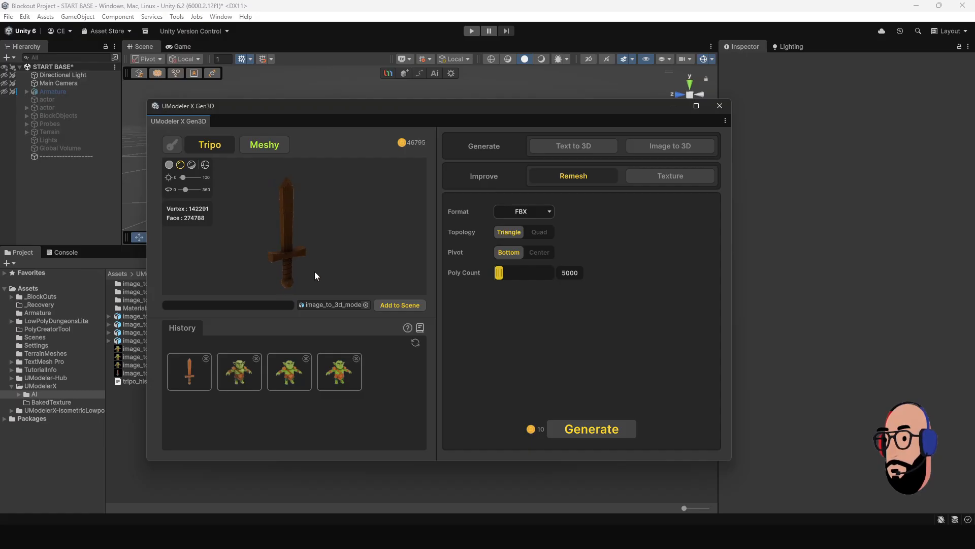
{"action": "left_click", "coordinate": [593, 431]}
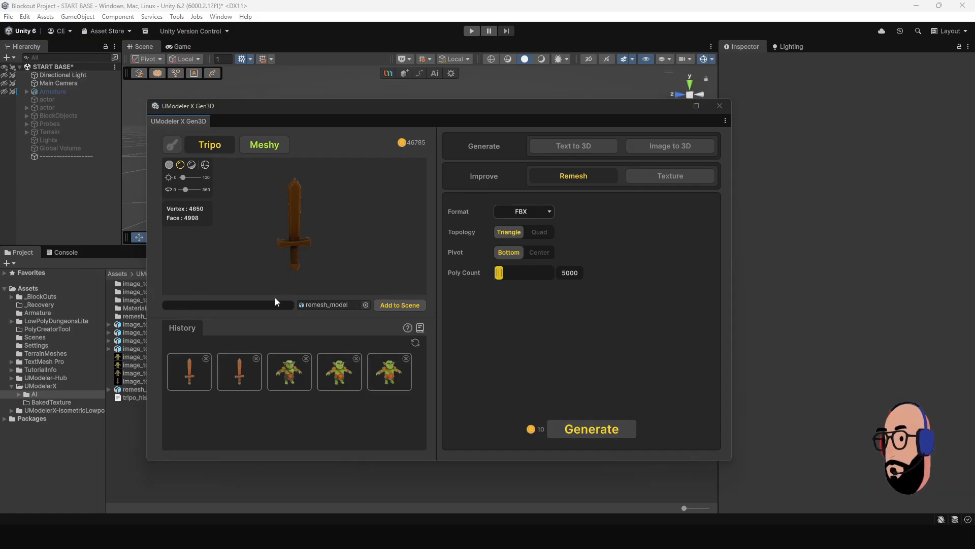
Inspect the remeshed sword's texture up close and from another angle.
{"action": "scroll", "coordinate": [287, 240], "scroll_direction": "up", "scroll_amount": 5}
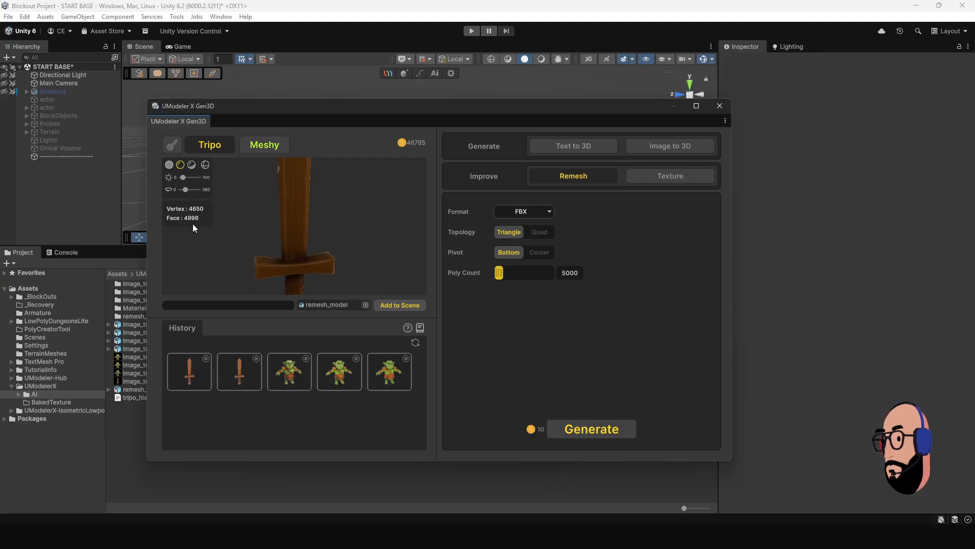
{"action": "scroll", "coordinate": [277, 239], "scroll_direction": "down", "scroll_amount": 5}
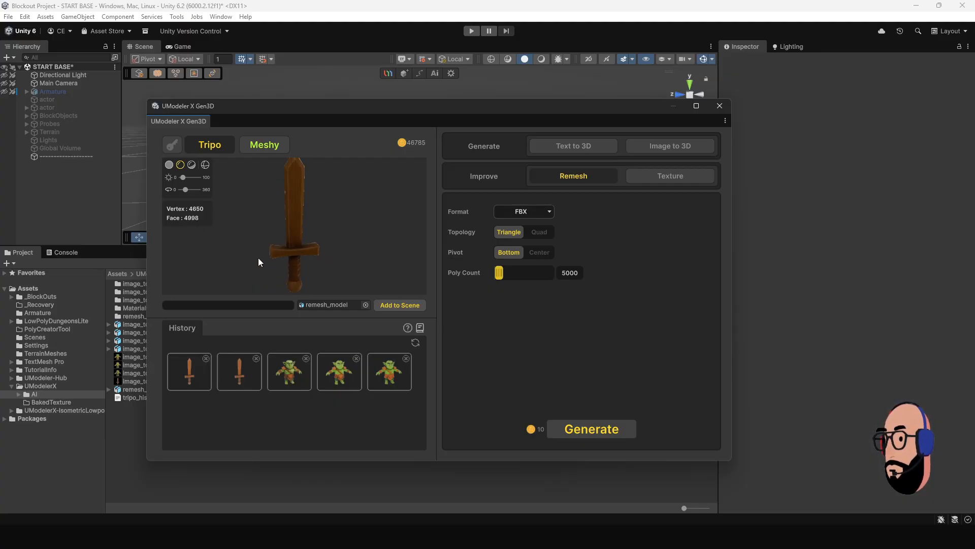
{"action": "scroll", "coordinate": [277, 251], "scroll_direction": "down", "scroll_amount": 3}
{"action": "mouse_move", "coordinate": [279, 251]}
{"action": "left_mouse_down"}
{"action": "mouse_move", "coordinate": [449, 241]}
{"action": "mouse_move", "coordinate": [215, 187]}
{"action": "mouse_move", "coordinate": [254, 267]}
{"action": "mouse_move", "coordinate": [373, 261]}
{"action": "mouse_move", "coordinate": [129, 242]}
{"action": "mouse_move", "coordinate": [320, 230]}
{"action": "mouse_move", "coordinate": [209, 243]}
{"action": "mouse_move", "coordinate": [228, 274]}
{"action": "left_mouse_up"}
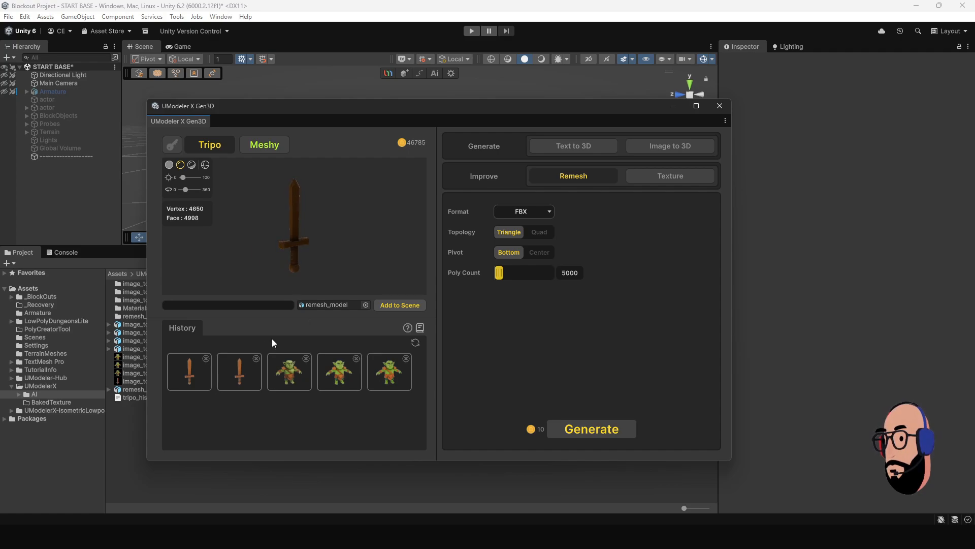
Compare the original and remeshed swords from the History, showing the wireframe on the remeshed one.
{"action": "left_click", "coordinate": [242, 371]}
{"action": "scroll", "coordinate": [301, 229], "scroll_direction": "up", "scroll_amount": 4}
{"action": "left_click_drag", "start_coordinate": [283, 240], "coordinate": [262, 254]}
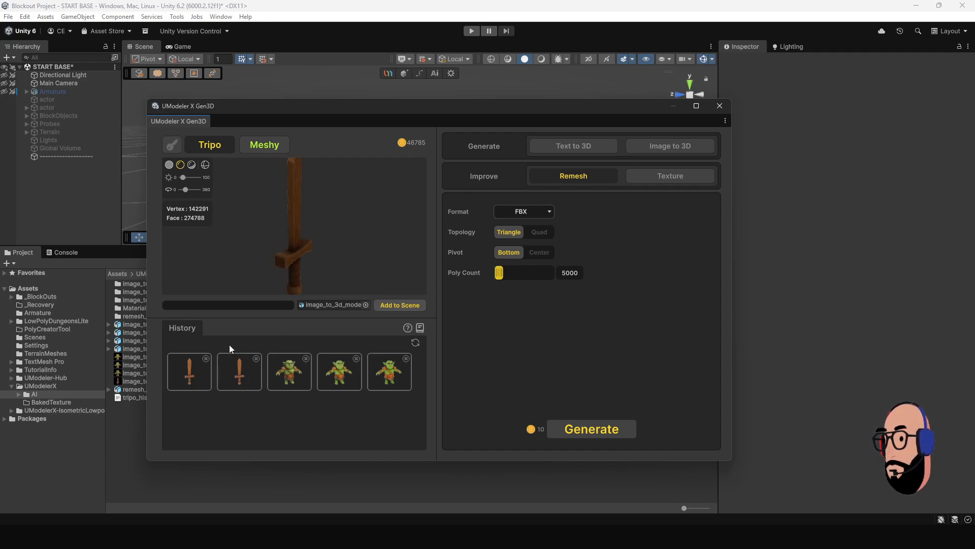
{"action": "left_click", "coordinate": [189, 376]}
{"action": "scroll", "coordinate": [293, 238], "scroll_direction": "up", "scroll_amount": 5}
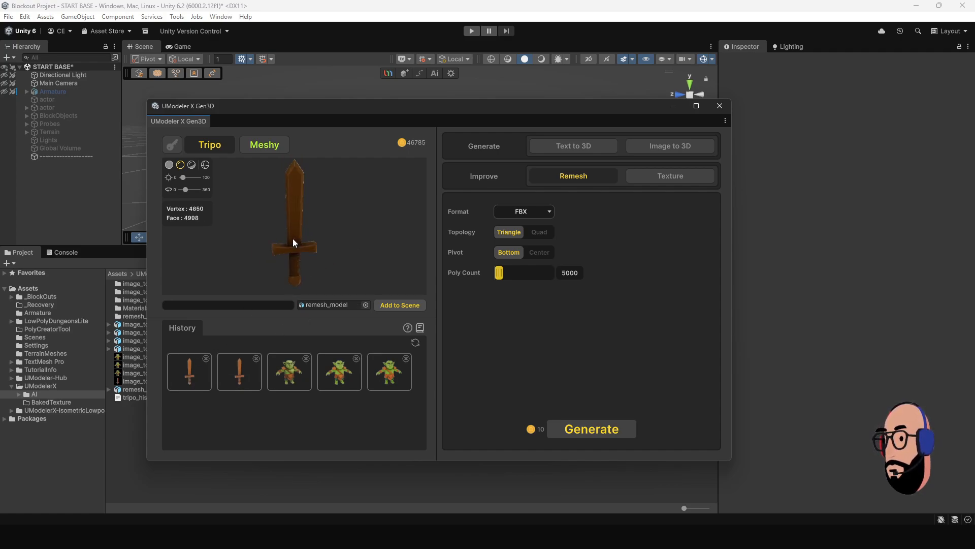
{"action": "left_click", "coordinate": [206, 165]}
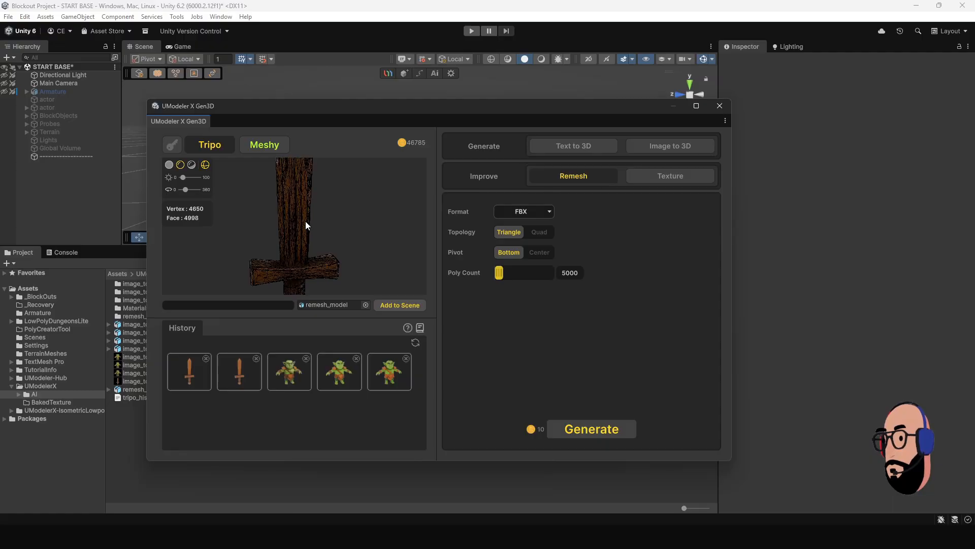
Inspect the wireframe of the remeshed sword's blade and crossguard up close and from another angle.
{"action": "scroll", "coordinate": [306, 221], "scroll_direction": "up", "scroll_amount": 3}
{"action": "left_click_drag", "start_coordinate": [285, 245], "coordinate": [305, 236]}
{"action": "scroll", "coordinate": [275, 239], "scroll_direction": "down", "scroll_amount": 5}
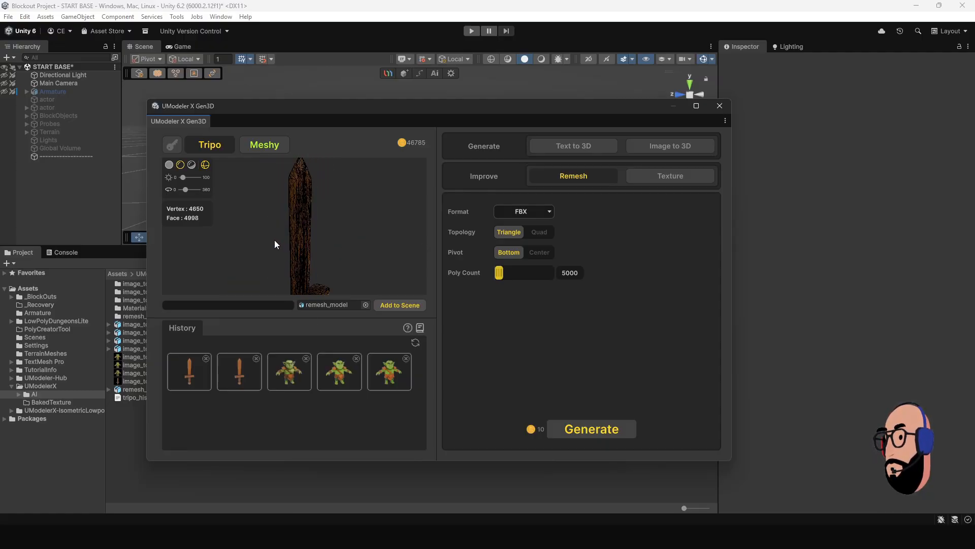
{"action": "left_click_drag", "start_coordinate": [318, 246], "coordinate": [305, 223]}
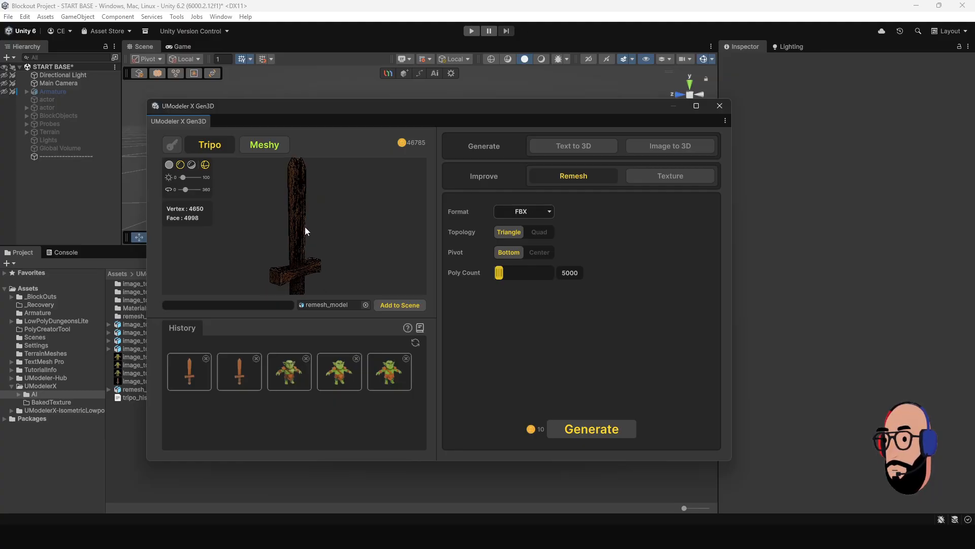
Set the remesh poly count to 200 with Triangle topology and try to generate it from the already remeshed sword.
{"action": "left_click", "coordinate": [575, 274]}
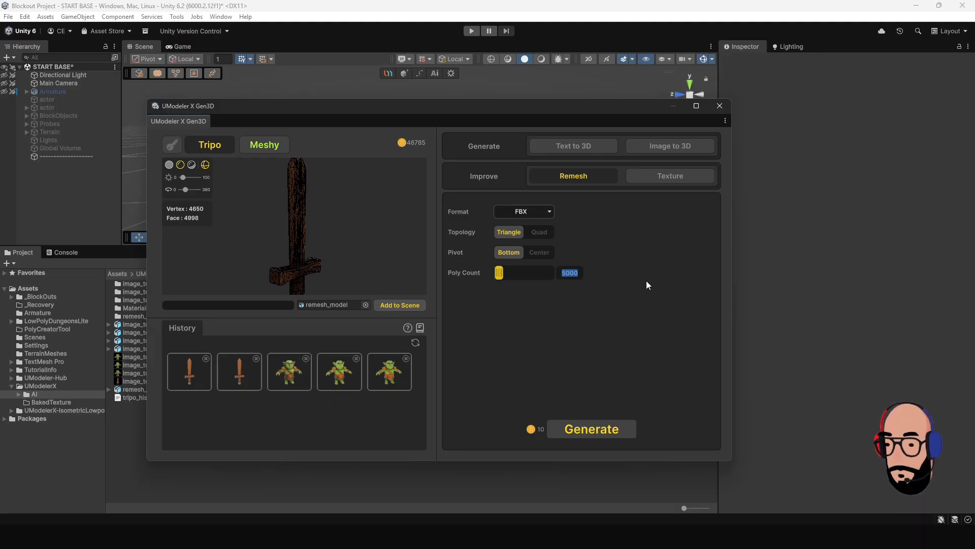
{"action": "type", "text": "100"}
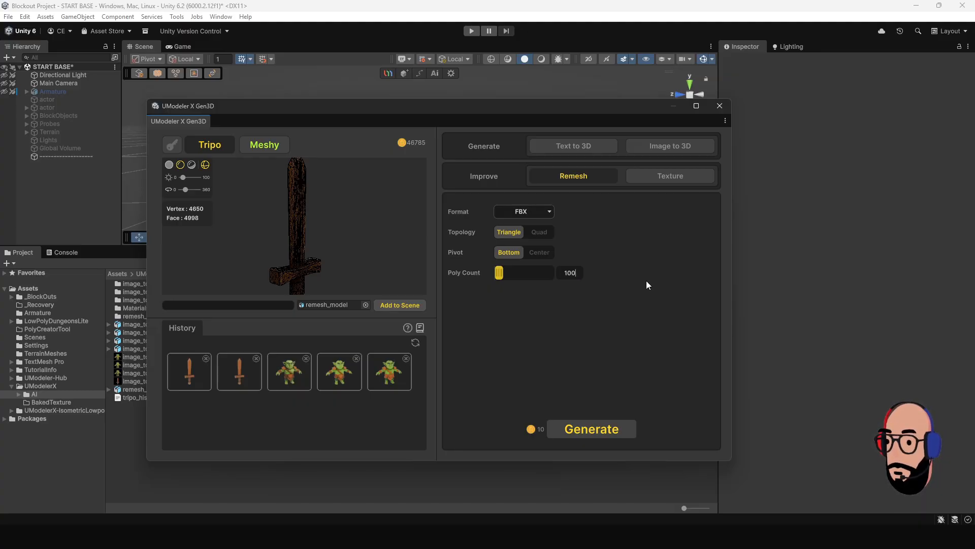
{"action": "left_click", "coordinate": [547, 233]}
{"action": "left_click", "coordinate": [510, 232]}
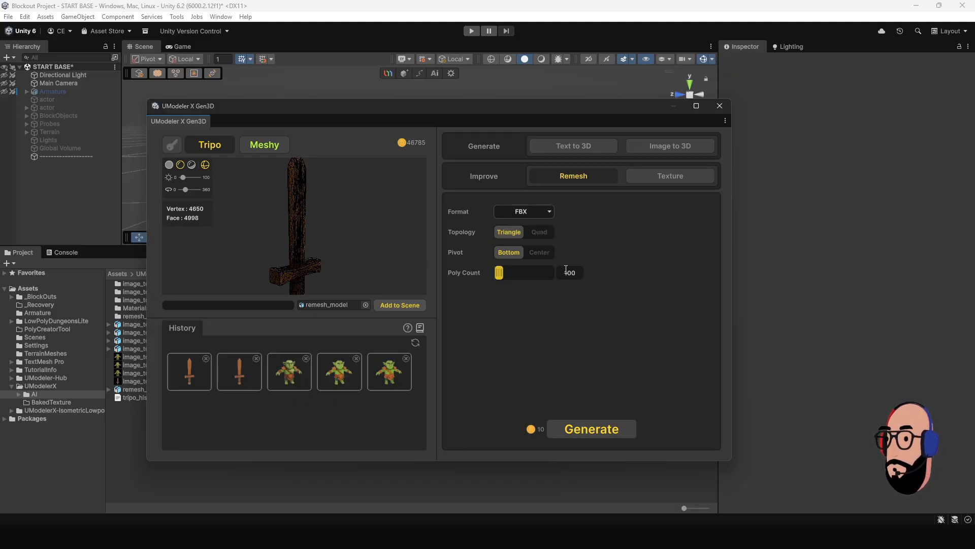
{"action": "double_click", "coordinate": [567, 273]}
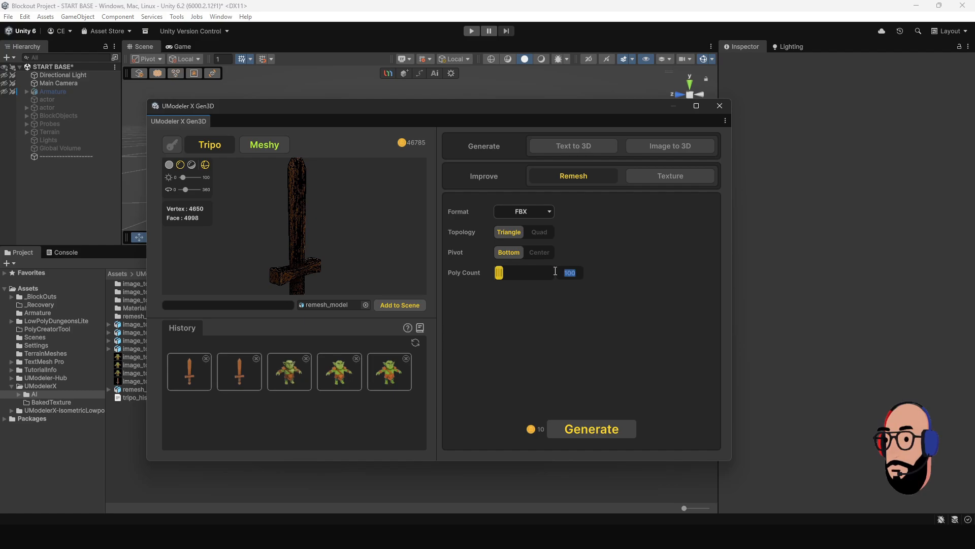
{"action": "type", "text": "200"}
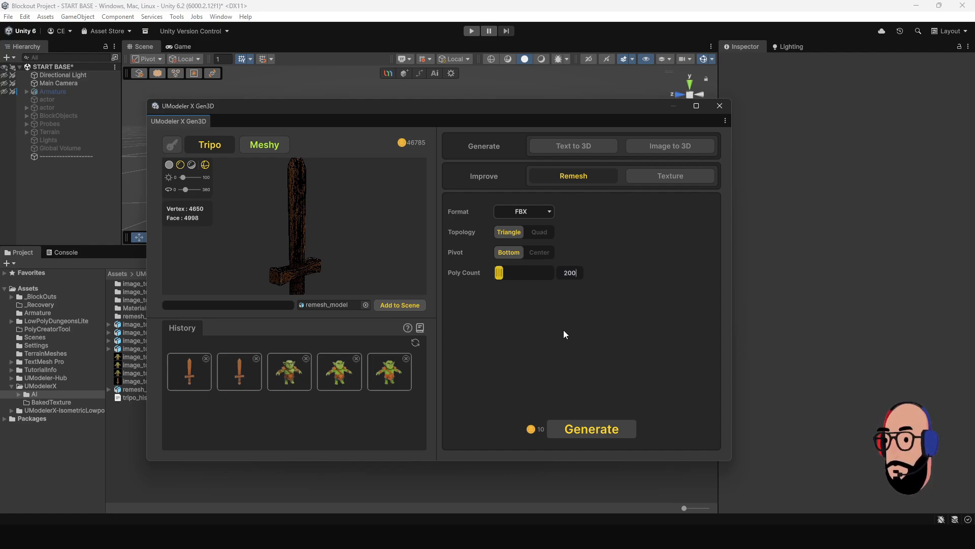
{"action": "left_click", "coordinate": [596, 432]}
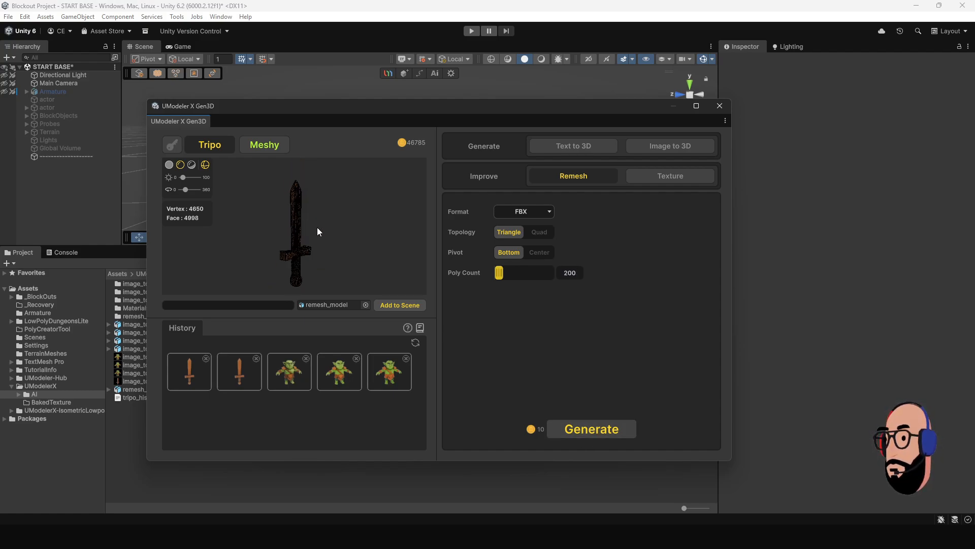
Load the original high-poly sword from the History and generate its low-poly triangle remesh.
{"action": "left_click_drag", "start_coordinate": [317, 231], "coordinate": [345, 239]}
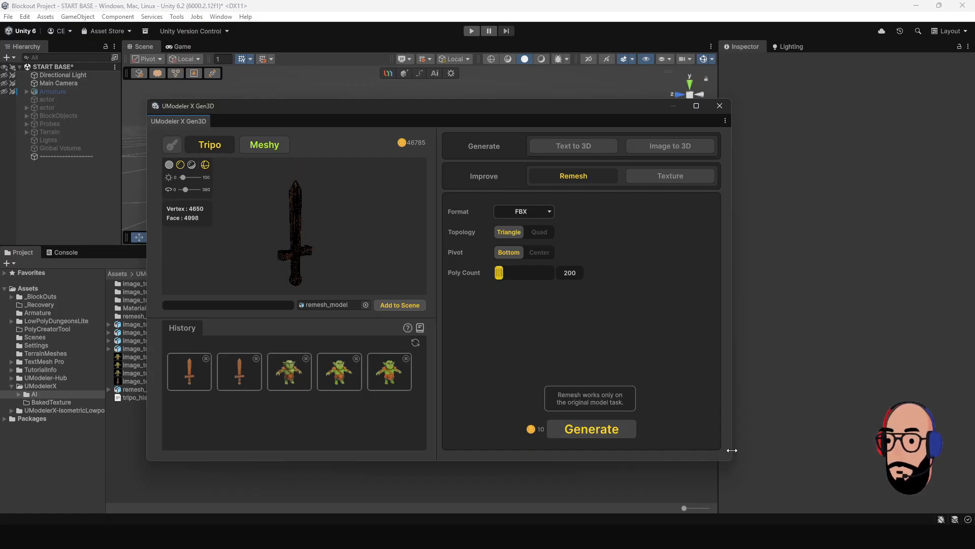
{"action": "left_click", "coordinate": [239, 371]}
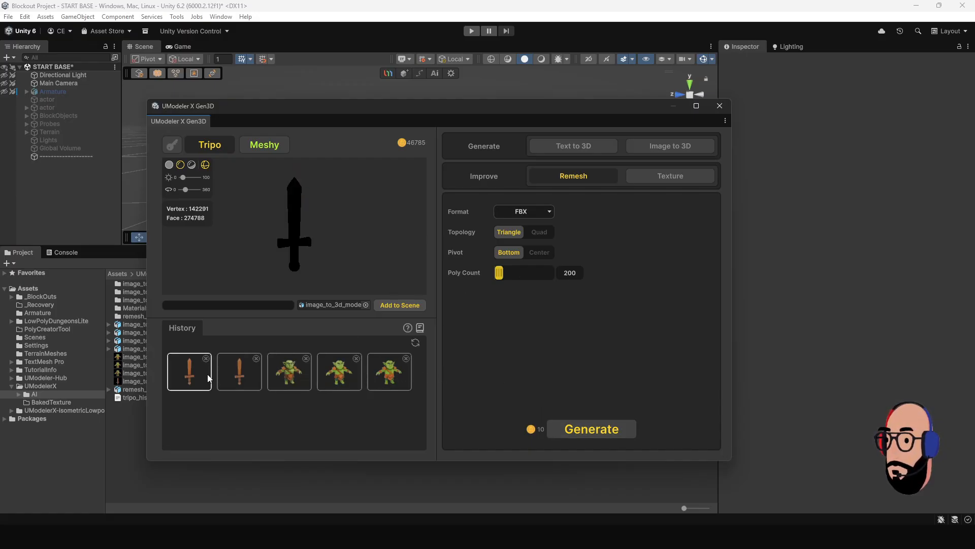
{"action": "left_click", "coordinate": [185, 373]}
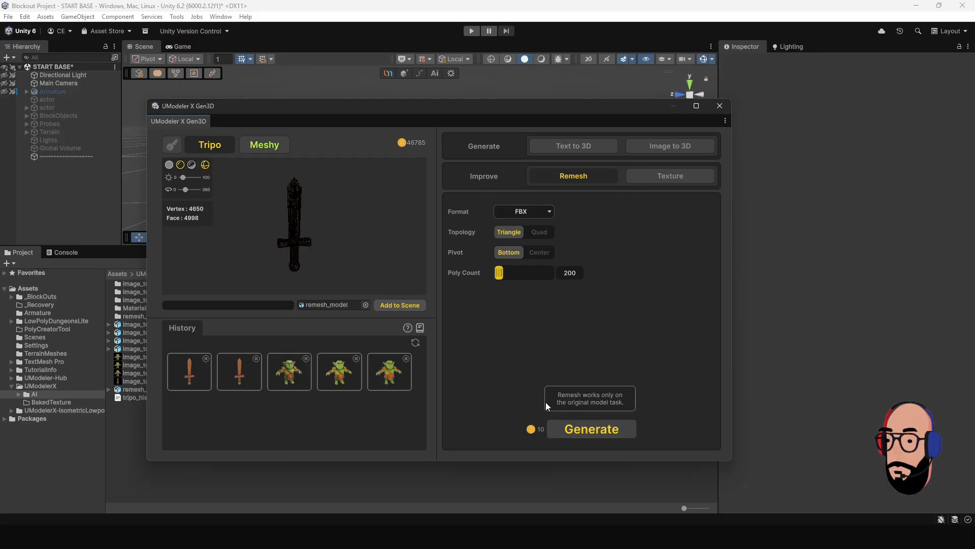
{"action": "left_click", "coordinate": [241, 378]}
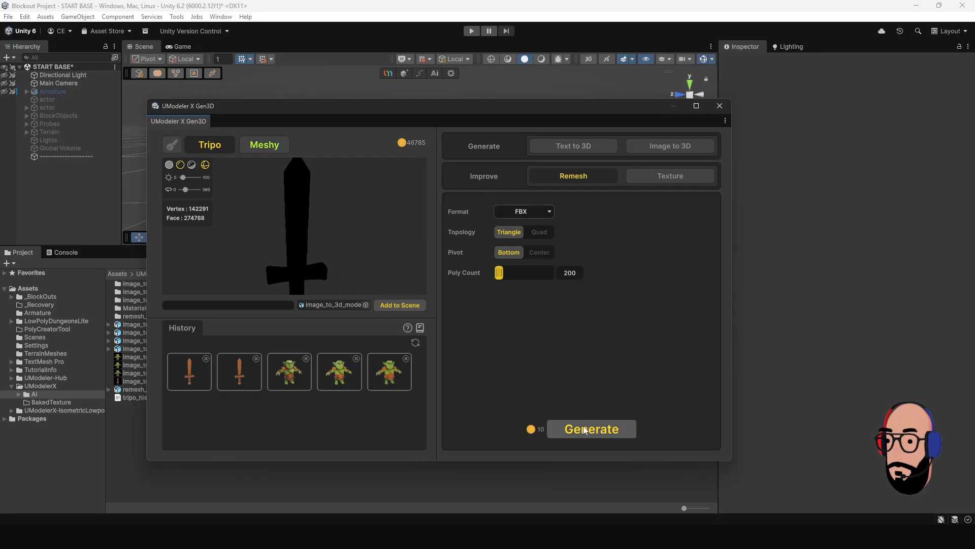
{"action": "left_click", "coordinate": [595, 431]}
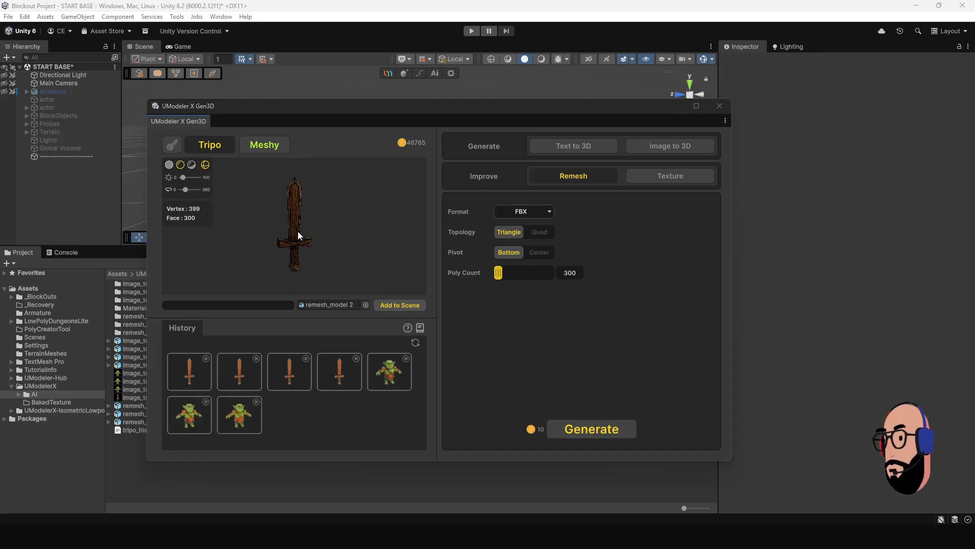
Hide the wireframe on the new low-poly sword and inspect its texture around the blade and crossguard.
{"action": "scroll", "coordinate": [300, 230], "scroll_direction": "down", "scroll_amount": 3}
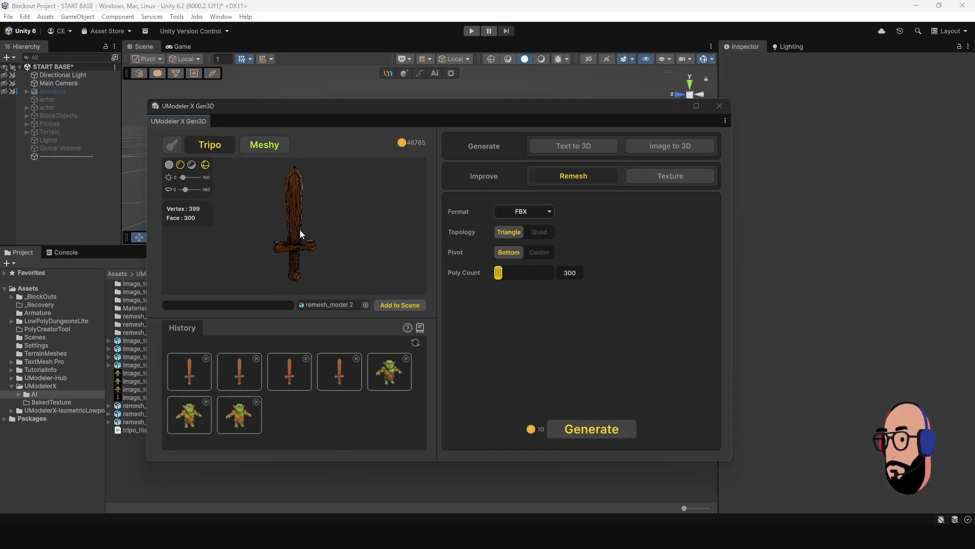
{"action": "left_click", "coordinate": [206, 164]}
{"action": "scroll", "coordinate": [316, 235], "scroll_direction": "up", "scroll_amount": 3}
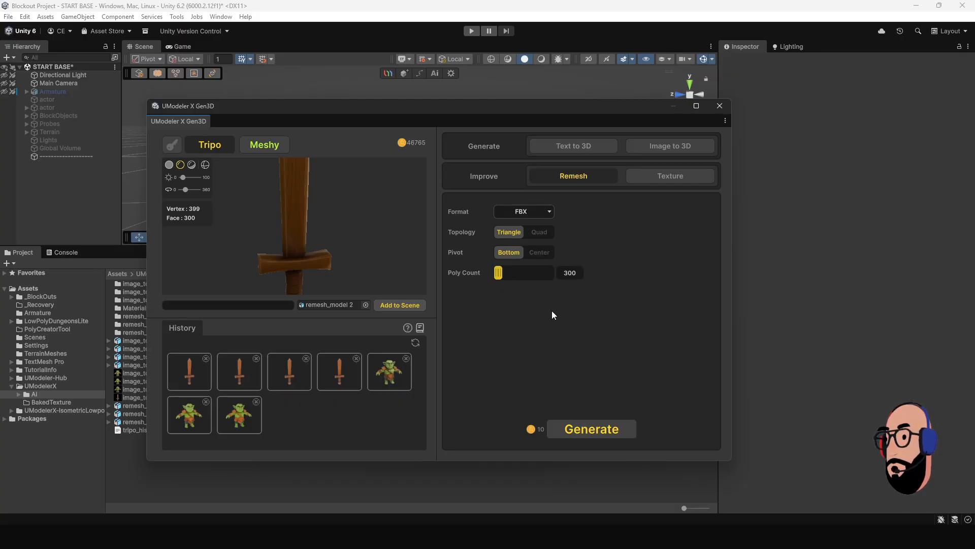
{"action": "scroll", "coordinate": [325, 241], "scroll_direction": "down", "scroll_amount": 2}
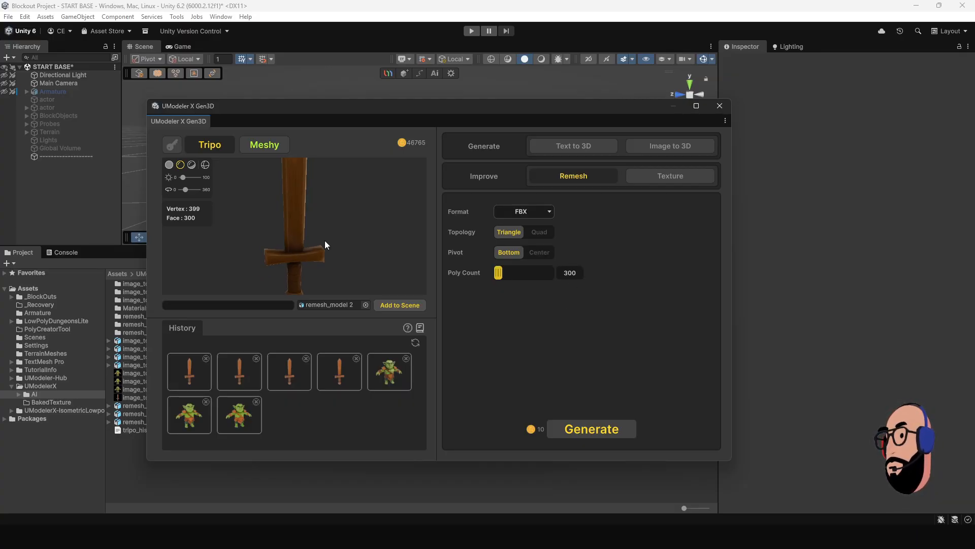
{"action": "scroll", "coordinate": [325, 240], "scroll_direction": "down", "scroll_amount": 4}
{"action": "scroll", "coordinate": [276, 258], "scroll_direction": "up", "scroll_amount": 4}
{"action": "mouse_move", "coordinate": [277, 258]}
{"action": "left_mouse_down"}
{"action": "mouse_move", "coordinate": [245, 253]}
{"action": "mouse_move", "coordinate": [404, 251]}
{"action": "mouse_move", "coordinate": [241, 246]}
{"action": "mouse_move", "coordinate": [283, 253]}
{"action": "left_mouse_up"}
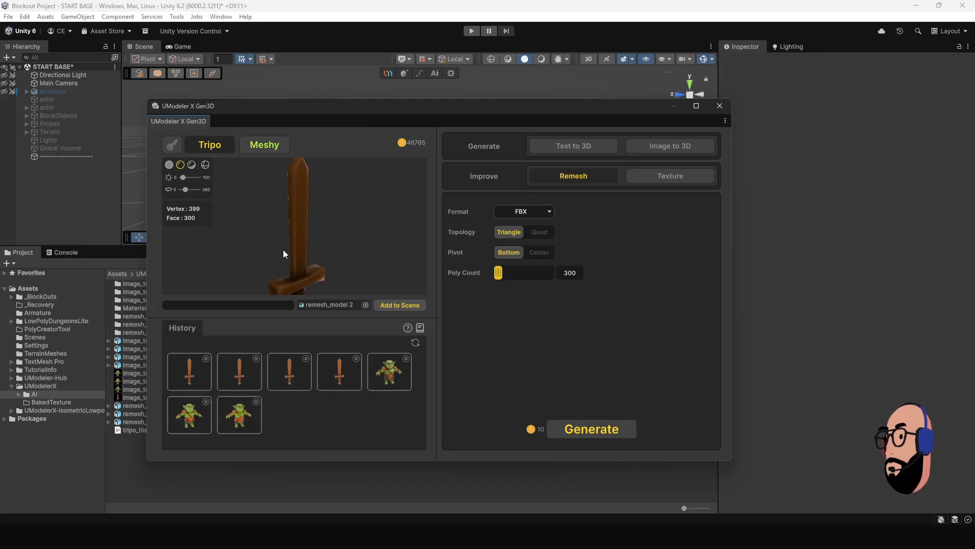
Examine the low-poly sword's triangle wireframe up close, then hide it and view the textured sword from several angles.
{"action": "left_click", "coordinate": [205, 165]}
{"action": "scroll", "coordinate": [305, 210], "scroll_direction": "up", "scroll_amount": 7}
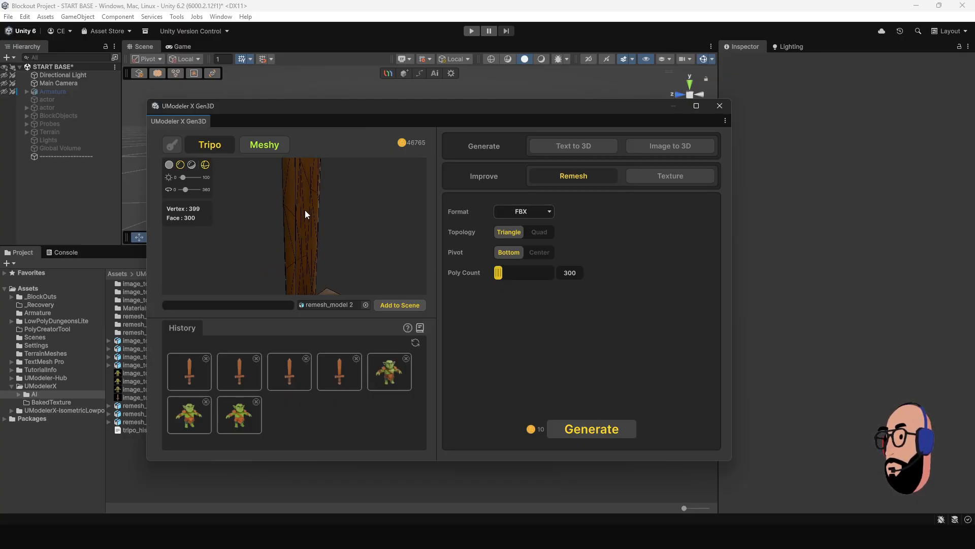
{"action": "left_click_drag", "start_coordinate": [293, 221], "coordinate": [257, 220]}
{"action": "left_click", "coordinate": [205, 165]}
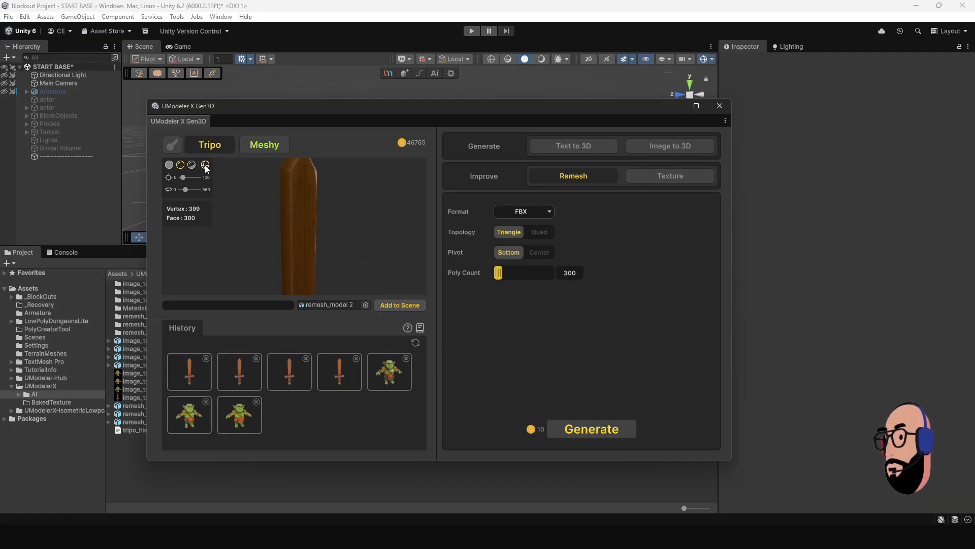
{"action": "scroll", "coordinate": [269, 221], "scroll_direction": "down", "scroll_amount": 3}
{"action": "left_click_drag", "start_coordinate": [312, 263], "coordinate": [355, 218]}
{"action": "left_click_drag", "start_coordinate": [207, 208], "coordinate": [310, 255]}
{"action": "scroll", "coordinate": [289, 243], "scroll_direction": "down", "scroll_amount": 4}
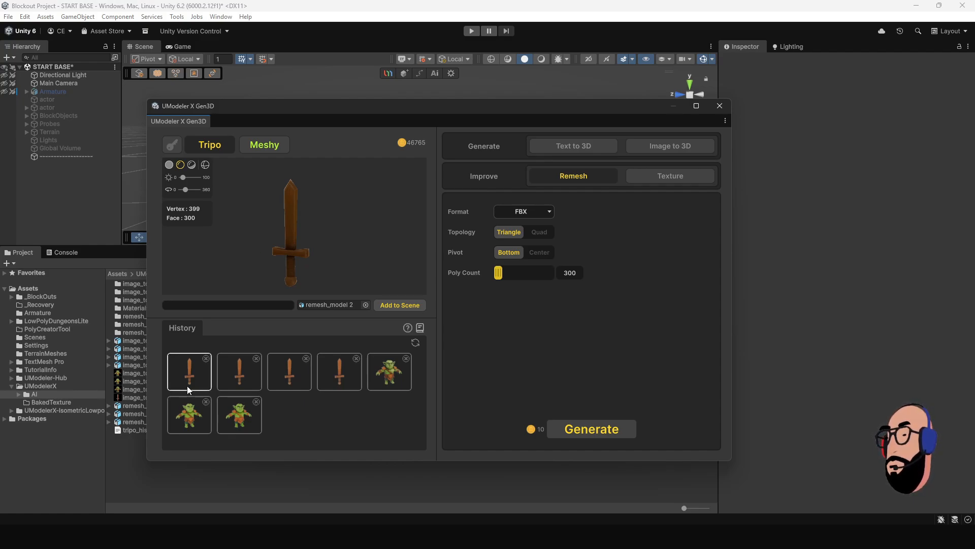
Compare the sword versions in the History, from the original to the low-poly triangle remesh, and view the latter from another angle.
{"action": "left_click", "coordinate": [237, 377]}
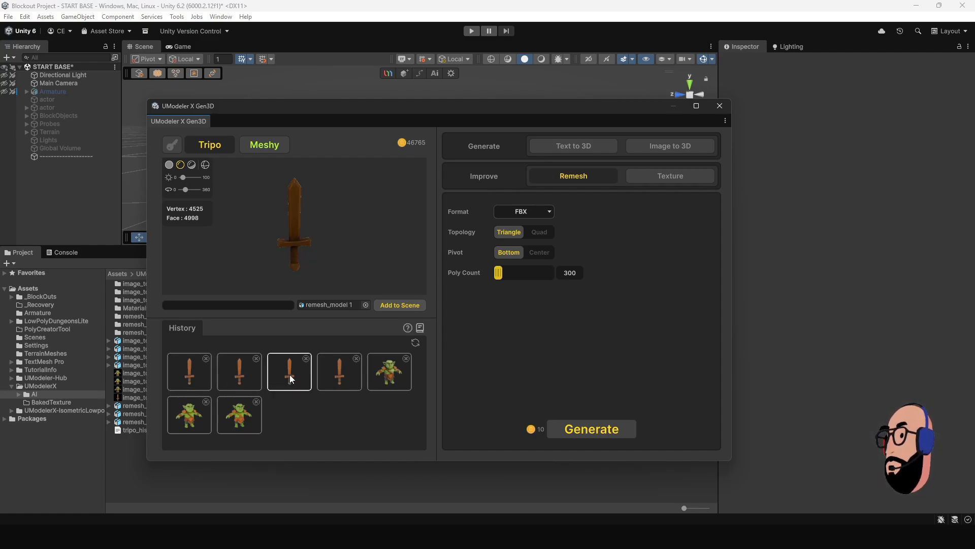
{"action": "left_click", "coordinate": [343, 381]}
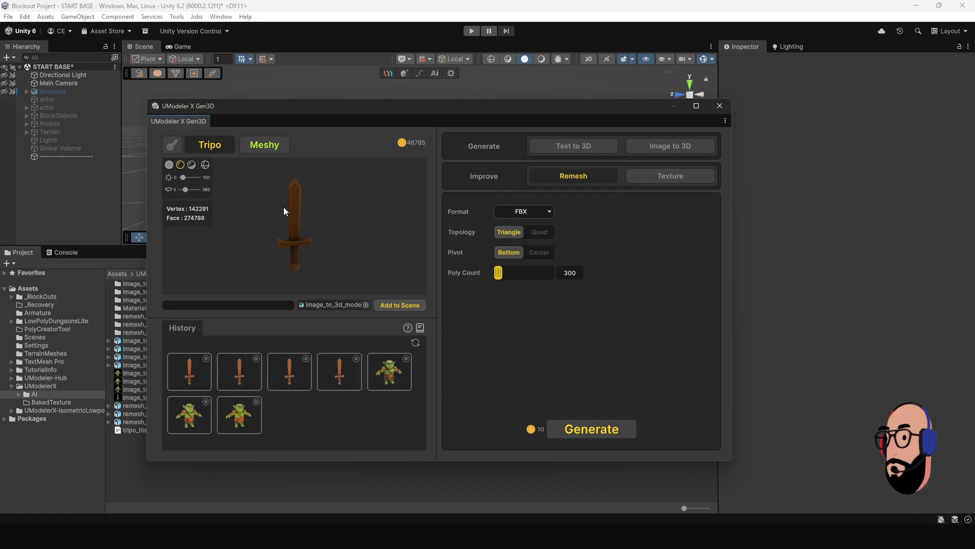
{"action": "left_click", "coordinate": [200, 377]}
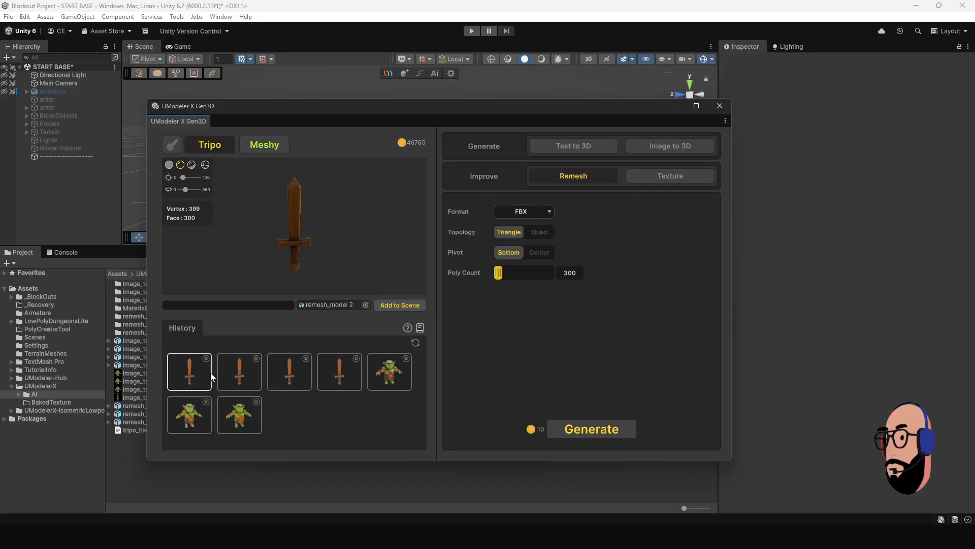
{"action": "scroll", "coordinate": [302, 239], "scroll_direction": "down", "scroll_amount": 5}
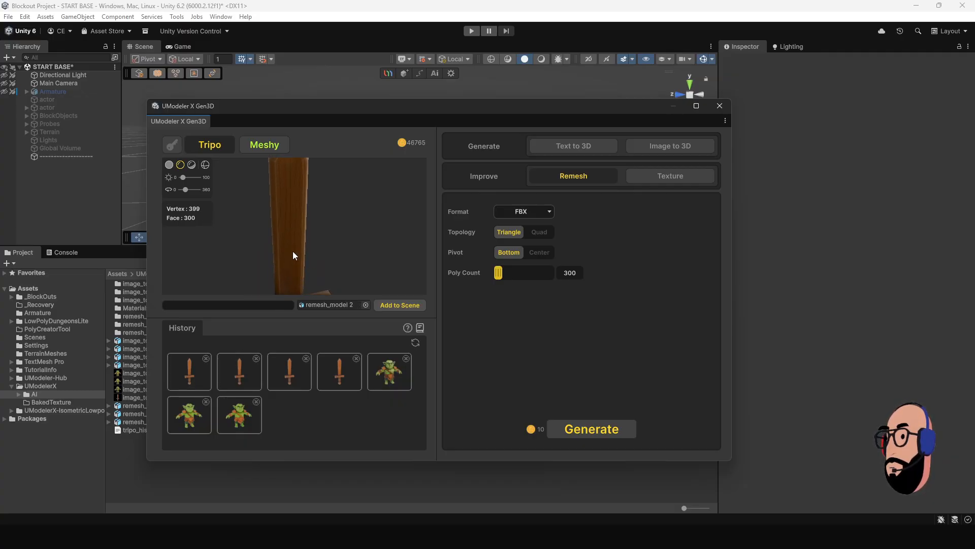
{"action": "left_click_drag", "start_coordinate": [290, 248], "coordinate": [315, 237]}
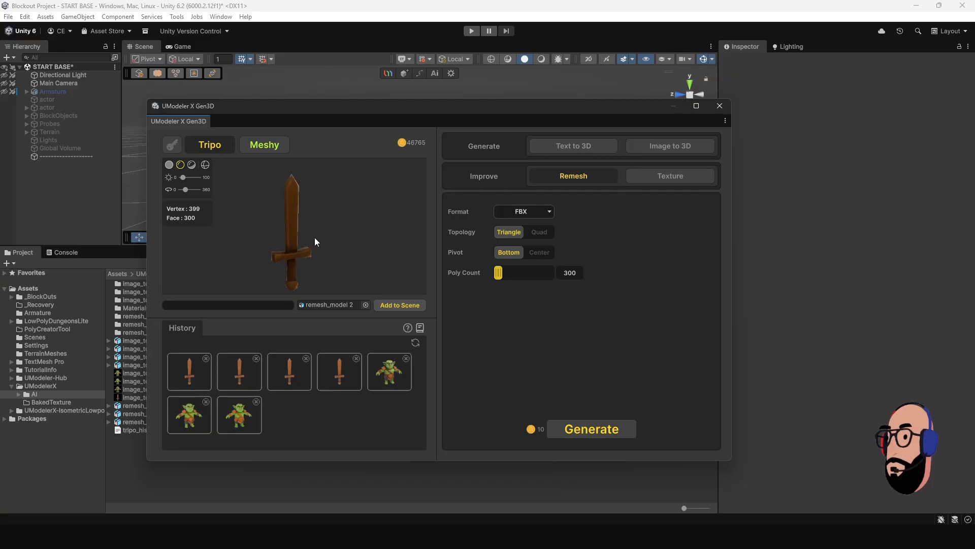
Load the original sword from the History and generate a Quad topology remesh with a poly count of 300.
{"action": "left_click", "coordinate": [343, 375]}
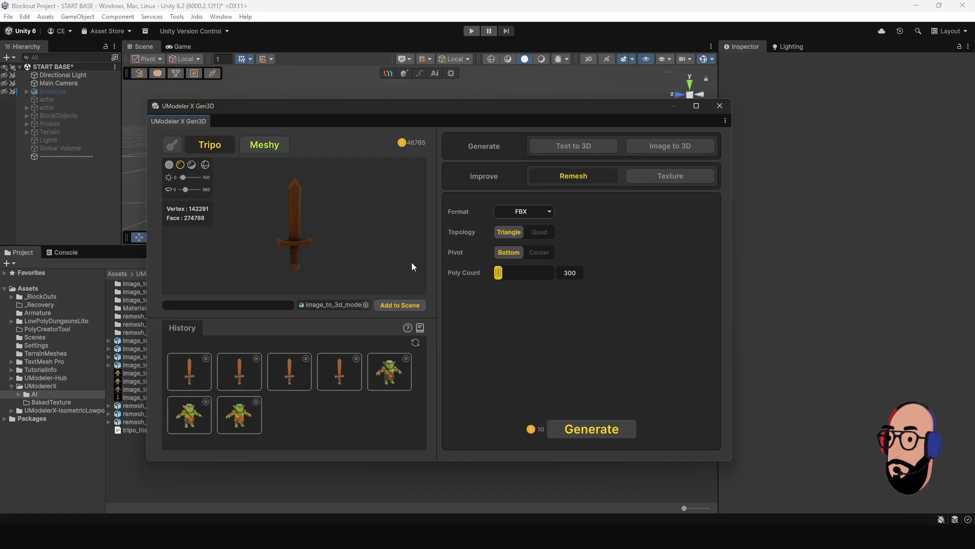
{"action": "left_click", "coordinate": [541, 233]}
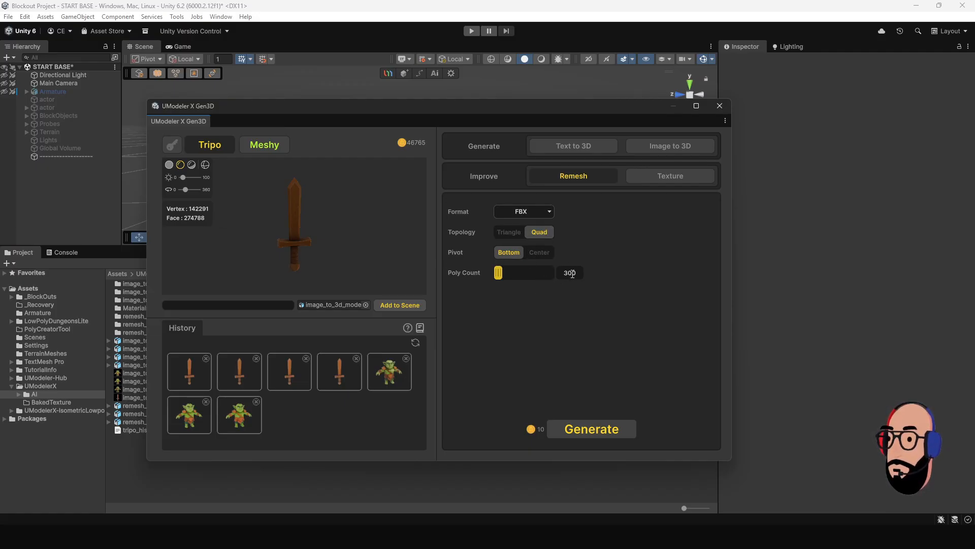
{"action": "left_click", "coordinate": [586, 428]}
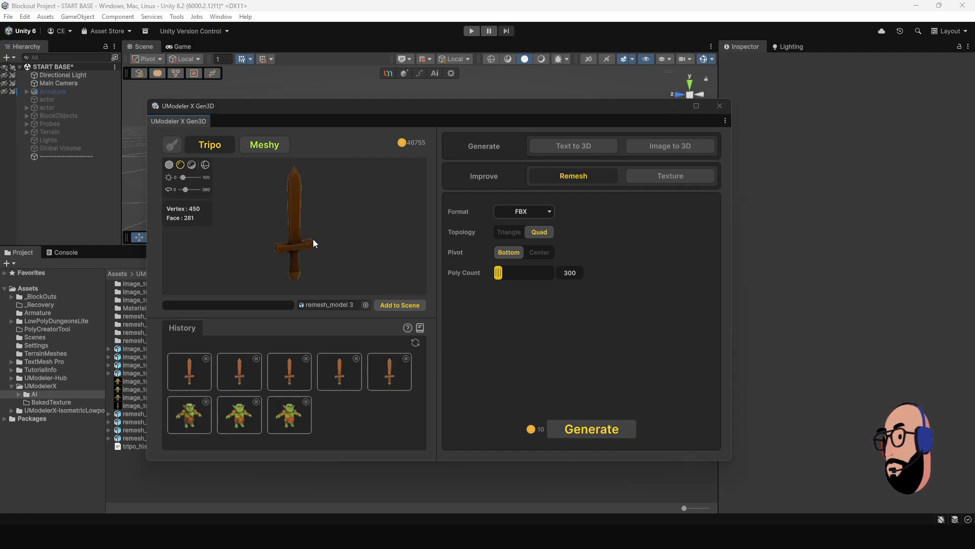
Show the wireframe on the quad-remeshed sword and inspect the edge flow along its blade.
{"action": "scroll", "coordinate": [313, 239], "scroll_direction": "up", "scroll_amount": 2}
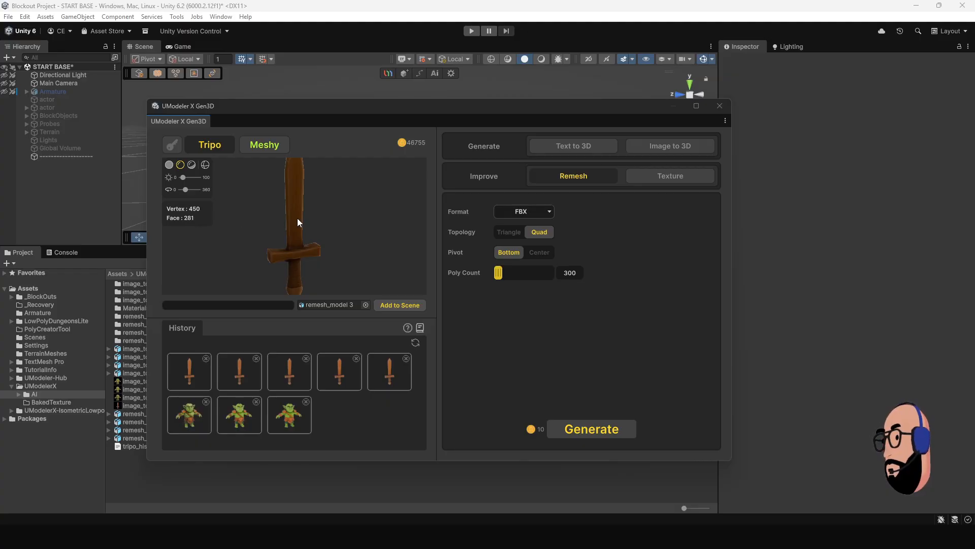
{"action": "mouse_move", "coordinate": [298, 219]}
{"action": "left_mouse_down"}
{"action": "mouse_move", "coordinate": [297, 247]}
{"action": "mouse_move", "coordinate": [416, 244]}
{"action": "mouse_move", "coordinate": [346, 220]}
{"action": "mouse_move", "coordinate": [298, 240]}
{"action": "mouse_move", "coordinate": [308, 243]}
{"action": "mouse_move", "coordinate": [295, 225]}
{"action": "left_mouse_up"}
{"action": "left_click", "coordinate": [205, 165]}
{"action": "scroll", "coordinate": [284, 238], "scroll_direction": "up", "scroll_amount": 10}
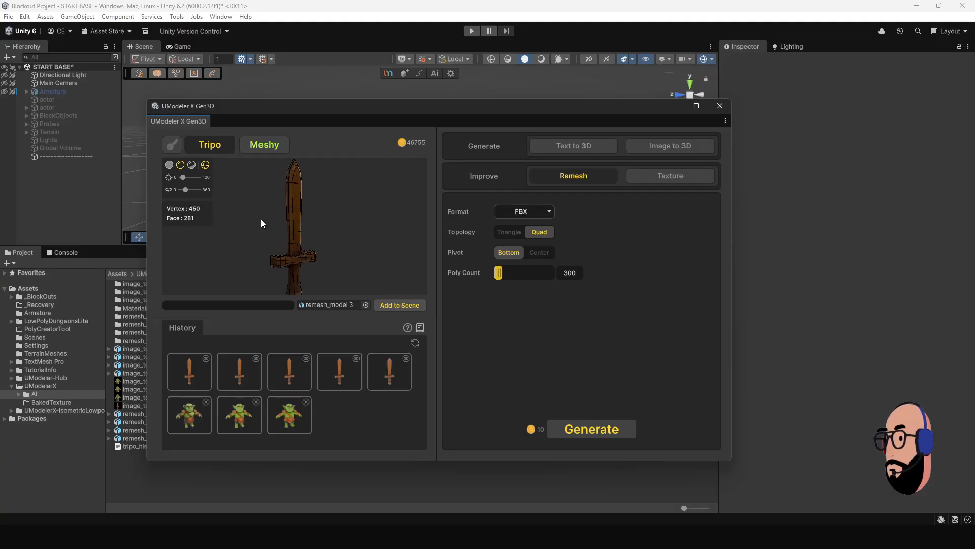
{"action": "left_click_drag", "start_coordinate": [392, 253], "coordinate": [262, 250]}
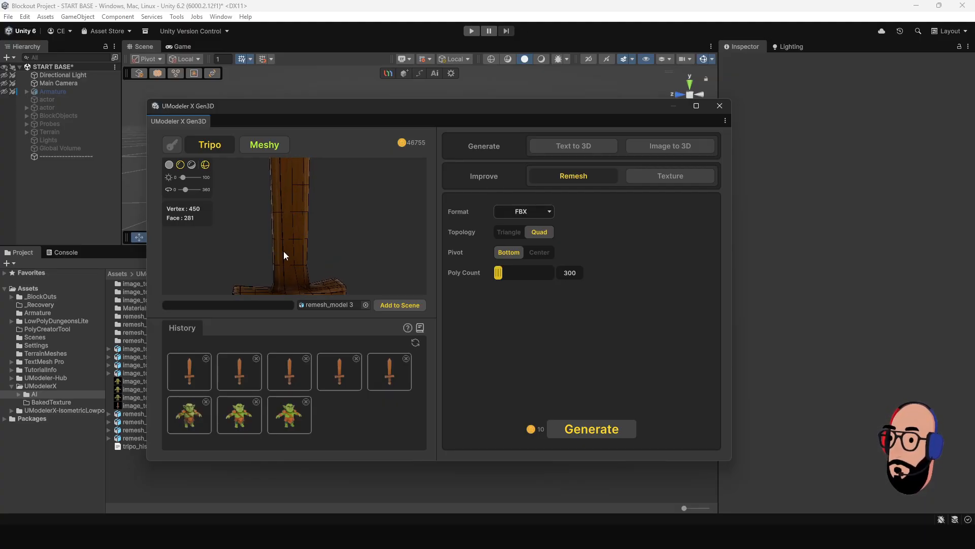
{"action": "scroll", "coordinate": [284, 251], "scroll_direction": "down", "scroll_amount": 10}
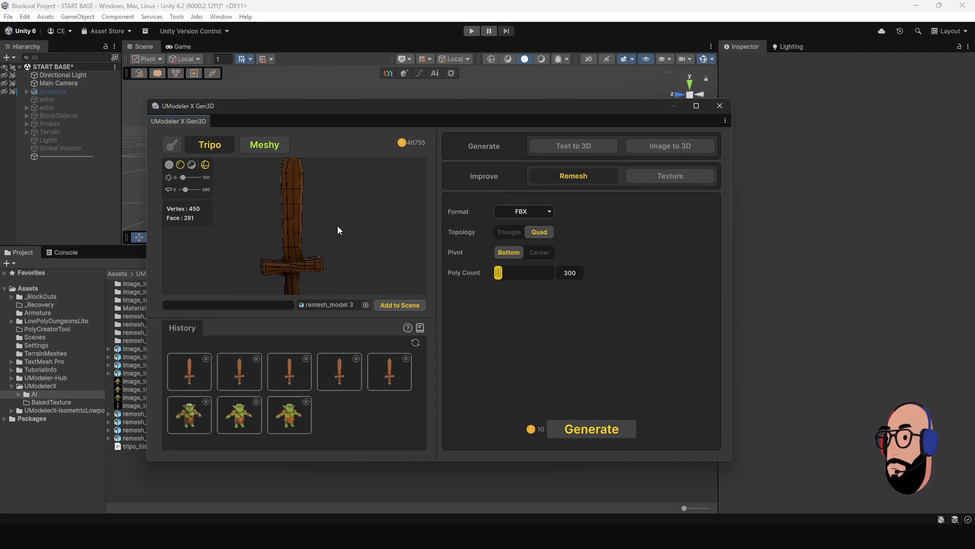
Examine the quad wireframe around the sword's crossguard and handle, and shift the Gen3D window slightly.
{"action": "left_click_drag", "start_coordinate": [318, 250], "coordinate": [316, 218]}
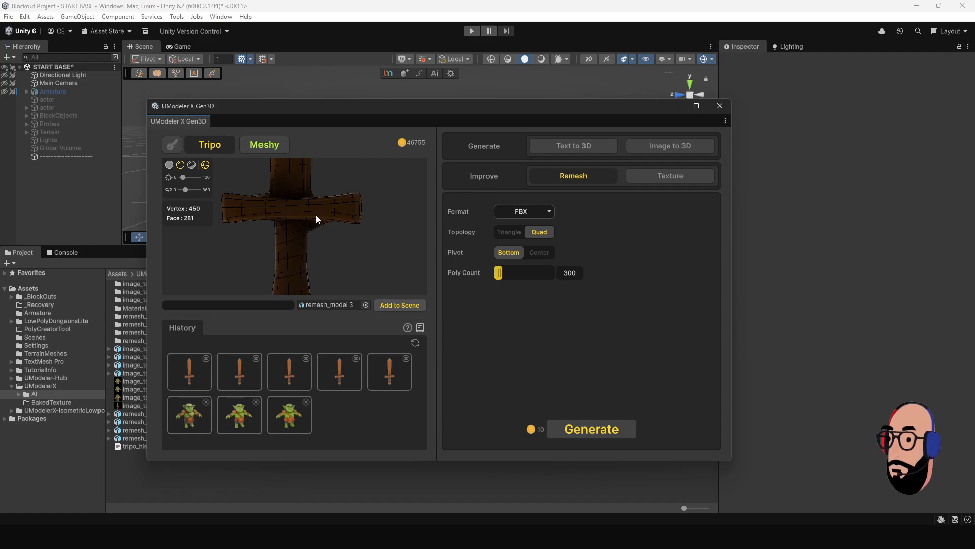
{"action": "left_click_drag", "start_coordinate": [317, 215], "coordinate": [303, 189]}
{"action": "scroll", "coordinate": [312, 242], "scroll_direction": "up", "scroll_amount": 3}
{"action": "mouse_move", "coordinate": [315, 239]}
{"action": "left_mouse_down"}
{"action": "mouse_move", "coordinate": [318, 251]}
{"action": "mouse_move", "coordinate": [281, 242]}
{"action": "mouse_move", "coordinate": [260, 249]}
{"action": "mouse_move", "coordinate": [277, 231]}
{"action": "mouse_move", "coordinate": [310, 231]}
{"action": "mouse_move", "coordinate": [296, 226]}
{"action": "mouse_move", "coordinate": [302, 218]}
{"action": "mouse_move", "coordinate": [314, 261]}
{"action": "mouse_move", "coordinate": [315, 232]}
{"action": "left_mouse_up"}
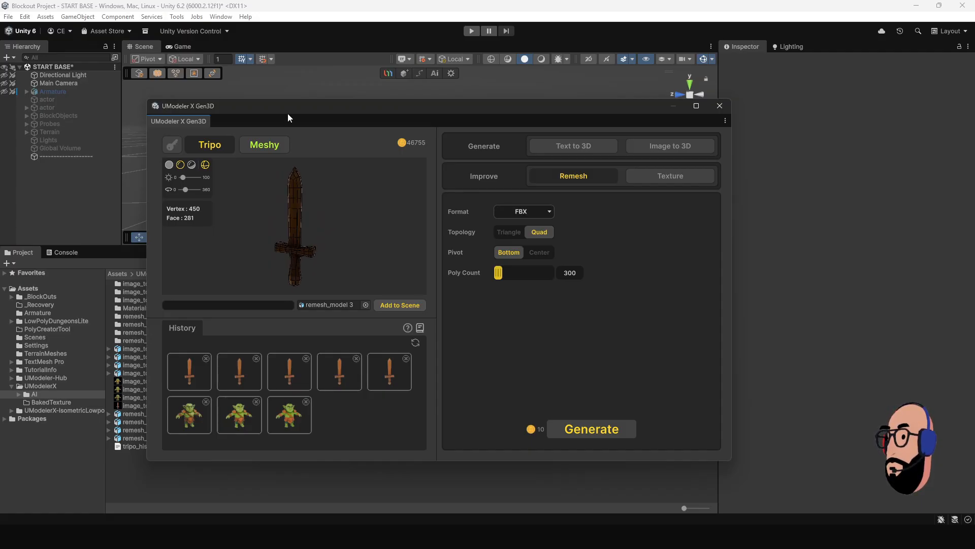
{"action": "mouse_move", "coordinate": [288, 113]}
{"action": "left_mouse_down"}
{"action": "mouse_move", "coordinate": [304, 134]}
{"action": "mouse_move", "coordinate": [290, 117]}
{"action": "left_mouse_up"}
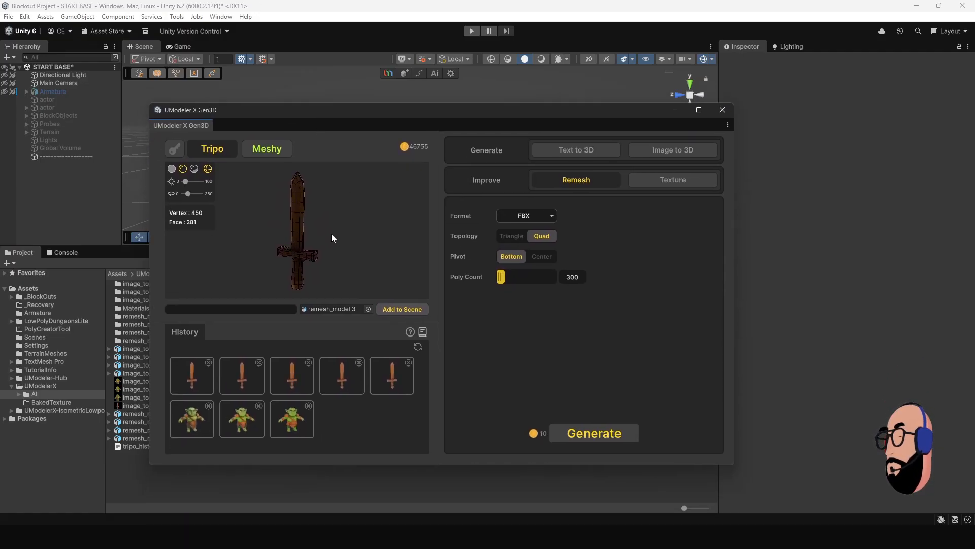
Add the quad-remeshed sword to the scene and enlarge the Scene view to frame it.
{"action": "left_click", "coordinate": [409, 309]}
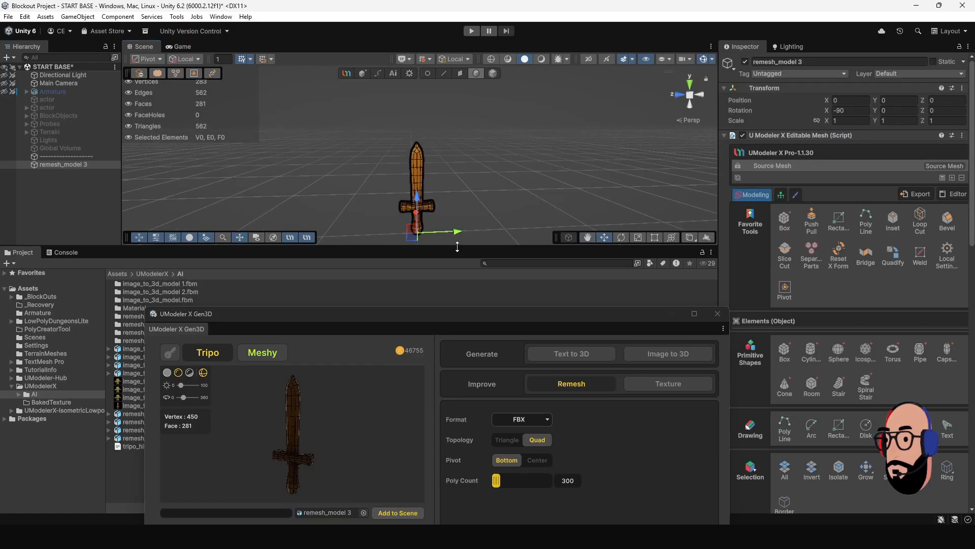
{"action": "left_click_drag", "start_coordinate": [457, 247], "coordinate": [0, 121]}
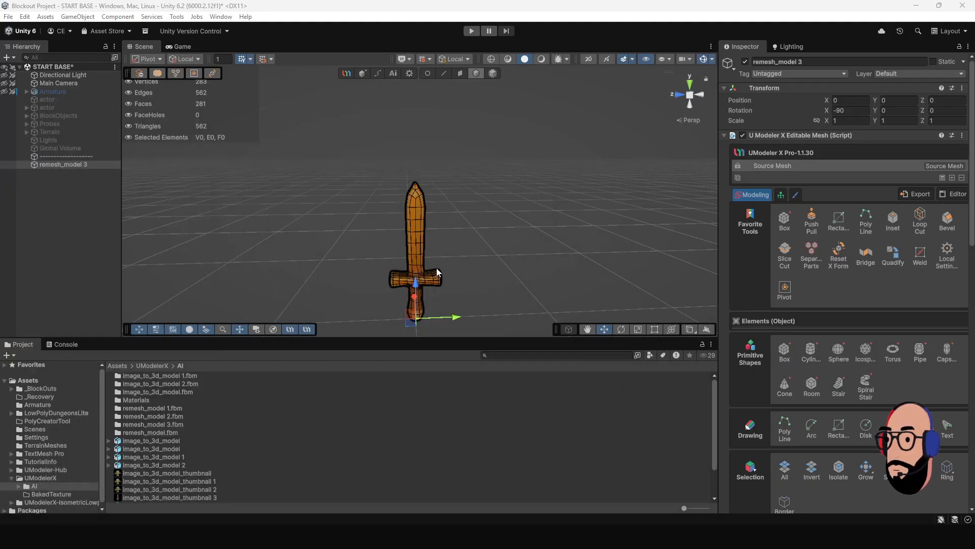
{"action": "middle_click_drag", "start_coordinate": [437, 269], "coordinate": [453, 232]}
{"action": "scroll", "coordinate": [413, 196], "scroll_direction": "up", "scroll_amount": 8}
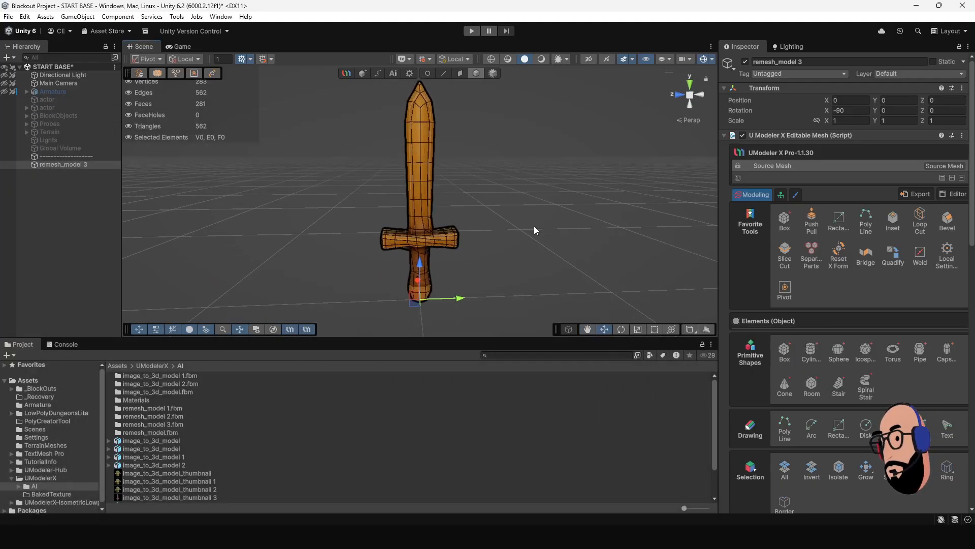
Inspect the sword in the scene, comparing its plain textured look with its quad wireframe from several angles.
{"action": "left_click", "coordinate": [523, 228]}
{"action": "scroll", "coordinate": [503, 221], "scroll_direction": "down", "scroll_amount": 3}
{"action": "left_click_drag", "start_coordinate": [494, 215], "coordinate": [415, 239], "text": "alt"}
{"action": "scroll", "coordinate": [445, 240], "scroll_direction": "down", "scroll_amount": 5}
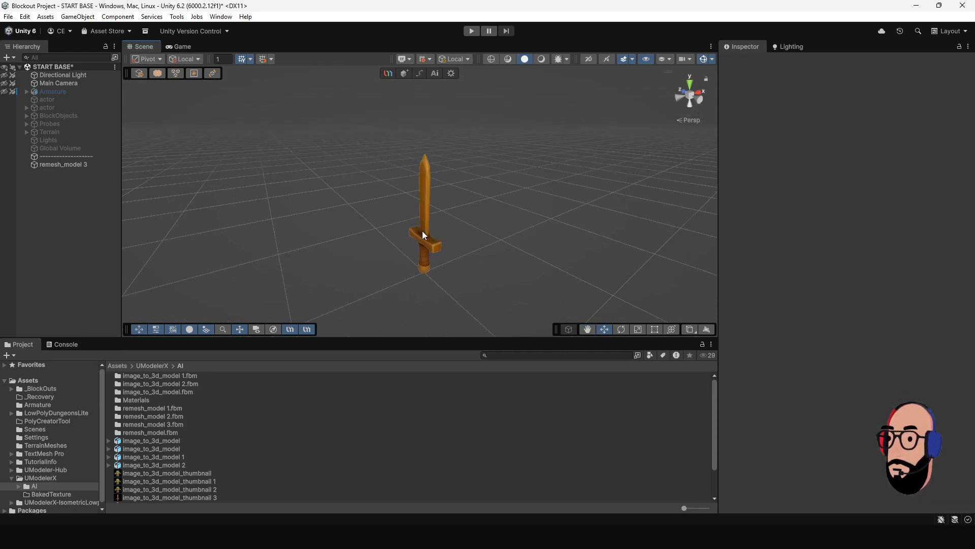
{"action": "left_click", "coordinate": [425, 235]}
{"action": "left_click", "coordinate": [370, 235]}
{"action": "left_click_drag", "start_coordinate": [401, 276], "coordinate": [440, 238], "text": "alt"}
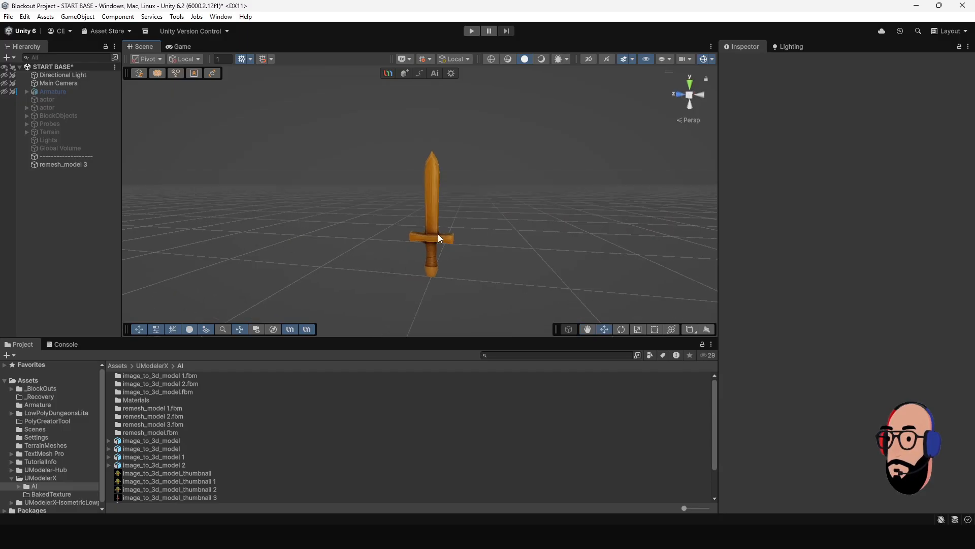
{"action": "left_click", "coordinate": [440, 238]}
{"action": "scroll", "coordinate": [442, 249], "scroll_direction": "up", "scroll_amount": 3}
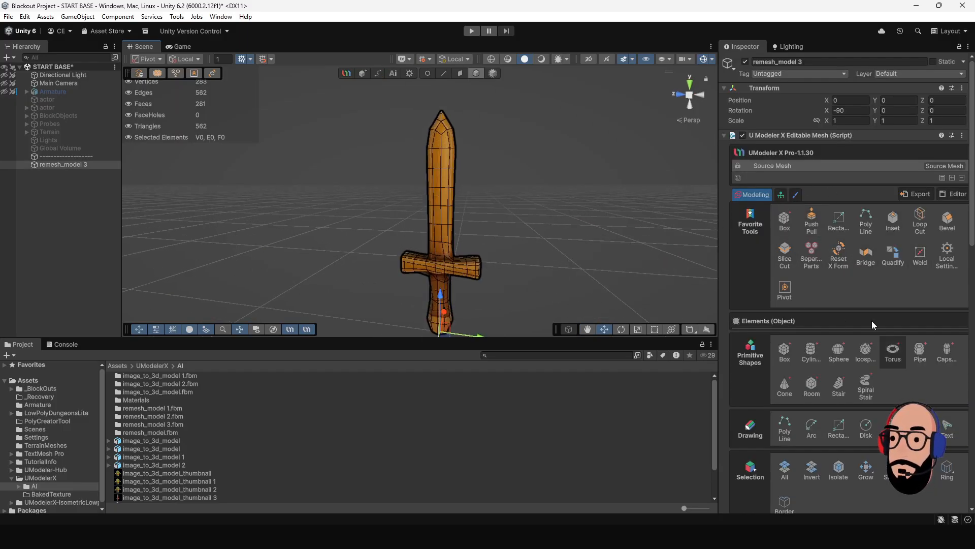
{"action": "left_click_drag", "start_coordinate": [499, 289], "coordinate": [447, 220], "text": "alt"}
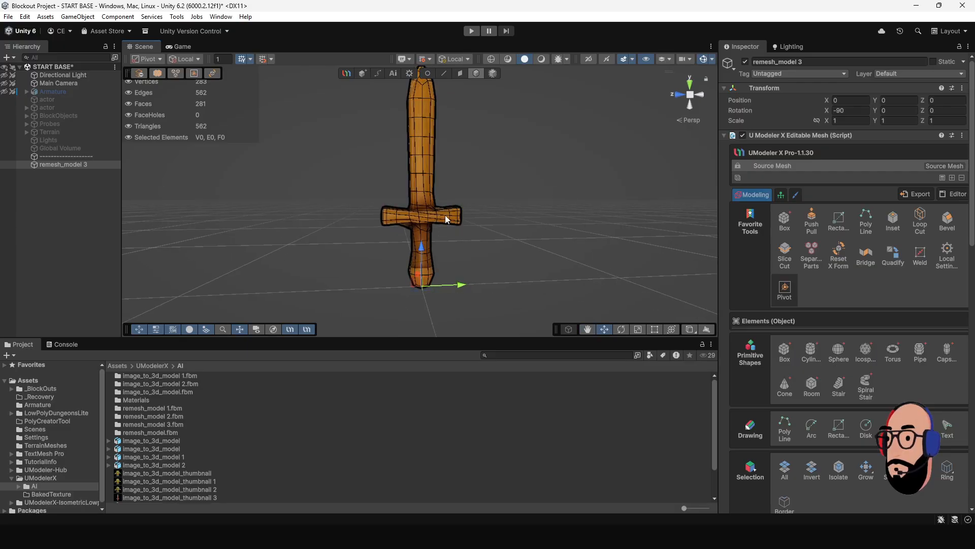
{"action": "middle_click_drag", "start_coordinate": [426, 218], "coordinate": [421, 245]}
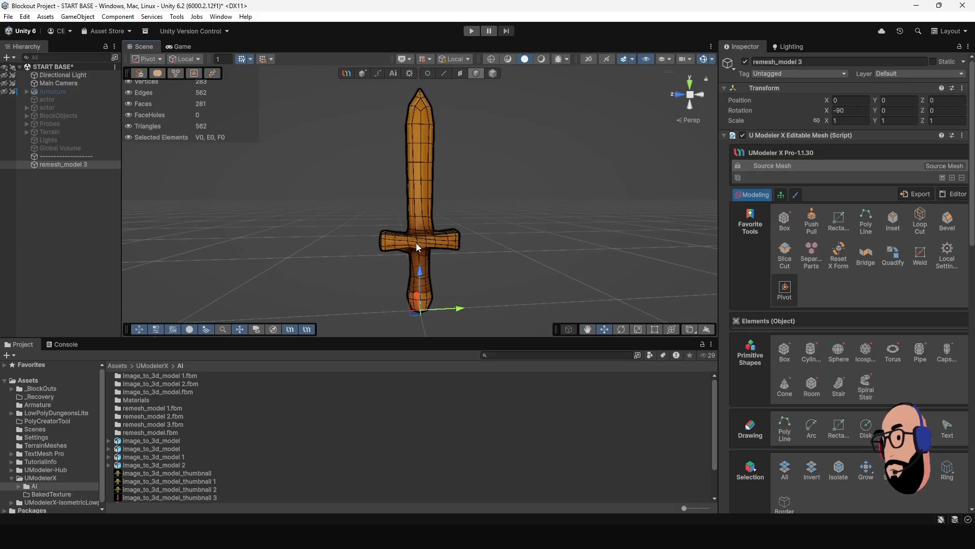
{"action": "left_click_drag", "start_coordinate": [422, 245], "coordinate": [461, 198], "text": "alt"}
Switch to vertex editing and move two vertices at the top of the handle about 0.022 toward the crossguard.
{"action": "left_click", "coordinate": [429, 74]}
{"action": "scroll", "coordinate": [417, 248], "scroll_direction": "up", "scroll_amount": 4}
{"action": "left_click_drag", "start_coordinate": [418, 248], "coordinate": [405, 222], "text": "alt"}
{"action": "left_click", "coordinate": [406, 277]}
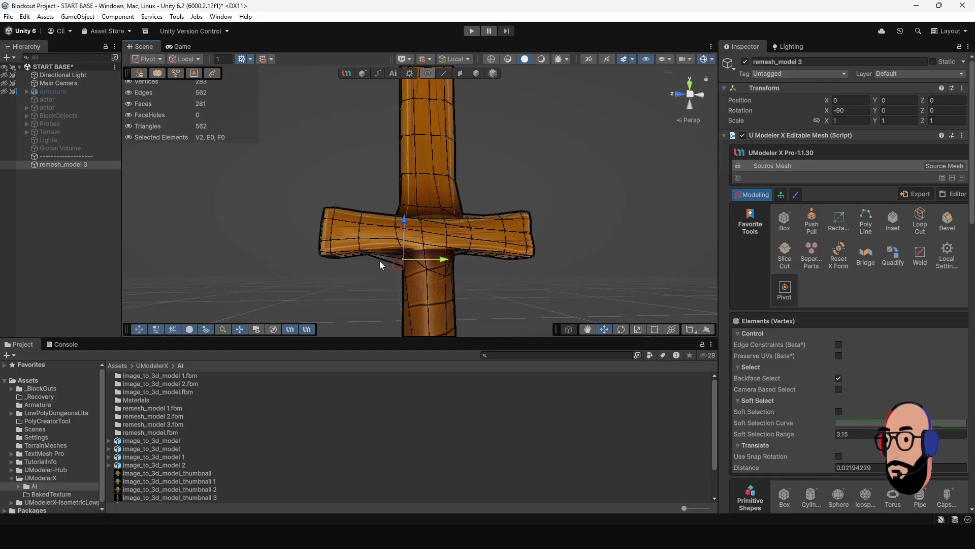
{"action": "left_click_drag", "start_coordinate": [381, 265], "coordinate": [526, 251], "text": "alt"}
{"action": "key", "text": "f"}
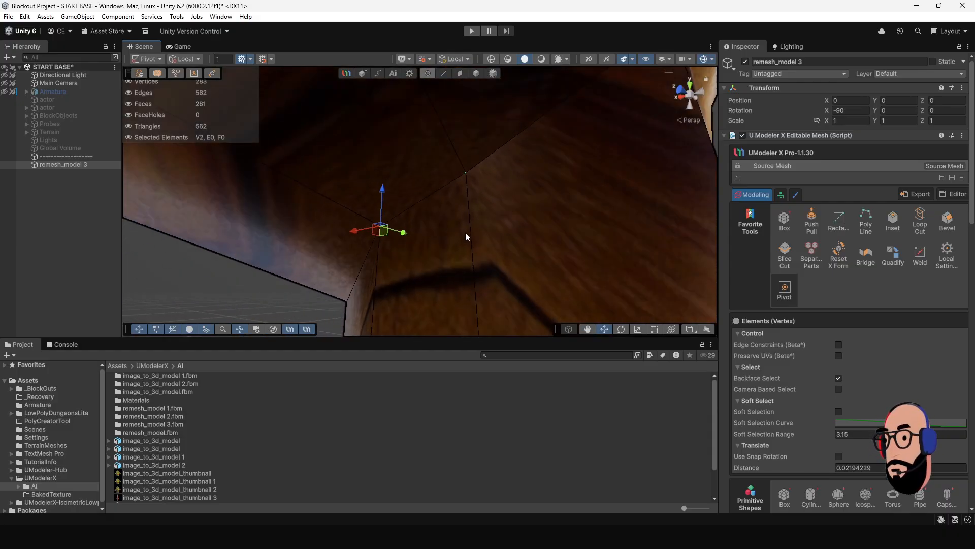
Move a single vertex on the opposite side of the handle, just below the crossguard, by about 0.01.
{"action": "left_click_drag", "start_coordinate": [429, 219], "coordinate": [645, 261], "text": "alt"}
{"action": "scroll", "coordinate": [559, 244], "scroll_direction": "down", "scroll_amount": 5}
{"action": "left_click_drag", "start_coordinate": [421, 212], "coordinate": [512, 203], "text": "alt"}
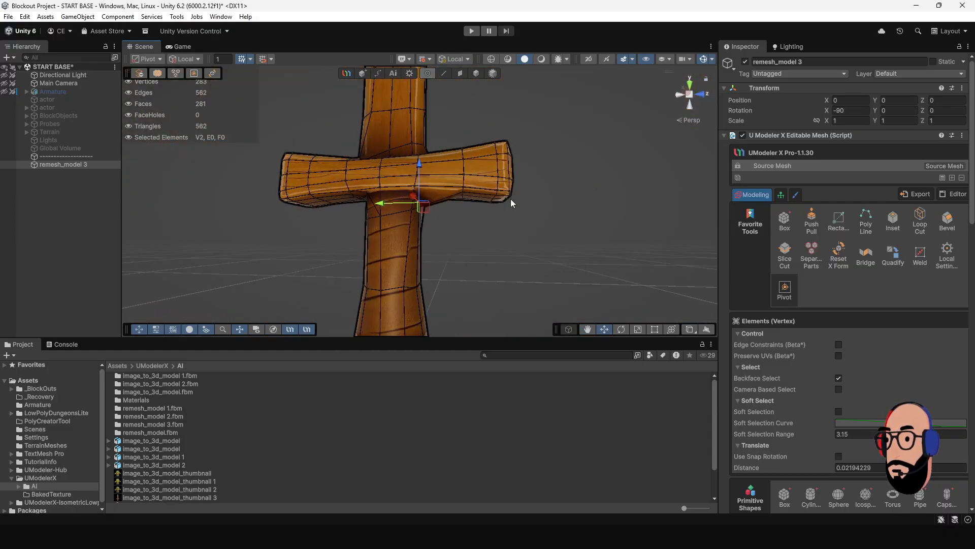
{"action": "scroll", "coordinate": [427, 213], "scroll_direction": "up", "scroll_amount": 3}
{"action": "scroll", "coordinate": [424, 213], "scroll_direction": "up", "scroll_amount": 4}
{"action": "mouse_move", "coordinate": [422, 212]}
{"action": "left_mouse_down", "text": "alt"}
{"action": "mouse_move", "coordinate": [439, 246]}
{"action": "mouse_move", "coordinate": [431, 201]}
{"action": "mouse_move", "coordinate": [424, 214]}
{"action": "left_mouse_up", "text": "alt"}
{"action": "left_click", "coordinate": [449, 224]}
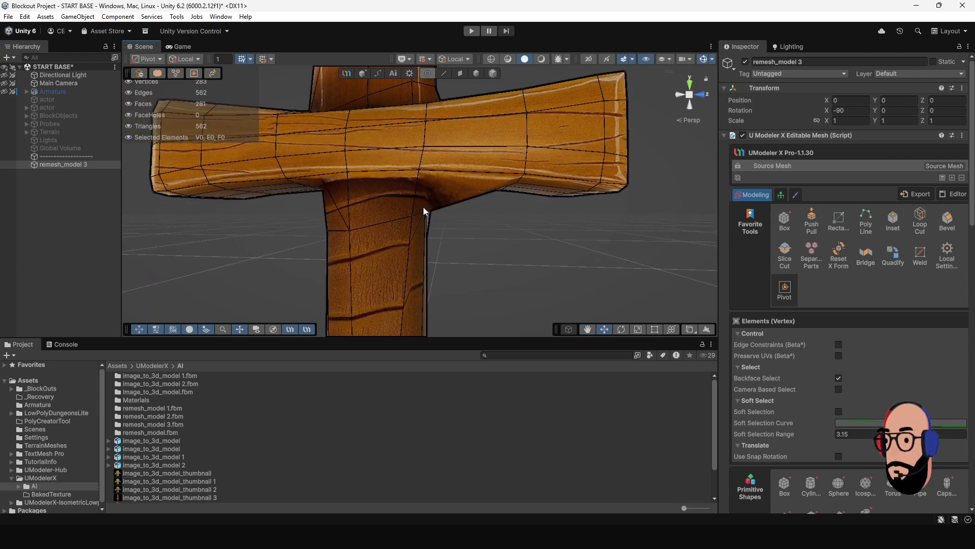
{"action": "left_click_drag", "start_coordinate": [419, 206], "coordinate": [416, 153], "text": "alt"}
{"action": "left_click", "coordinate": [392, 206]}
{"action": "left_click", "coordinate": [416, 196]}
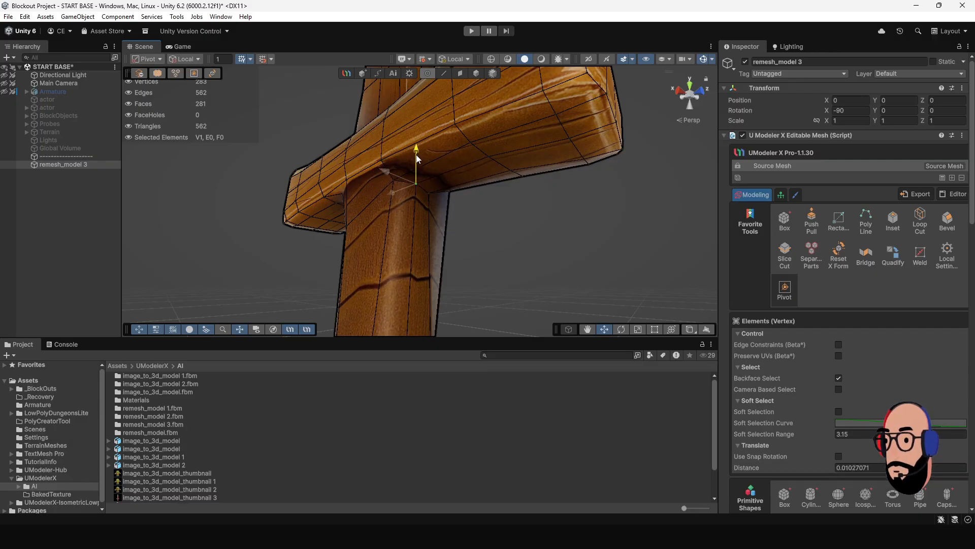
Examine the edited sword's wireframe around the crossguard, blade and handle.
{"action": "right_click_drag", "start_coordinate": [463, 180], "coordinate": [412, 173], "text": "alt"}
{"action": "left_click_drag", "start_coordinate": [466, 208], "coordinate": [414, 200], "text": "alt"}
{"action": "left_click_drag", "start_coordinate": [517, 235], "coordinate": [441, 280], "text": "alt"}
{"action": "middle_click_drag", "start_coordinate": [467, 201], "coordinate": [450, 274], "text": "alt"}
{"action": "left_click_drag", "start_coordinate": [440, 191], "coordinate": [432, 223], "text": "alt"}
{"action": "middle_click_drag", "start_coordinate": [438, 198], "coordinate": [444, 265]}
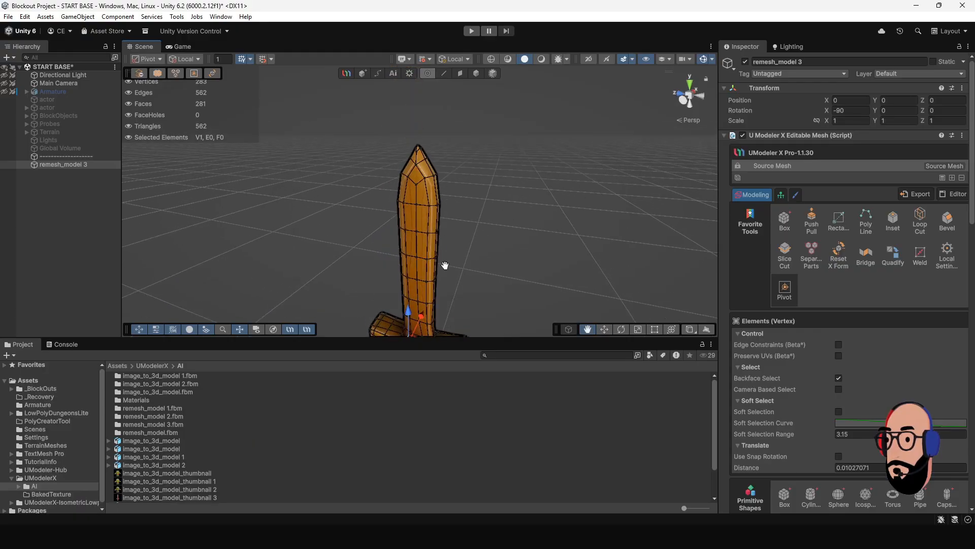
{"action": "left_click_drag", "start_coordinate": [472, 249], "coordinate": [410, 179], "text": "alt"}
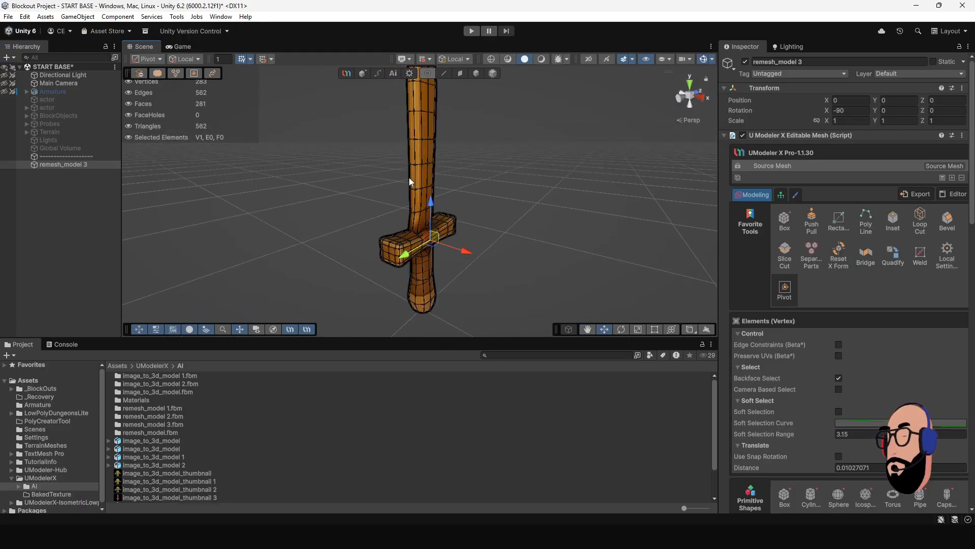
Return to object editing, deselect the sword and review its textured appearance from different angles and distances.
{"action": "left_click", "coordinate": [480, 73]}
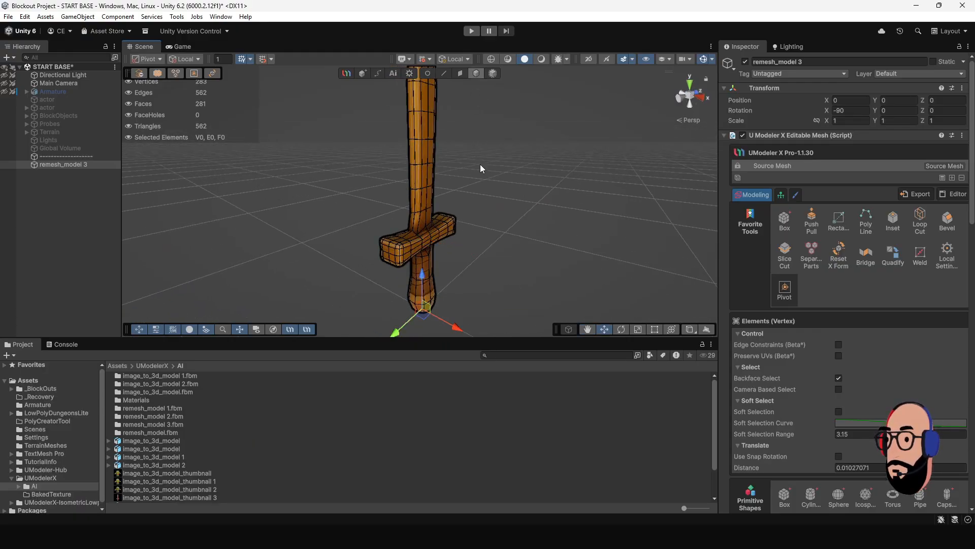
{"action": "left_click", "coordinate": [479, 164]}
{"action": "scroll", "coordinate": [444, 185], "scroll_direction": "down", "scroll_amount": 10}
{"action": "scroll", "coordinate": [435, 182], "scroll_direction": "down", "scroll_amount": 2}
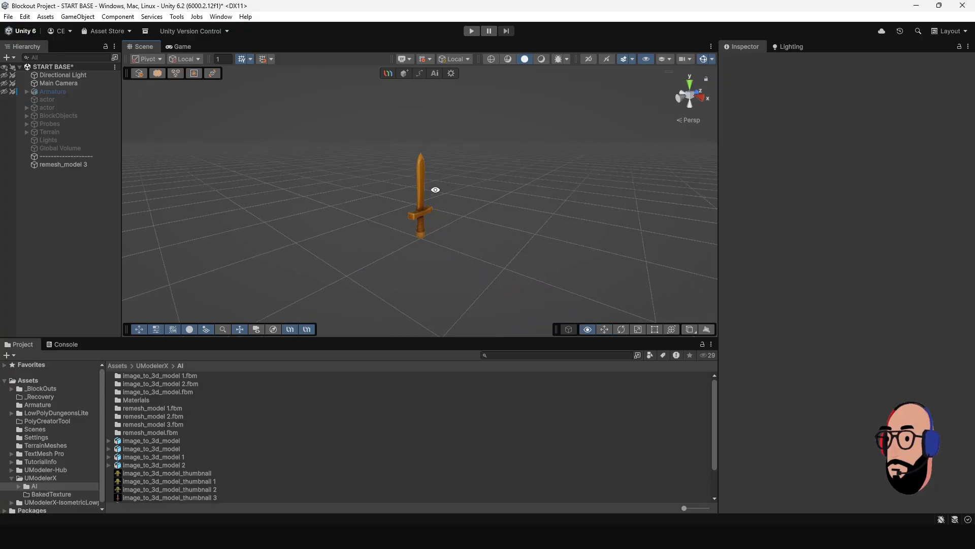
{"action": "left_click_drag", "start_coordinate": [435, 189], "coordinate": [409, 203], "text": "alt"}
{"action": "middle_click_drag", "start_coordinate": [410, 203], "coordinate": [407, 247]}
{"action": "left_click_drag", "start_coordinate": [432, 238], "coordinate": [374, 231], "text": "alt"}
{"action": "right_click_drag", "start_coordinate": [423, 248], "coordinate": [371, 193], "text": "alt"}
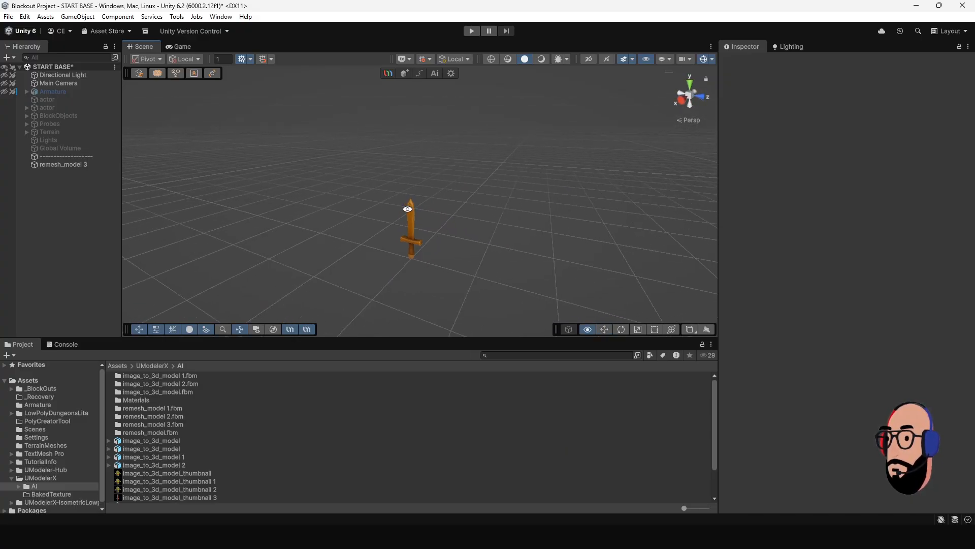
{"action": "mouse_move", "coordinate": [407, 210]}
{"action": "left_mouse_down", "text": "alt"}
{"action": "mouse_move", "coordinate": [378, 202]}
{"action": "mouse_move", "coordinate": [412, 226]}
{"action": "left_mouse_up", "text": "alt"}
{"action": "middle_click_drag", "start_coordinate": [423, 237], "coordinate": [428, 208]}
{"action": "left_click", "coordinate": [414, 202]}
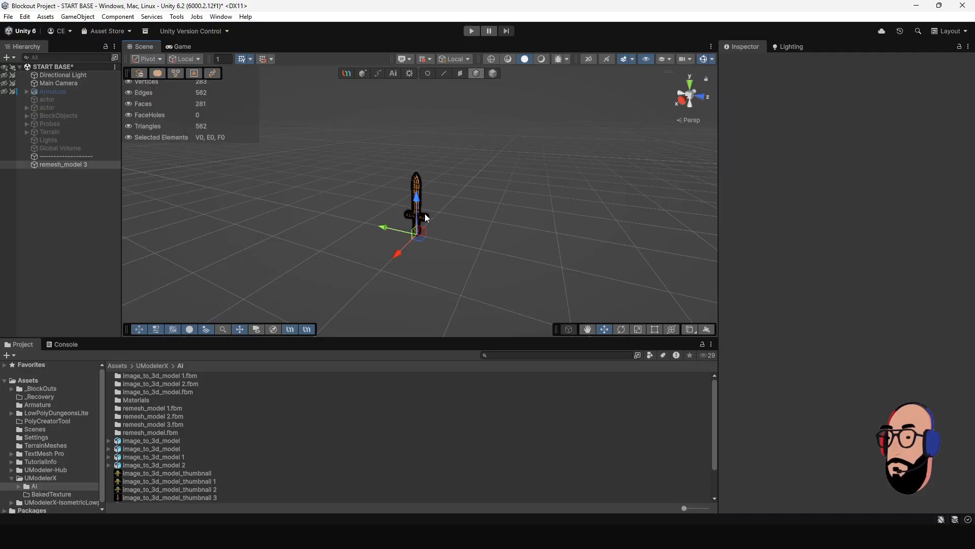
{"action": "left_click", "coordinate": [468, 228]}
{"action": "scroll", "coordinate": [416, 228], "scroll_direction": "up", "scroll_amount": 2}
{"action": "scroll", "coordinate": [419, 233], "scroll_direction": "up", "scroll_amount": 2}
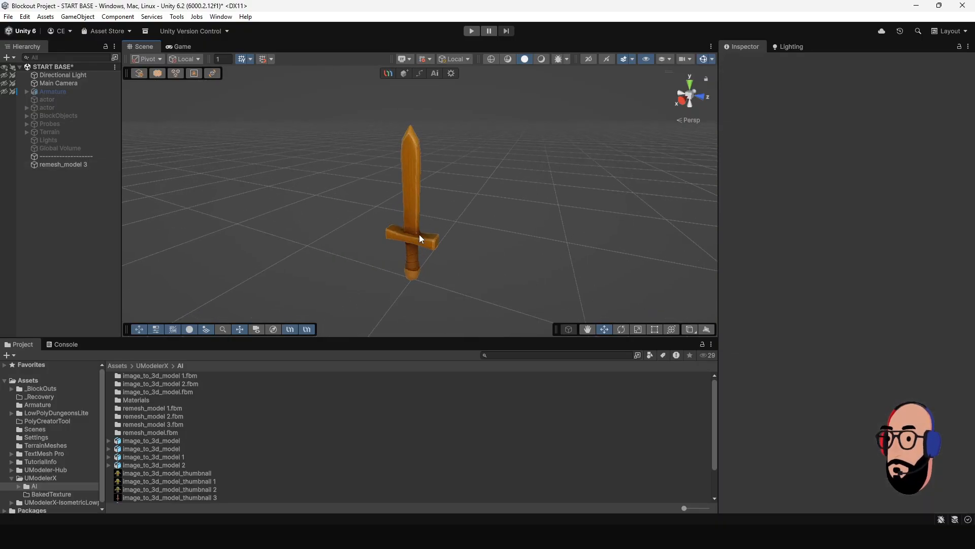
Select a ring of ten vertices on the sword's handle and move it about 0.074 down toward the pommel.
{"action": "left_click", "coordinate": [419, 234]}
{"action": "scroll", "coordinate": [447, 232], "scroll_direction": "up", "scroll_amount": 3}
{"action": "left_click_drag", "start_coordinate": [447, 232], "coordinate": [444, 255], "text": "alt"}
{"action": "middle_click_drag", "start_coordinate": [445, 256], "coordinate": [444, 195]}
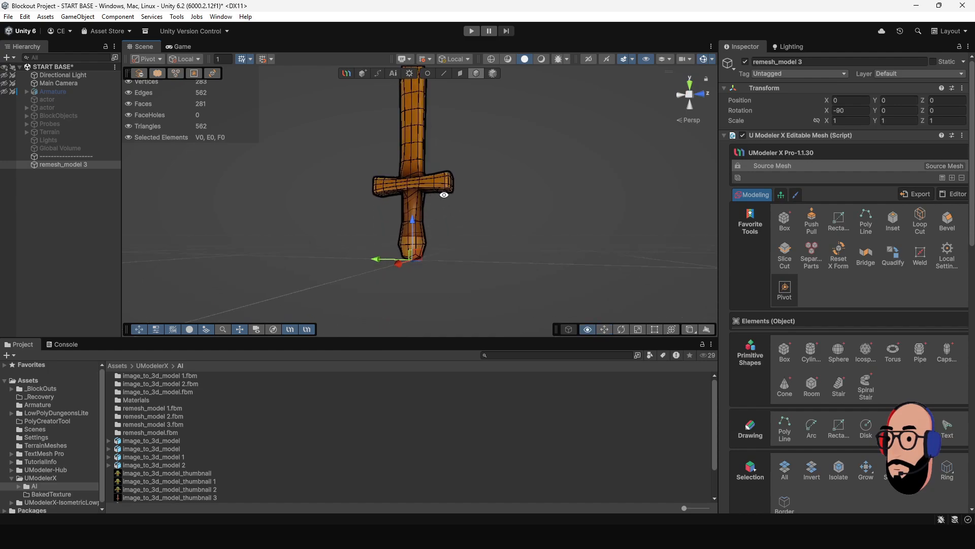
{"action": "left_click_drag", "start_coordinate": [444, 195], "coordinate": [489, 237], "text": "alt"}
{"action": "scroll", "coordinate": [410, 215], "scroll_direction": "up", "scroll_amount": 2}
{"action": "left_click", "coordinate": [428, 72]}
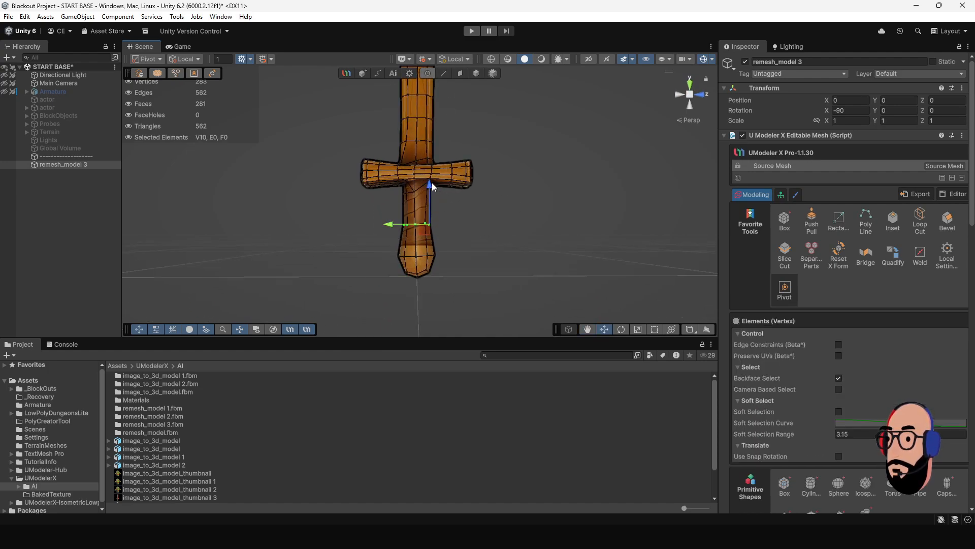
{"action": "left_click_drag", "start_coordinate": [432, 182], "coordinate": [428, 205]}
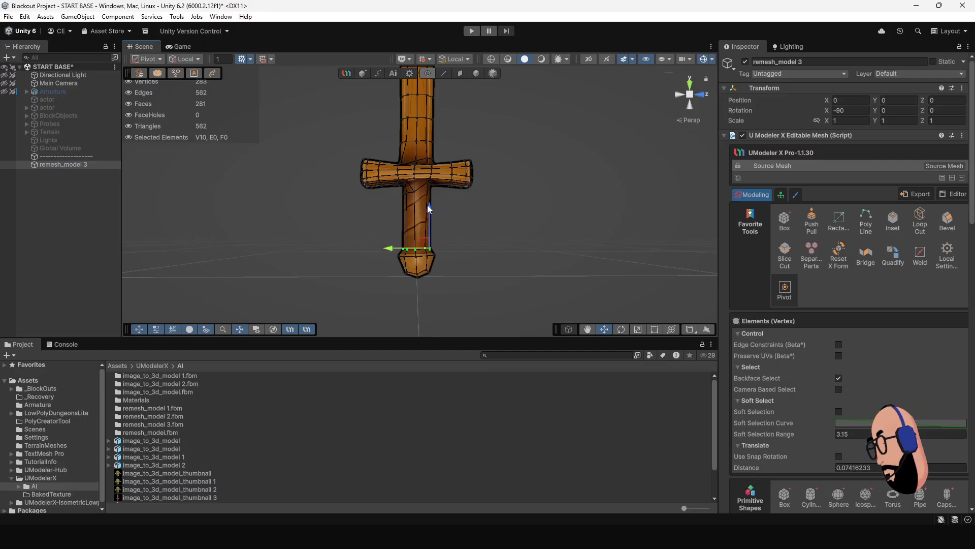
Set the gizmo's handle position to Center for the selected ring of handle vertices.
{"action": "left_click", "coordinate": [147, 63]}
{"action": "left_click", "coordinate": [155, 73]}
{"action": "left_click_drag", "start_coordinate": [447, 216], "coordinate": [308, 229], "text": "alt"}
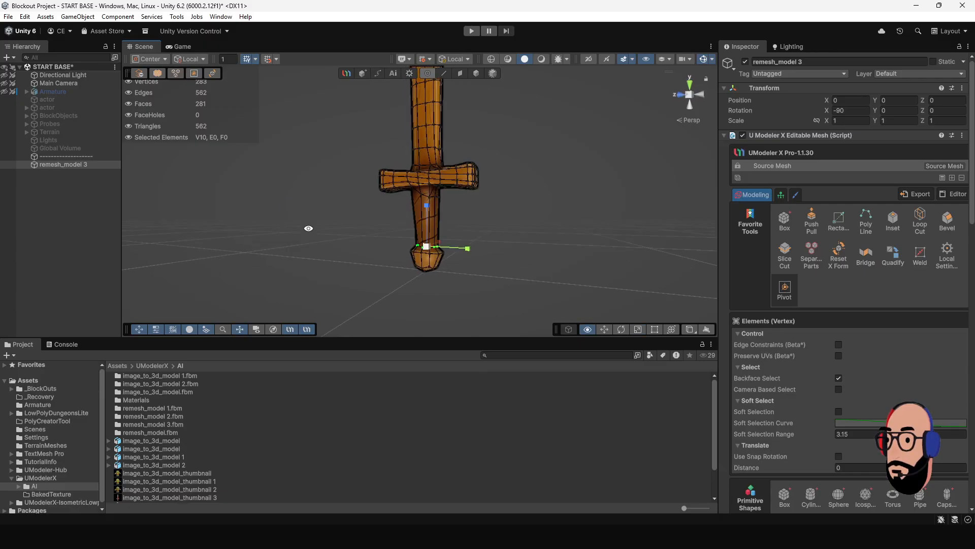
Select one vertex where the handle meets the crossguard and shift it about 0.012.
{"action": "scroll", "coordinate": [420, 181], "scroll_direction": "up", "scroll_amount": 5}
{"action": "left_click", "coordinate": [394, 157]}
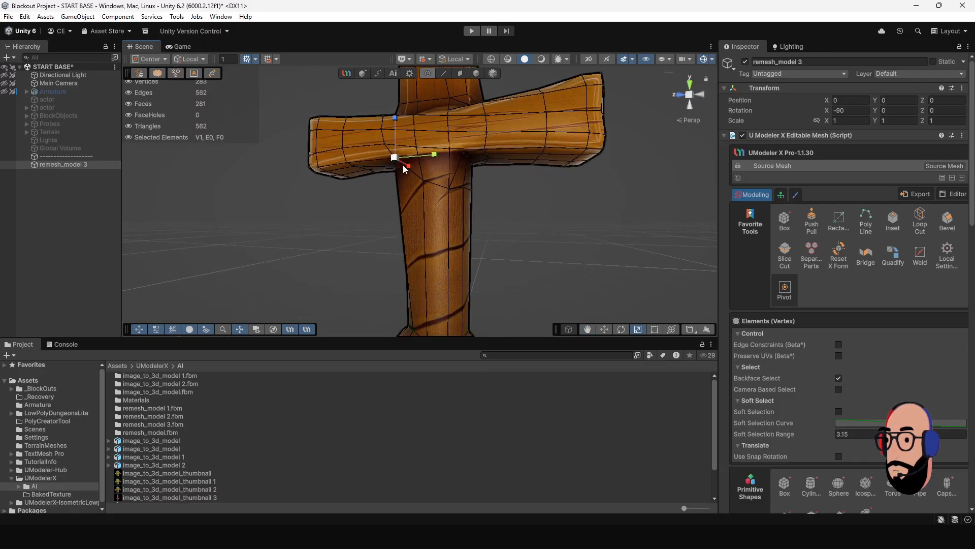
{"action": "left_click_drag", "start_coordinate": [429, 160], "coordinate": [446, 160]}
{"action": "scroll", "coordinate": [498, 217], "scroll_direction": "down", "scroll_amount": 5}
{"action": "left_click_drag", "start_coordinate": [498, 218], "coordinate": [392, 183], "text": "alt"}
{"action": "scroll", "coordinate": [425, 242], "scroll_direction": "up", "scroll_amount": 4}
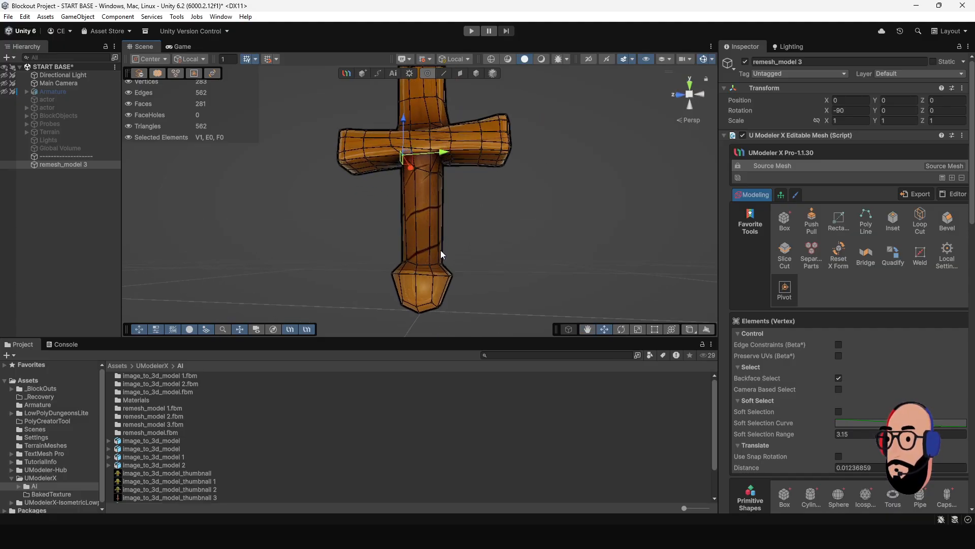
Select the ring of ten vertices above the pommel and flatten it along the handle's length with the Scale tool.
{"action": "left_click_drag", "start_coordinate": [441, 250], "coordinate": [439, 271], "text": "alt"}
{"action": "left_click_drag", "start_coordinate": [385, 253], "coordinate": [462, 268]}
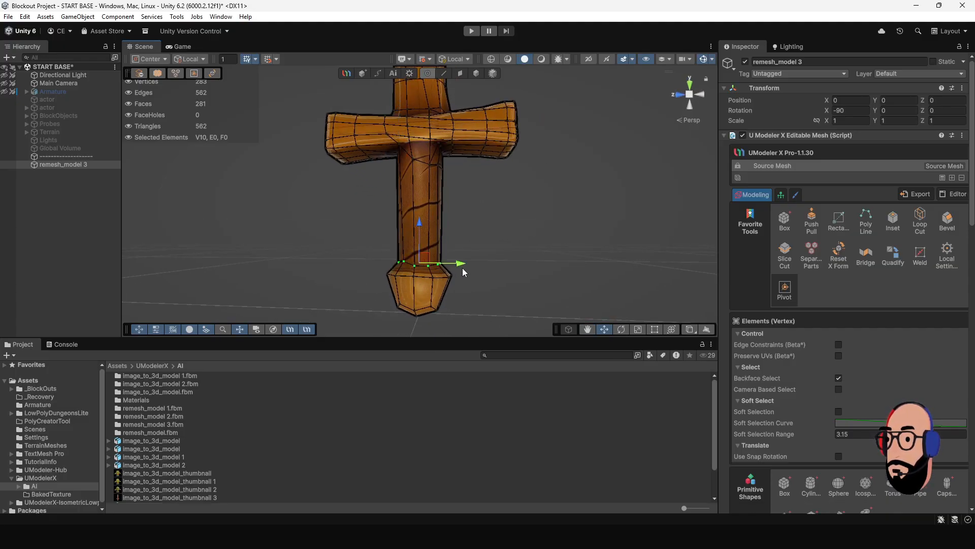
{"action": "left_click_drag", "start_coordinate": [333, 249], "coordinate": [477, 247], "text": "alt"}
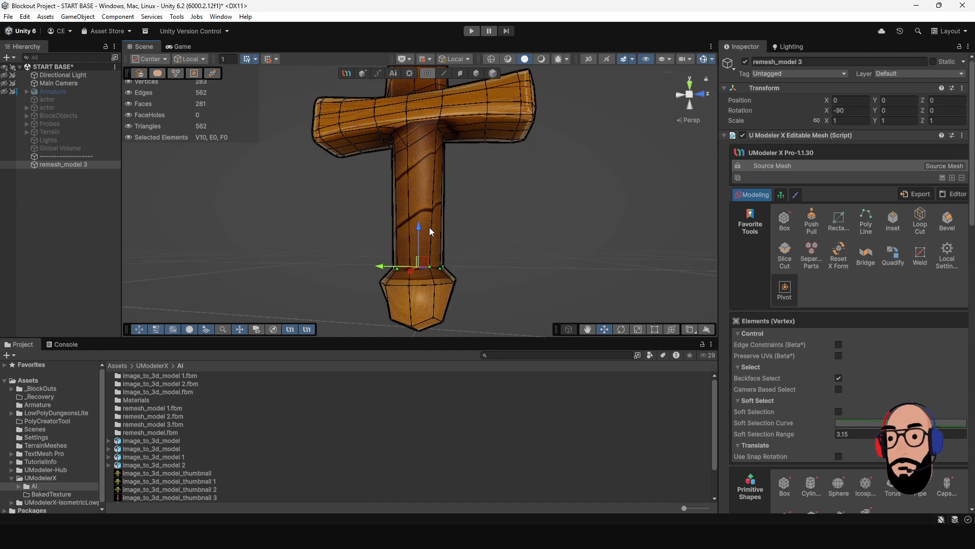
{"action": "key", "text": "r"}
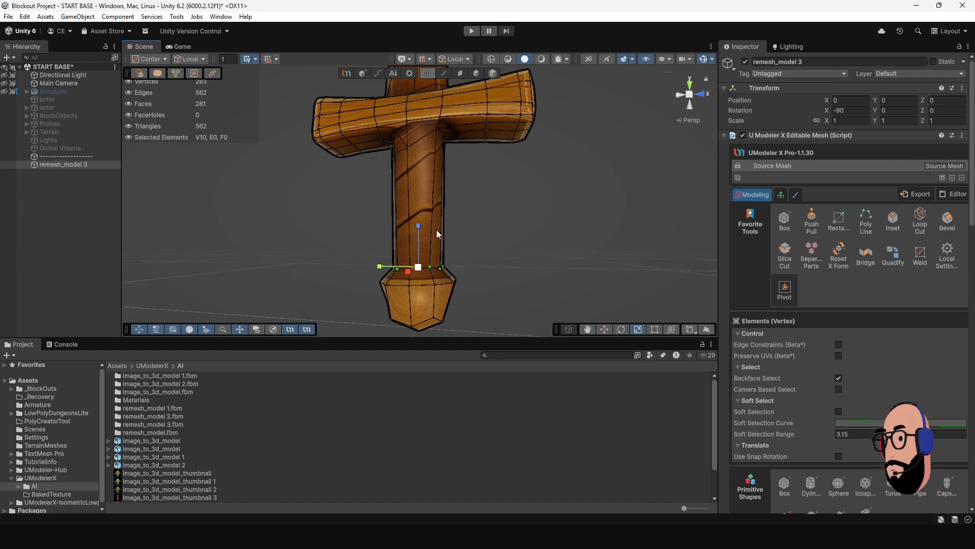
{"action": "left_click_drag", "start_coordinate": [420, 241], "coordinate": [420, 272]}
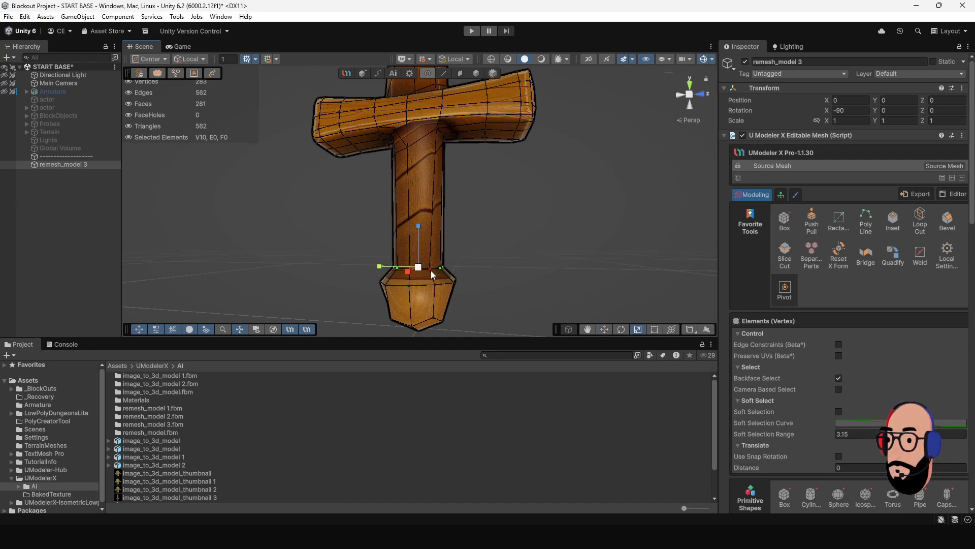
{"action": "middle_click_drag", "start_coordinate": [433, 282], "coordinate": [425, 200]}
{"action": "mouse_move", "coordinate": [425, 200]}
{"action": "left_mouse_down", "text": "alt"}
{"action": "mouse_move", "coordinate": [593, 208]}
{"action": "mouse_move", "coordinate": [425, 214]}
{"action": "left_mouse_up", "text": "alt"}
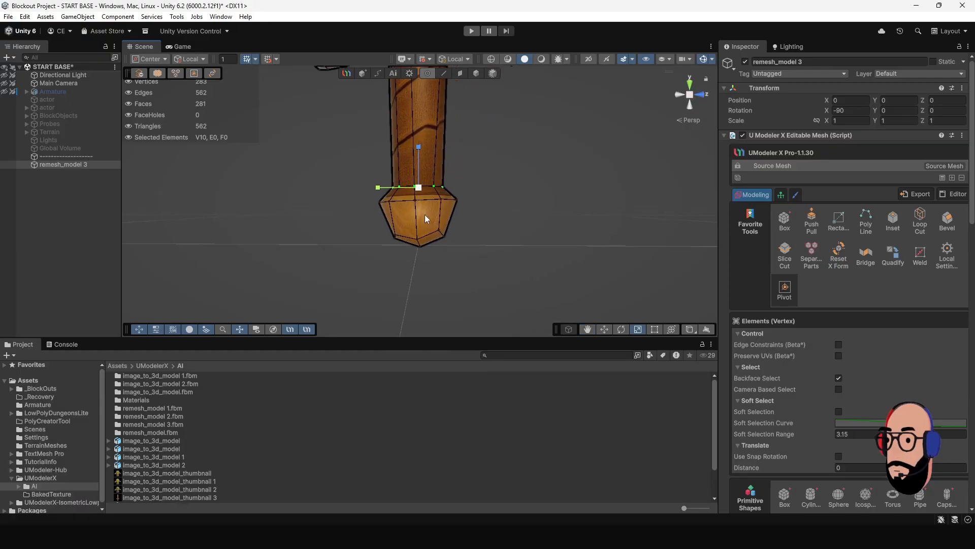
Select five vertices around the handle below the crossguard and move them up about 0.032 toward it.
{"action": "left_click_drag", "start_coordinate": [367, 194], "coordinate": [425, 153]}
{"action": "middle_click_drag", "start_coordinate": [426, 148], "coordinate": [412, 233]}
{"action": "scroll", "coordinate": [406, 223], "scroll_direction": "down", "scroll_amount": 3}
{"action": "left_click_drag", "start_coordinate": [401, 203], "coordinate": [373, 186], "text": "alt"}
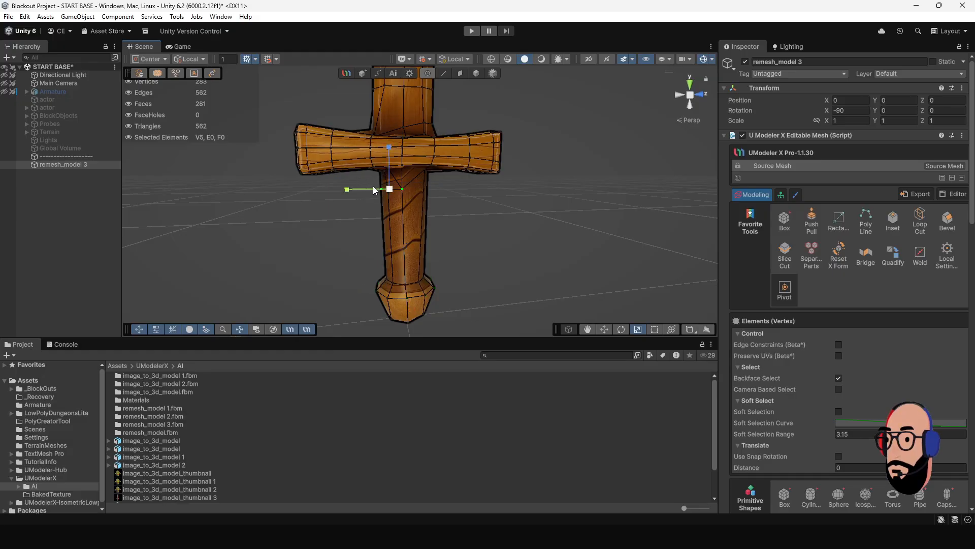
{"action": "left_click_drag", "start_coordinate": [390, 150], "coordinate": [446, 130]}
Move one vertex at the junction of blade and crossguard about 0.02 and check the whole sword's shape.
{"action": "scroll", "coordinate": [435, 133], "scroll_direction": "down", "scroll_amount": 3}
{"action": "middle_click_drag", "start_coordinate": [441, 130], "coordinate": [444, 207]}
{"action": "scroll", "coordinate": [384, 223], "scroll_direction": "up", "scroll_amount": 3}
{"action": "left_click_drag", "start_coordinate": [384, 222], "coordinate": [477, 263], "text": "alt"}
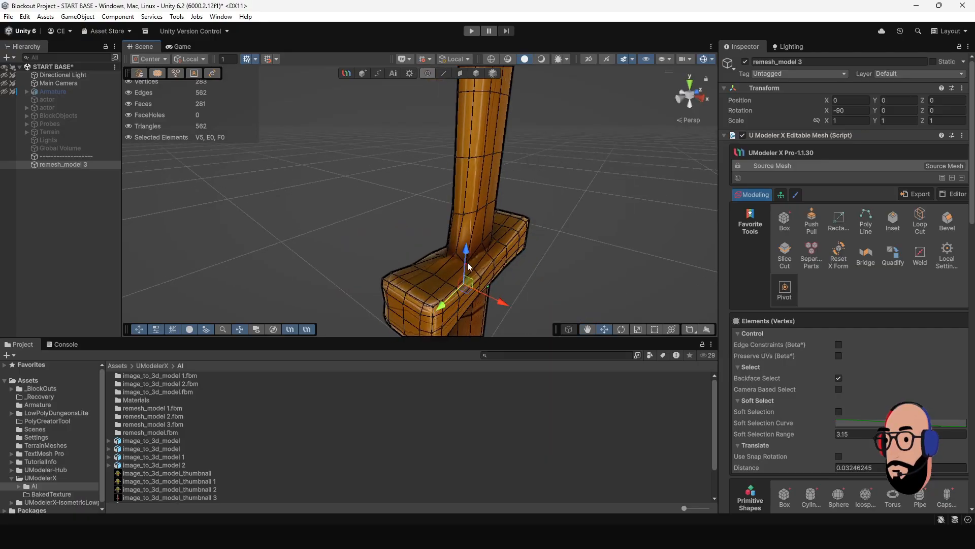
{"action": "left_click", "coordinate": [456, 255]}
{"action": "left_click_drag", "start_coordinate": [455, 221], "coordinate": [459, 232]}
{"action": "scroll", "coordinate": [523, 247], "scroll_direction": "down", "scroll_amount": 5}
{"action": "left_click_drag", "start_coordinate": [516, 244], "coordinate": [459, 196], "text": "alt"}
{"action": "middle_click_drag", "start_coordinate": [459, 196], "coordinate": [448, 259]}
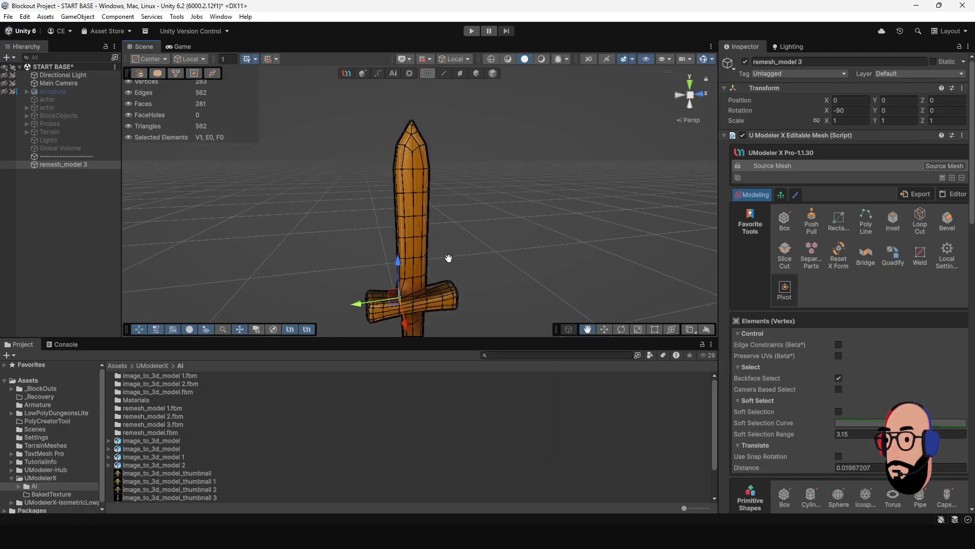
{"action": "left_click_drag", "start_coordinate": [448, 259], "coordinate": [428, 257], "text": "alt"}
{"action": "middle_click_drag", "start_coordinate": [429, 257], "coordinate": [458, 207]}
{"action": "scroll", "coordinate": [458, 206], "scroll_direction": "down", "scroll_amount": 3}
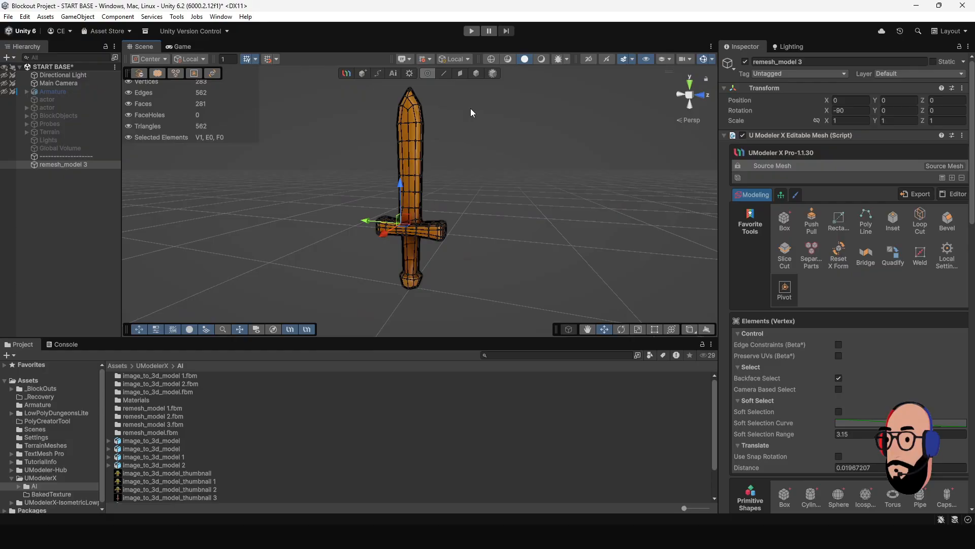
Leave vertex editing for object mode, deselect the sword and review its textured shape from another angle.
{"action": "left_click", "coordinate": [476, 76]}
{"action": "left_click", "coordinate": [489, 182]}
{"action": "scroll", "coordinate": [477, 206], "scroll_direction": "down", "scroll_amount": 8}
{"action": "scroll", "coordinate": [441, 198], "scroll_direction": "up", "scroll_amount": 2}
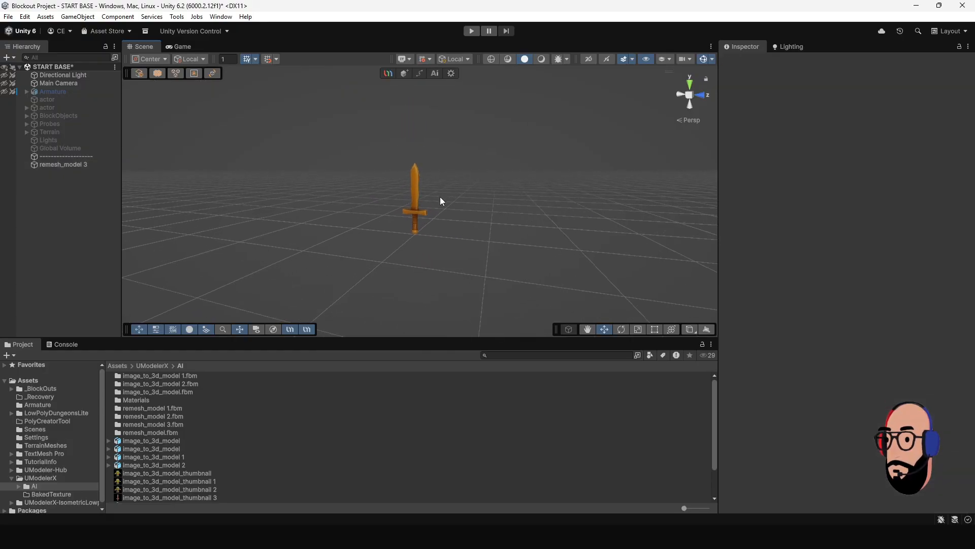
{"action": "scroll", "coordinate": [441, 202], "scroll_direction": "up", "scroll_amount": 3}
{"action": "left_click_drag", "start_coordinate": [432, 212], "coordinate": [602, 207], "text": "alt"}
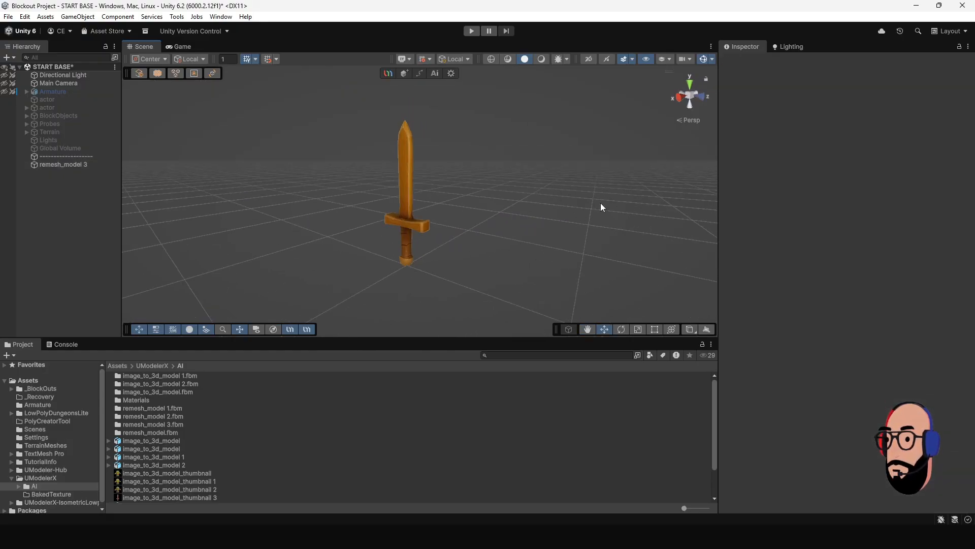
{"action": "scroll", "coordinate": [404, 157], "scroll_direction": "up", "scroll_amount": 4}
Switch the sword to UModeler X's 3D painting mode and select its tripo_mat_173b394d material.
{"action": "left_click", "coordinate": [406, 163]}
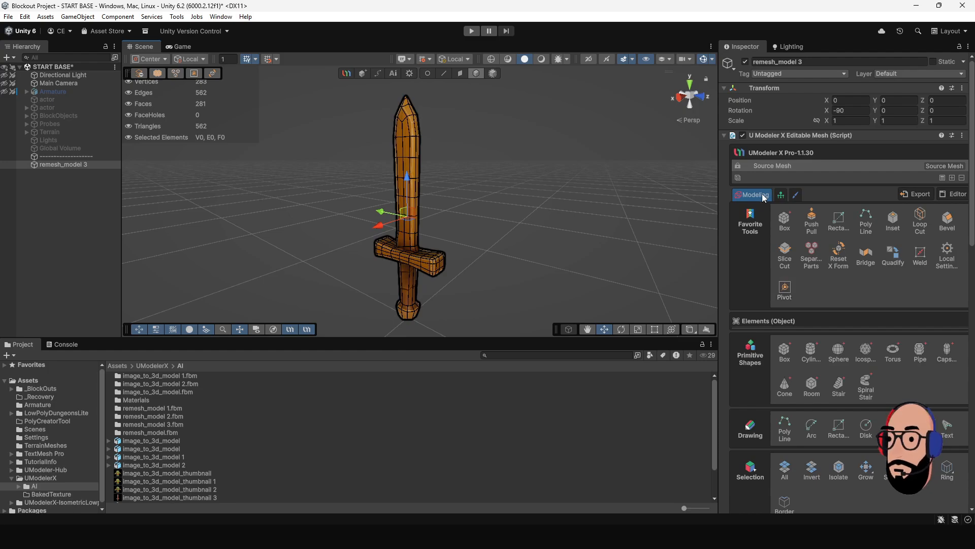
{"action": "left_click", "coordinate": [798, 196]}
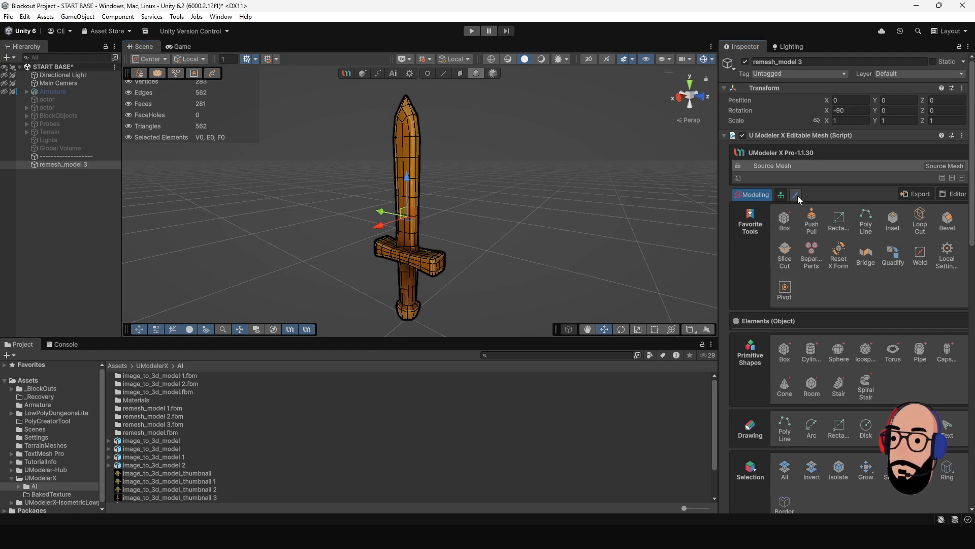
{"action": "left_click", "coordinate": [797, 196]}
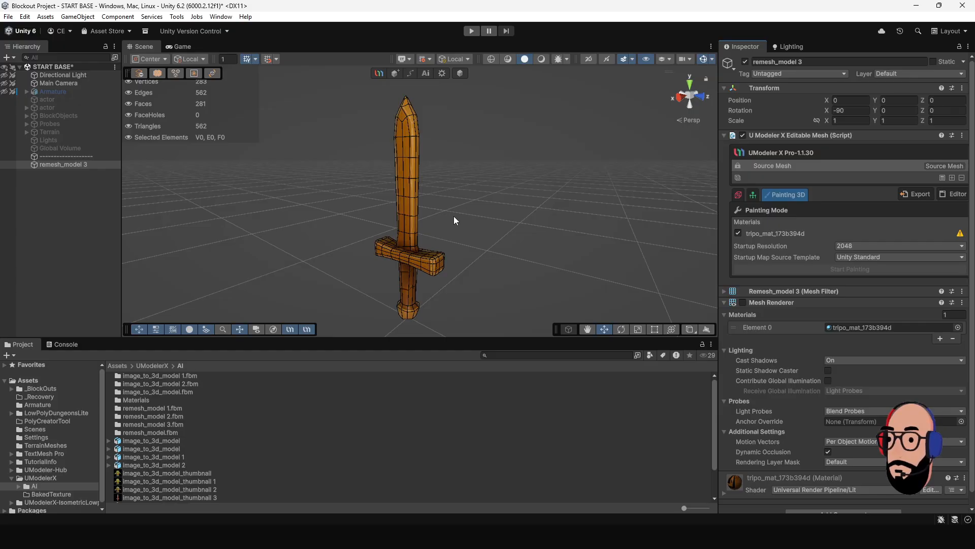
{"action": "scroll", "coordinate": [430, 205], "scroll_direction": "down", "scroll_amount": 3}
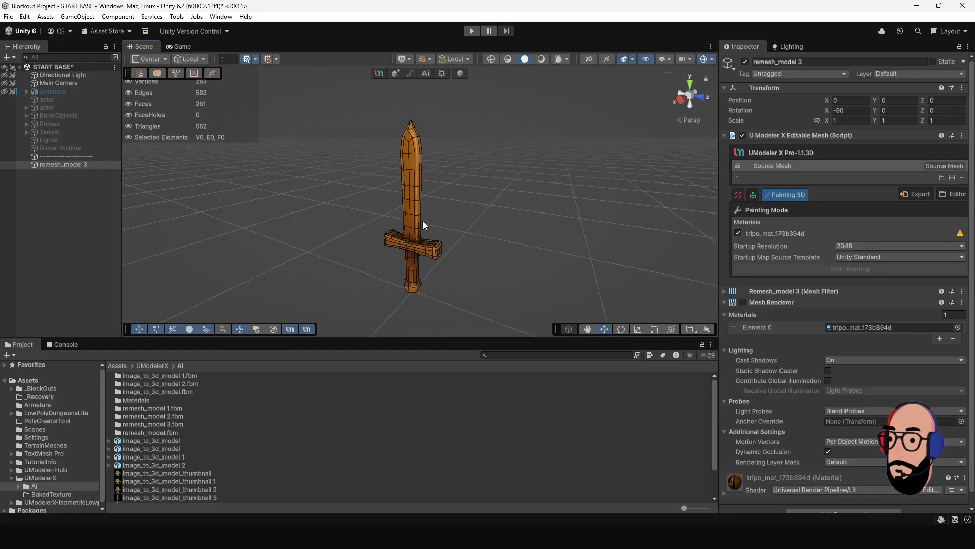
{"action": "scroll", "coordinate": [414, 198], "scroll_direction": "up", "scroll_amount": 2}
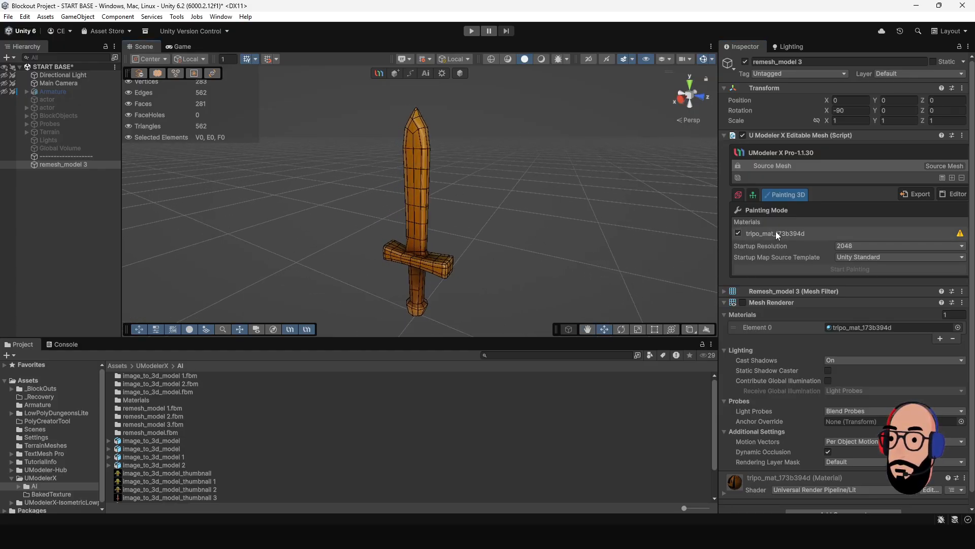
{"action": "left_click", "coordinate": [806, 232]}
{"action": "scroll", "coordinate": [390, 200], "scroll_direction": "up", "scroll_amount": 2}
{"action": "scroll", "coordinate": [392, 200], "scroll_direction": "up", "scroll_amount": 1}
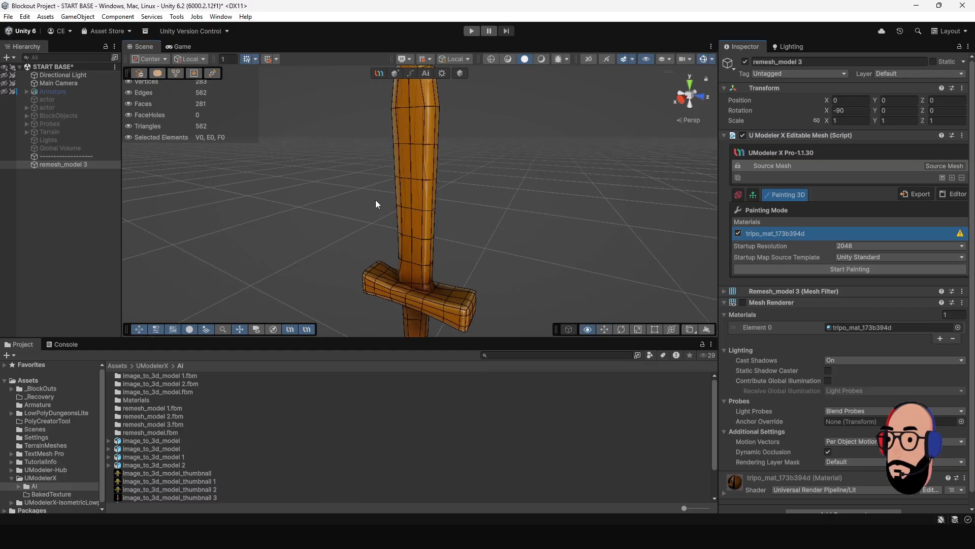
{"action": "left_click_drag", "start_coordinate": [376, 200], "coordinate": [453, 224], "text": "alt"}
{"action": "scroll", "coordinate": [465, 226], "scroll_direction": "down", "scroll_amount": 2}
{"action": "scroll", "coordinate": [461, 223], "scroll_direction": "down", "scroll_amount": 4}
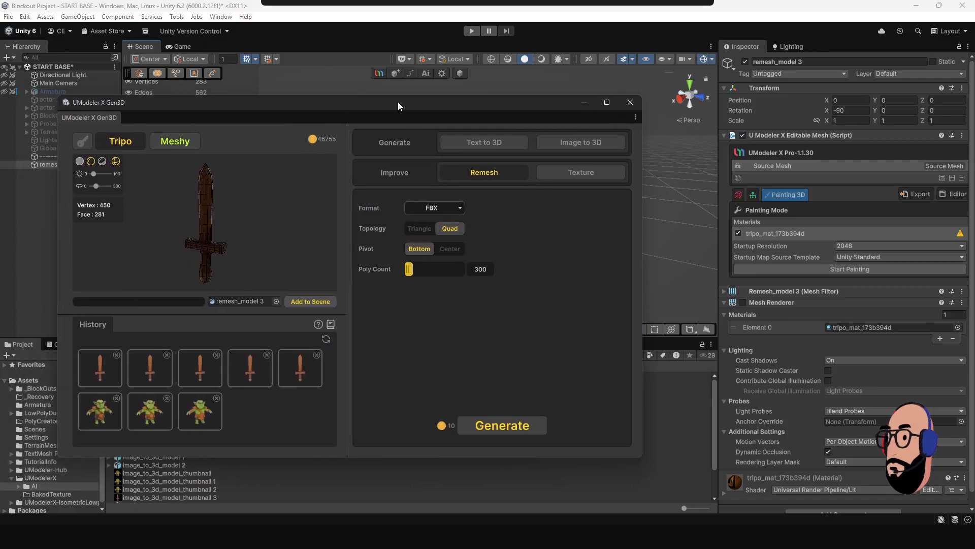
Load Realistic anime styl.png as the Image to 3D source in UModeler X Gen3D and generate a model from it.
{"action": "left_click_drag", "start_coordinate": [398, 102], "coordinate": [482, 102]}
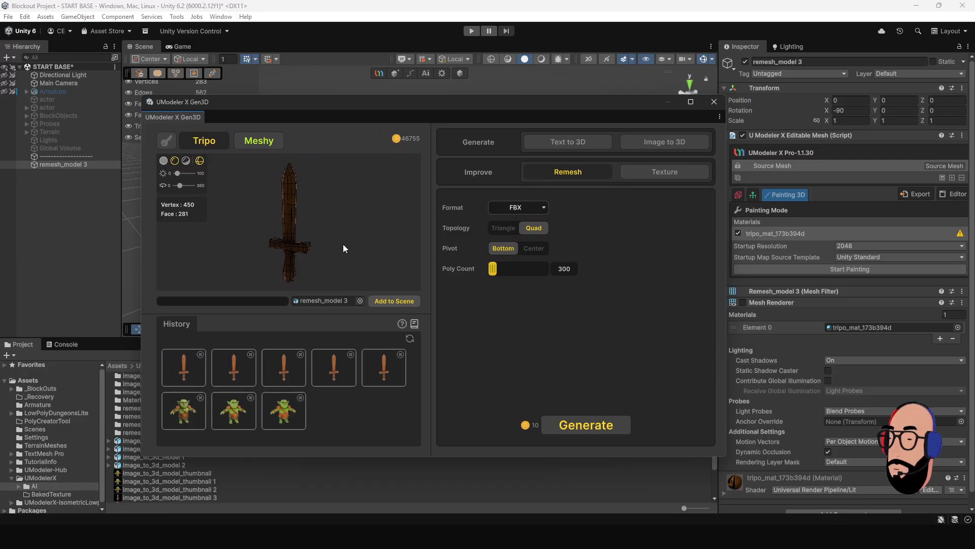
{"action": "left_click_drag", "start_coordinate": [435, 101], "coordinate": [421, 94]}
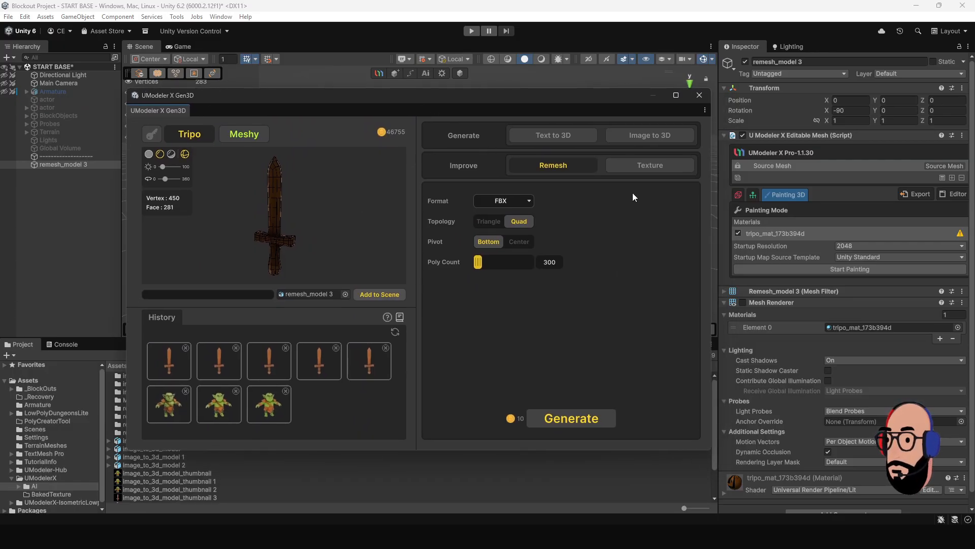
{"action": "left_click", "coordinate": [636, 136]}
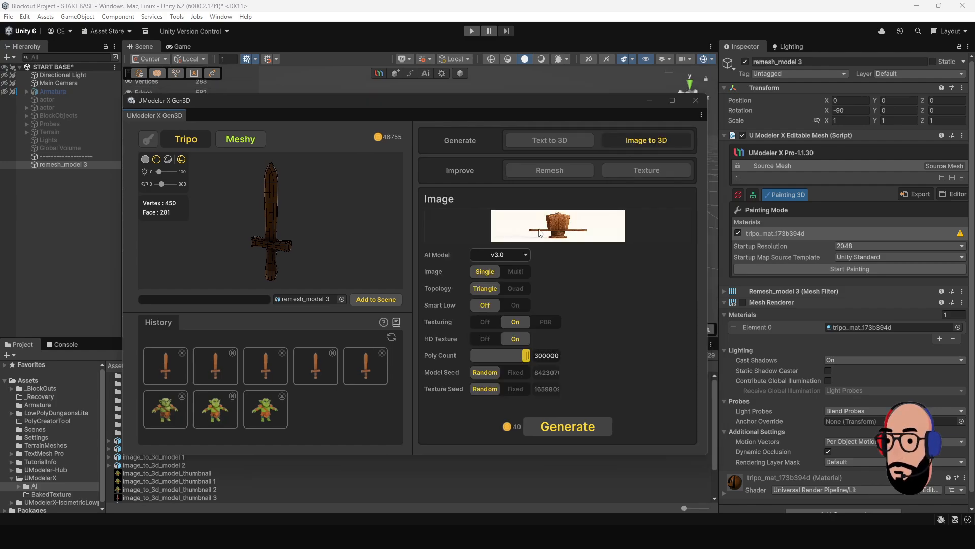
{"action": "left_click", "coordinate": [541, 227]}
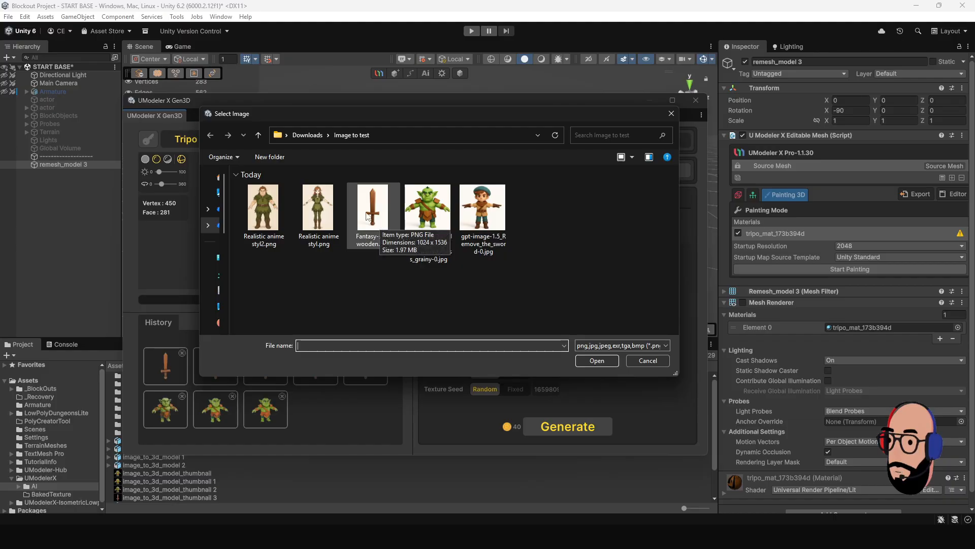
{"action": "left_click", "coordinate": [318, 215]}
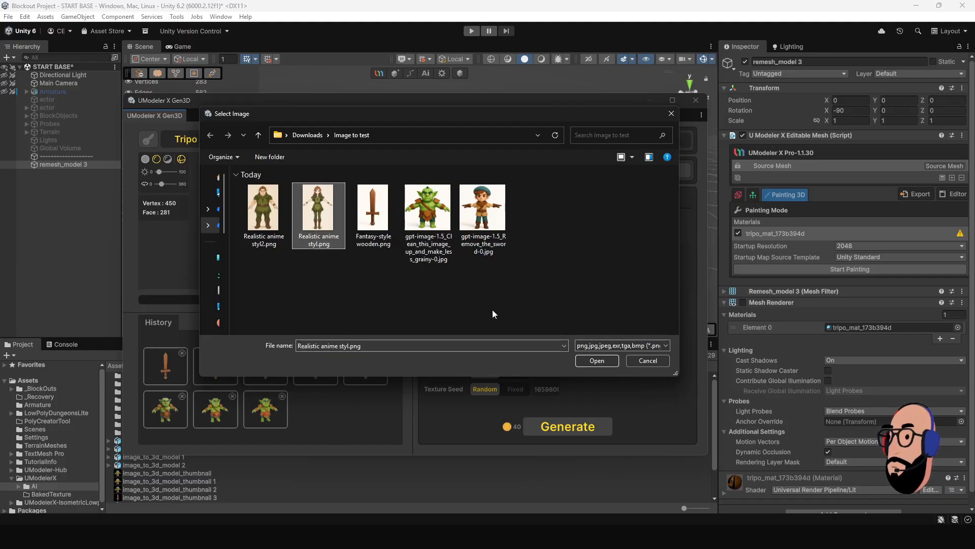
{"action": "left_click", "coordinate": [608, 362]}
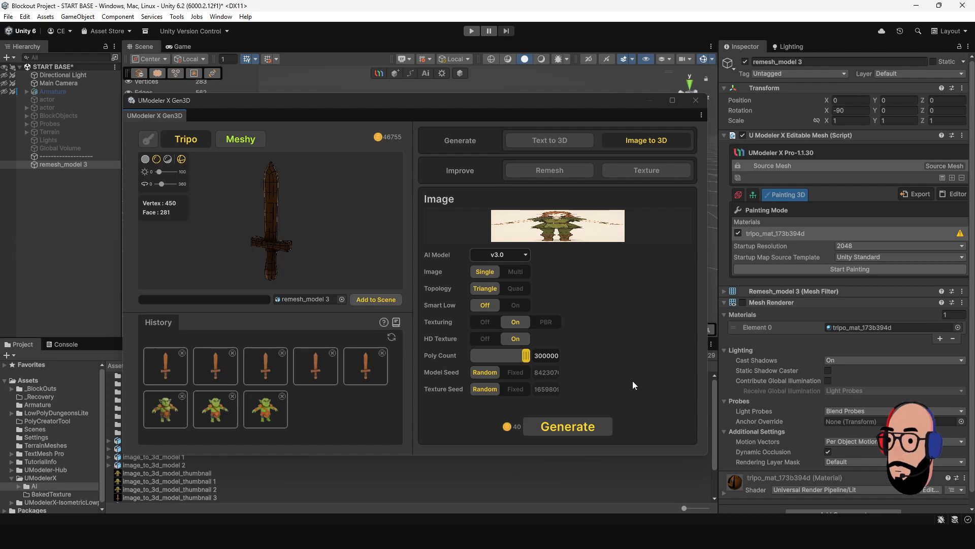
{"action": "left_click", "coordinate": [574, 427]}
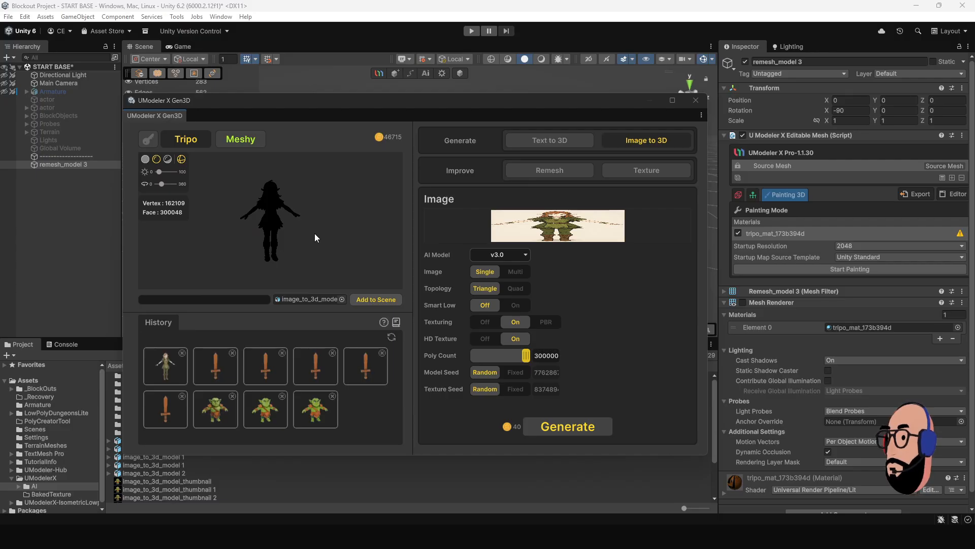
Examine the generated character's wireframe density in the preview from several angles and distances.
{"action": "scroll", "coordinate": [313, 233], "scroll_direction": "up", "scroll_amount": 3}
{"action": "scroll", "coordinate": [315, 236], "scroll_direction": "up", "scroll_amount": 5}
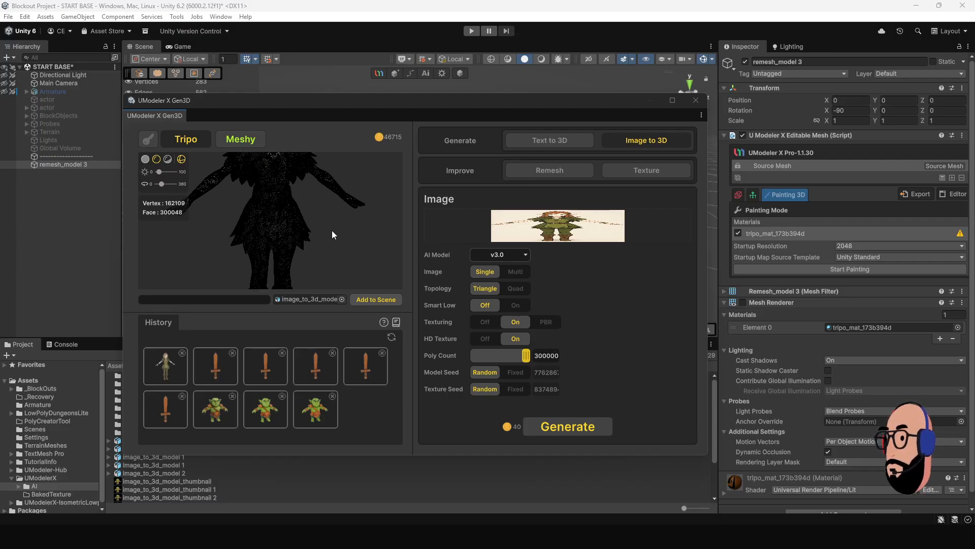
{"action": "left_click_drag", "start_coordinate": [347, 248], "coordinate": [170, 233]}
{"action": "scroll", "coordinate": [321, 244], "scroll_direction": "down", "scroll_amount": 5}
{"action": "left_click_drag", "start_coordinate": [321, 242], "coordinate": [243, 239]}
{"action": "scroll", "coordinate": [274, 215], "scroll_direction": "up", "scroll_amount": 10}
{"action": "scroll", "coordinate": [271, 225], "scroll_direction": "up", "scroll_amount": 4}
{"action": "scroll", "coordinate": [238, 211], "scroll_direction": "down", "scroll_amount": 3}
{"action": "left_click_drag", "start_coordinate": [193, 216], "coordinate": [282, 236]}
{"action": "scroll", "coordinate": [243, 237], "scroll_direction": "down", "scroll_amount": 3}
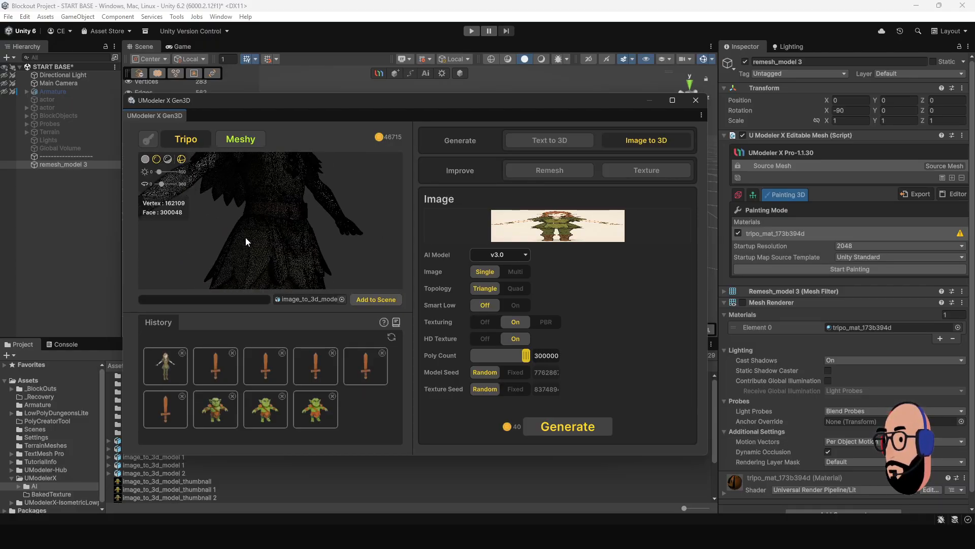
Hide the wireframe overlay in the preview and inspect the character's texture from the side.
{"action": "left_click", "coordinate": [184, 160]}
{"action": "scroll", "coordinate": [269, 230], "scroll_direction": "down", "scroll_amount": 3}
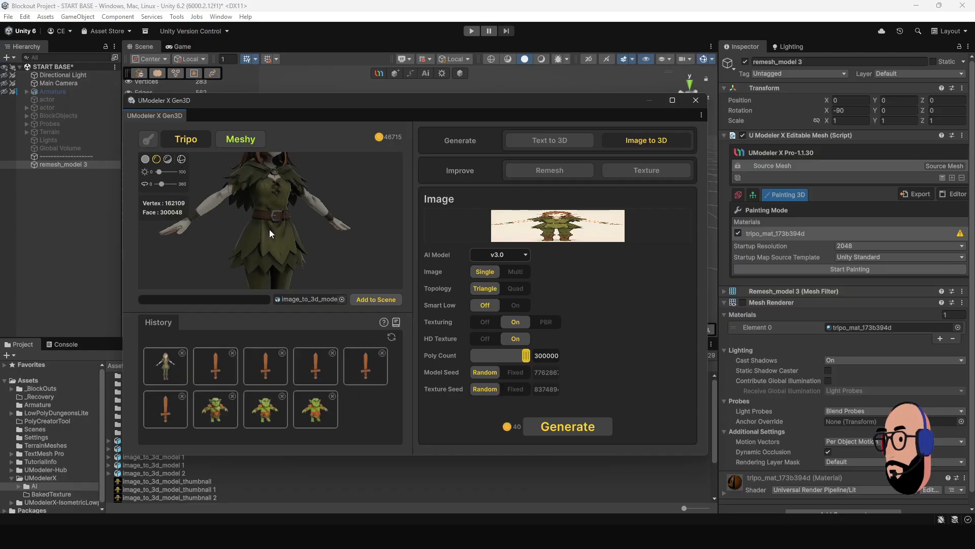
{"action": "middle_click_drag", "start_coordinate": [291, 232], "coordinate": [294, 253]}
{"action": "left_click_drag", "start_coordinate": [294, 253], "coordinate": [223, 255]}
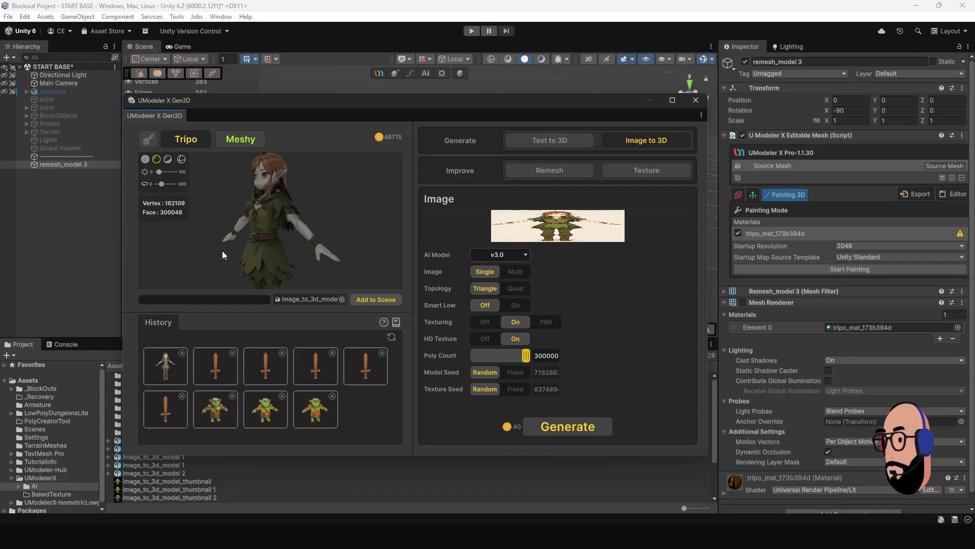
Slightly adjust the preview lighting and examine the textured character's torso, arms and face.
{"action": "left_click_drag", "start_coordinate": [157, 171], "coordinate": [160, 184]}
{"action": "scroll", "coordinate": [224, 241], "scroll_direction": "down", "scroll_amount": 3}
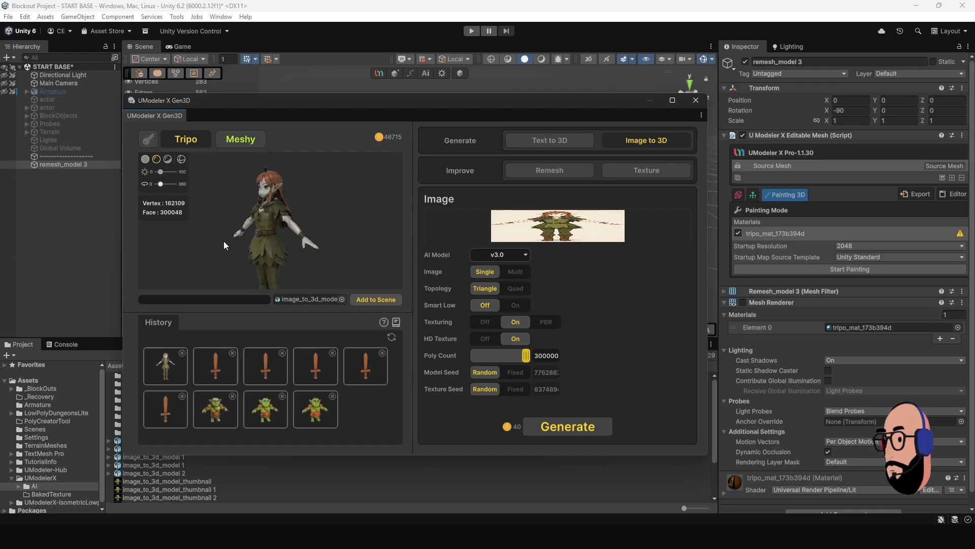
{"action": "left_click_drag", "start_coordinate": [224, 240], "coordinate": [203, 216]}
{"action": "scroll", "coordinate": [249, 217], "scroll_direction": "up", "scroll_amount": 4}
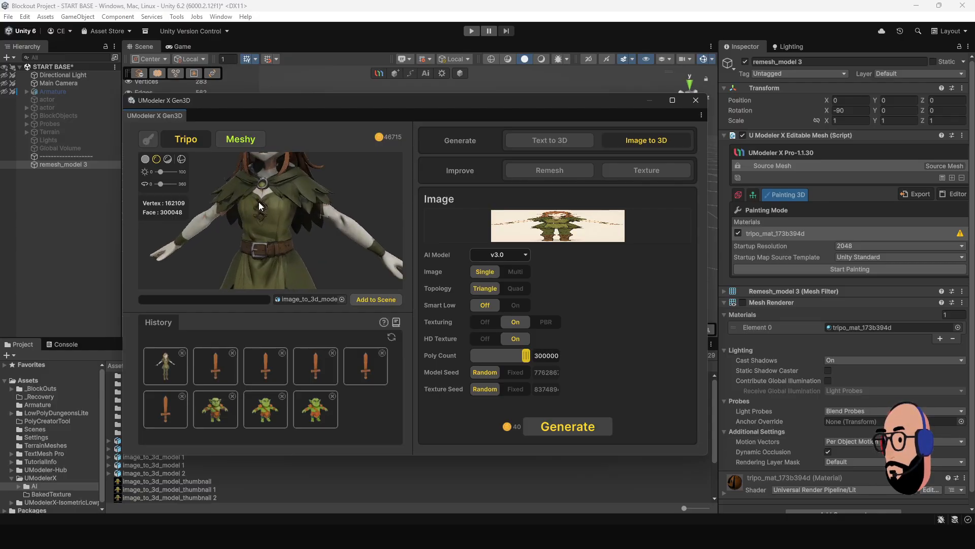
{"action": "middle_click_drag", "start_coordinate": [258, 202], "coordinate": [279, 255]}
{"action": "left_click_drag", "start_coordinate": [279, 255], "coordinate": [226, 177]}
{"action": "scroll", "coordinate": [266, 215], "scroll_direction": "down", "scroll_amount": 2}
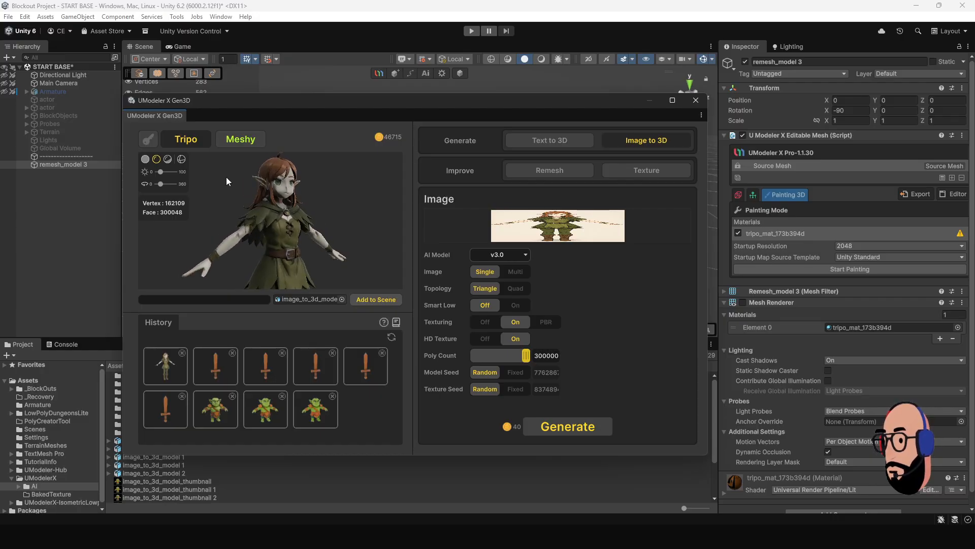
Show the character in plain untextured shading and examine its geometry from the torso down to the boots.
{"action": "left_click", "coordinate": [146, 159]}
{"action": "scroll", "coordinate": [277, 233], "scroll_direction": "up", "scroll_amount": 4}
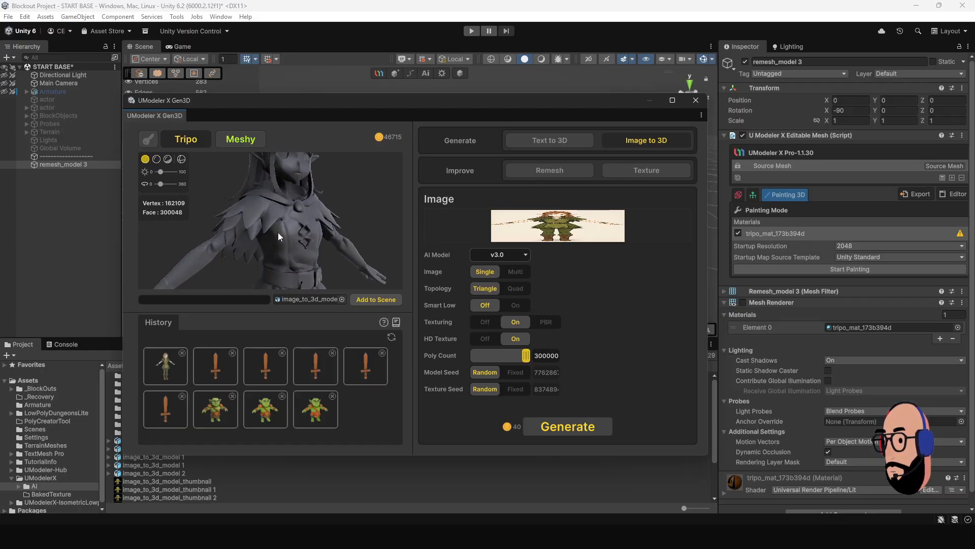
{"action": "mouse_move", "coordinate": [277, 234]}
{"action": "left_mouse_down"}
{"action": "mouse_move", "coordinate": [380, 242]}
{"action": "mouse_move", "coordinate": [333, 215]}
{"action": "mouse_move", "coordinate": [322, 192]}
{"action": "mouse_move", "coordinate": [361, 206]}
{"action": "mouse_move", "coordinate": [316, 263]}
{"action": "mouse_move", "coordinate": [322, 208]}
{"action": "mouse_move", "coordinate": [319, 242]}
{"action": "mouse_move", "coordinate": [303, 202]}
{"action": "mouse_move", "coordinate": [297, 227]}
{"action": "mouse_move", "coordinate": [349, 232]}
{"action": "mouse_move", "coordinate": [288, 217]}
{"action": "mouse_move", "coordinate": [254, 234]}
{"action": "mouse_move", "coordinate": [295, 230]}
{"action": "mouse_move", "coordinate": [206, 224]}
{"action": "mouse_move", "coordinate": [305, 206]}
{"action": "mouse_move", "coordinate": [279, 225]}
{"action": "mouse_move", "coordinate": [303, 222]}
{"action": "mouse_move", "coordinate": [294, 205]}
{"action": "mouse_move", "coordinate": [297, 251]}
{"action": "mouse_move", "coordinate": [343, 235]}
{"action": "mouse_move", "coordinate": [314, 209]}
{"action": "mouse_move", "coordinate": [268, 196]}
{"action": "mouse_move", "coordinate": [362, 241]}
{"action": "mouse_move", "coordinate": [217, 198]}
{"action": "mouse_move", "coordinate": [307, 230]}
{"action": "mouse_move", "coordinate": [255, 209]}
{"action": "mouse_move", "coordinate": [267, 211]}
{"action": "mouse_move", "coordinate": [291, 162]}
{"action": "mouse_move", "coordinate": [300, 204]}
{"action": "mouse_move", "coordinate": [249, 193]}
{"action": "mouse_move", "coordinate": [258, 225]}
{"action": "mouse_move", "coordinate": [292, 223]}
{"action": "mouse_move", "coordinate": [272, 194]}
{"action": "mouse_move", "coordinate": [354, 234]}
{"action": "mouse_move", "coordinate": [301, 185]}
{"action": "mouse_move", "coordinate": [390, 225]}
{"action": "left_mouse_up"}
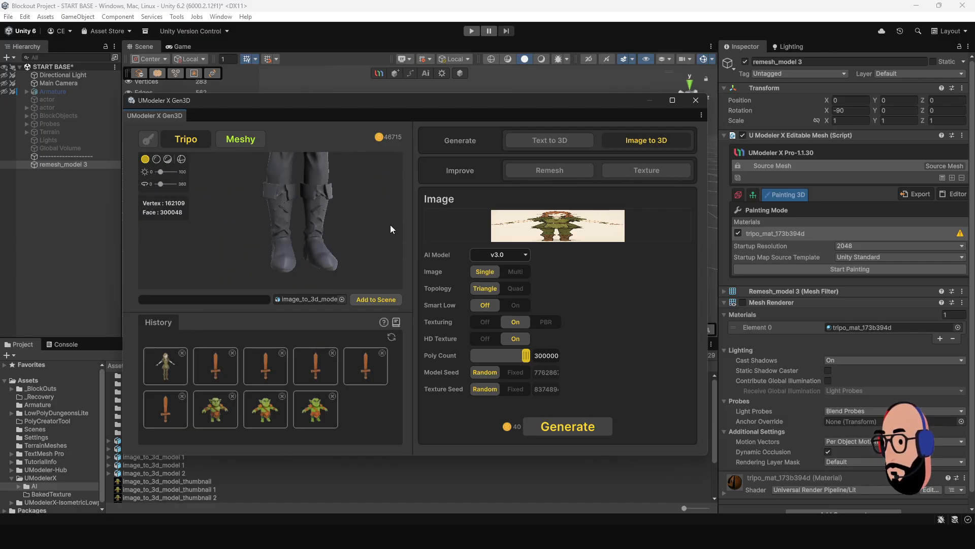
Restore the textured preview and inspect the character from the boots up to the whole figure.
{"action": "left_click", "coordinate": [157, 159]}
{"action": "left_click_drag", "start_coordinate": [200, 192], "coordinate": [266, 250]}
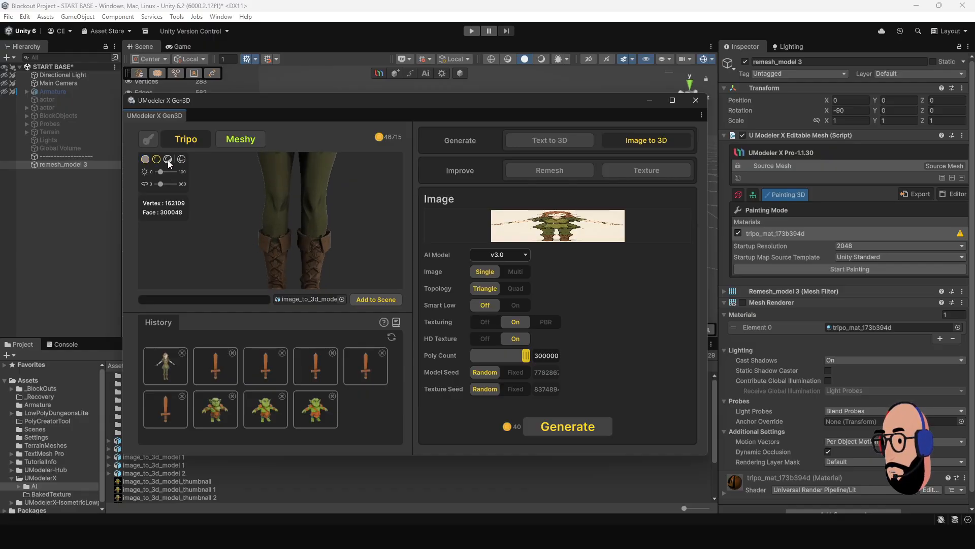
{"action": "scroll", "coordinate": [276, 200], "scroll_direction": "down", "scroll_amount": 3}
{"action": "middle_click_drag", "start_coordinate": [287, 199], "coordinate": [304, 239]}
{"action": "scroll", "coordinate": [301, 240], "scroll_direction": "down", "scroll_amount": 3}
{"action": "left_click_drag", "start_coordinate": [299, 238], "coordinate": [269, 231]}
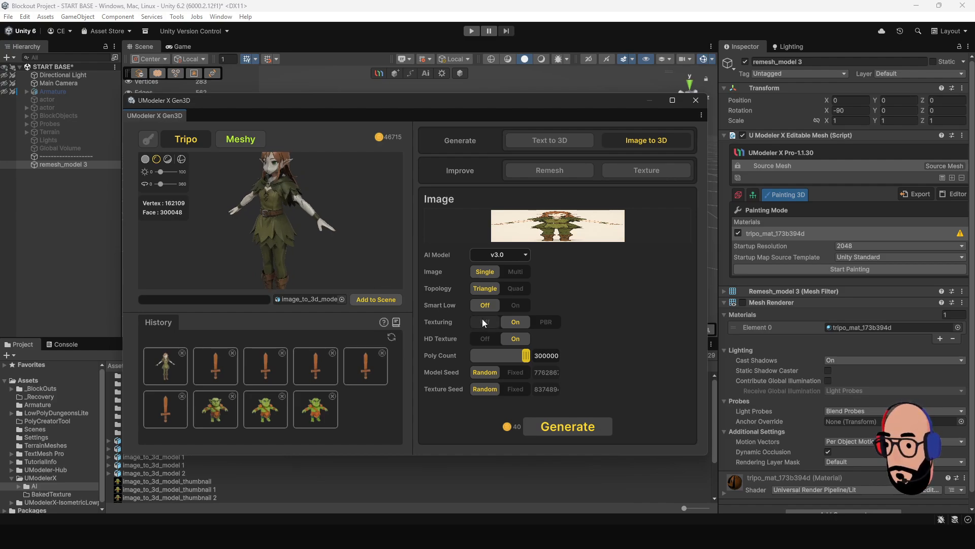
{"action": "left_click_drag", "start_coordinate": [379, 259], "coordinate": [303, 223]}
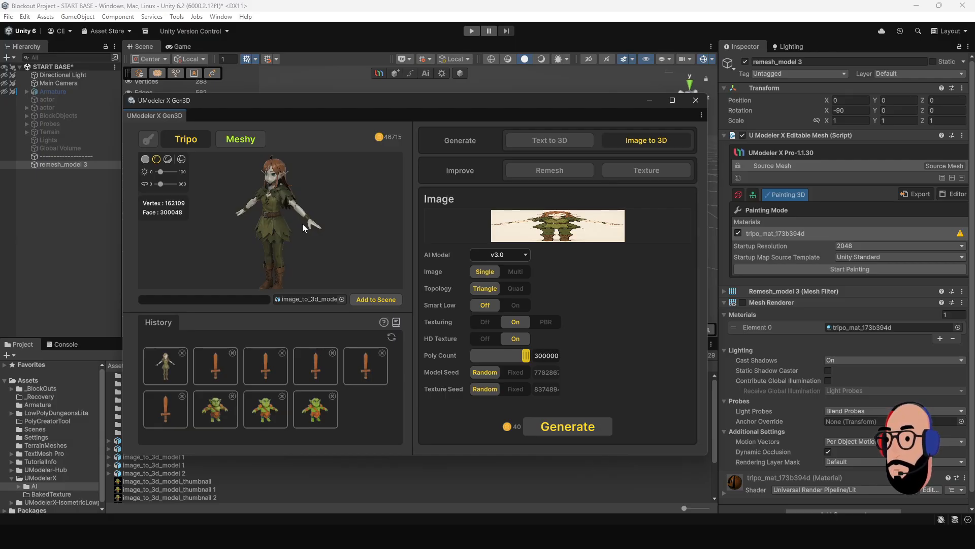
Set the AI Model to v2.5 and generate another model from the same character image.
{"action": "left_click", "coordinate": [522, 255]}
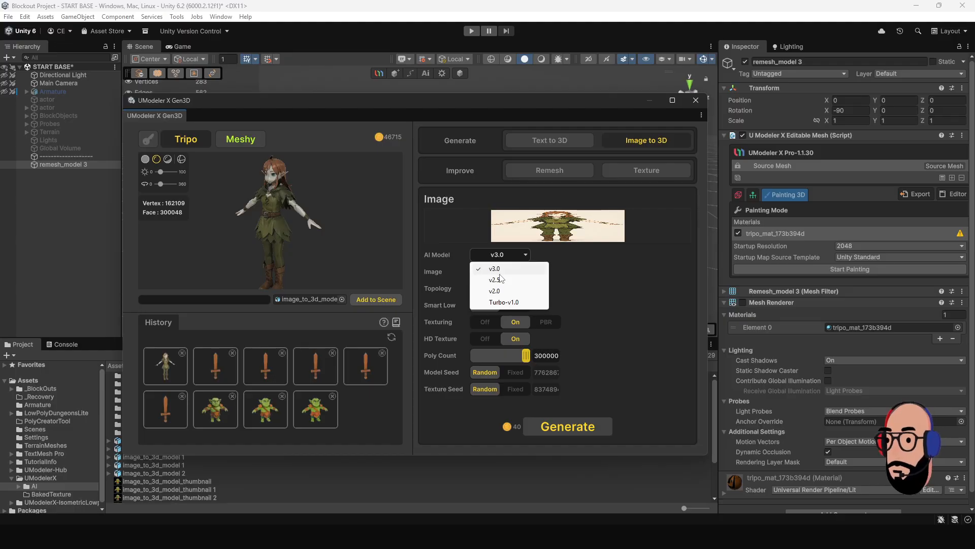
{"action": "left_click", "coordinate": [524, 280]}
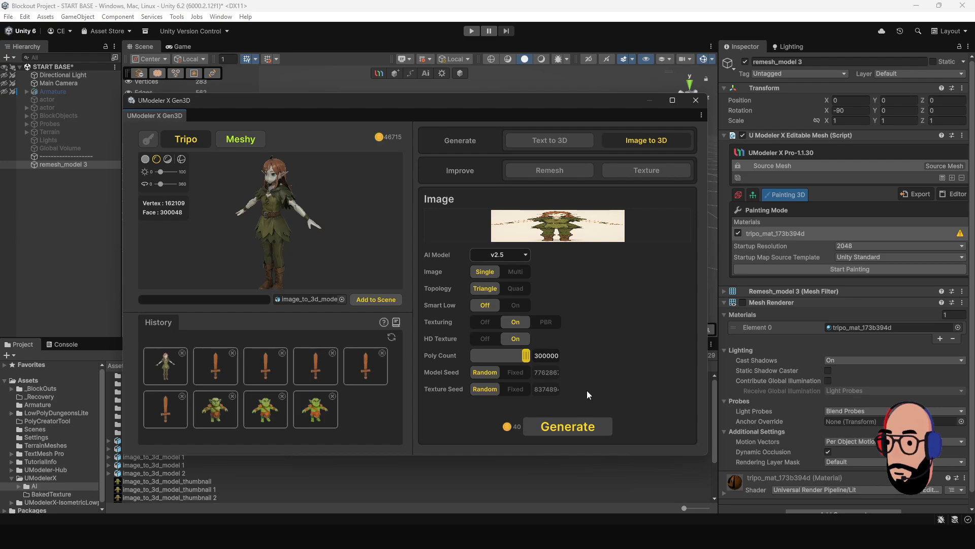
{"action": "left_click", "coordinate": [581, 428]}
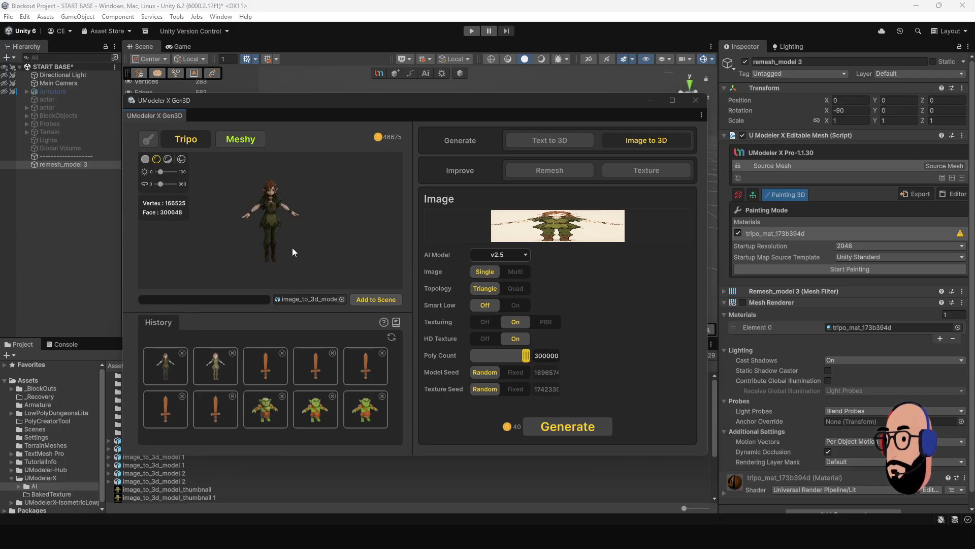
Compare the two generated characters from the history and examine the v2.5 version up close in the preview.
{"action": "scroll", "coordinate": [287, 248], "scroll_direction": "up", "scroll_amount": 1}
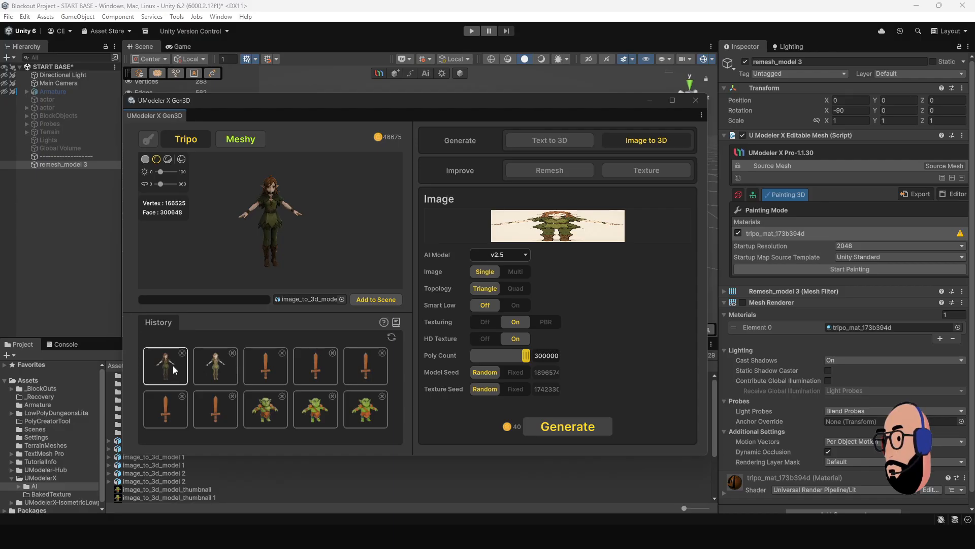
{"action": "left_click", "coordinate": [213, 370]}
{"action": "left_click", "coordinate": [160, 370]}
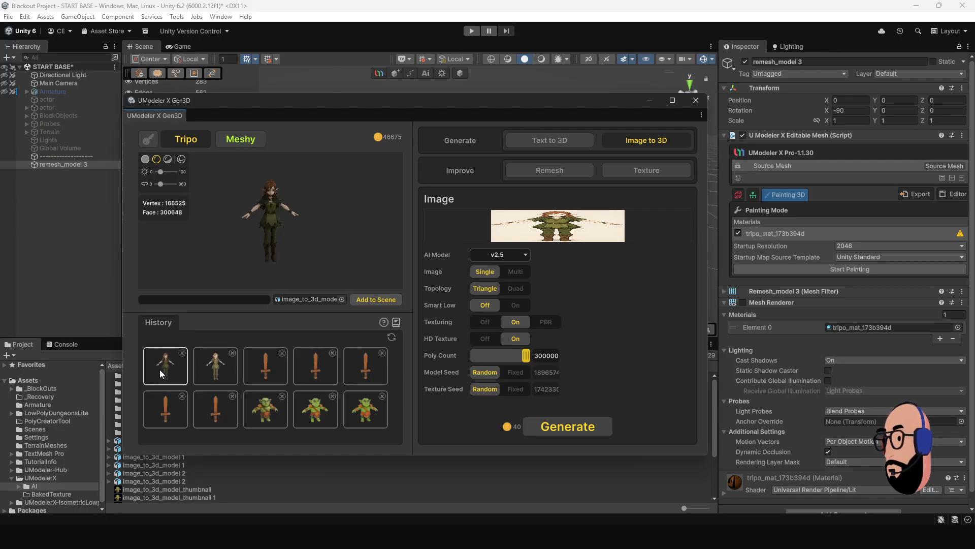
{"action": "left_click", "coordinate": [212, 370]}
{"action": "left_click", "coordinate": [210, 371]}
{"action": "left_click", "coordinate": [178, 372]}
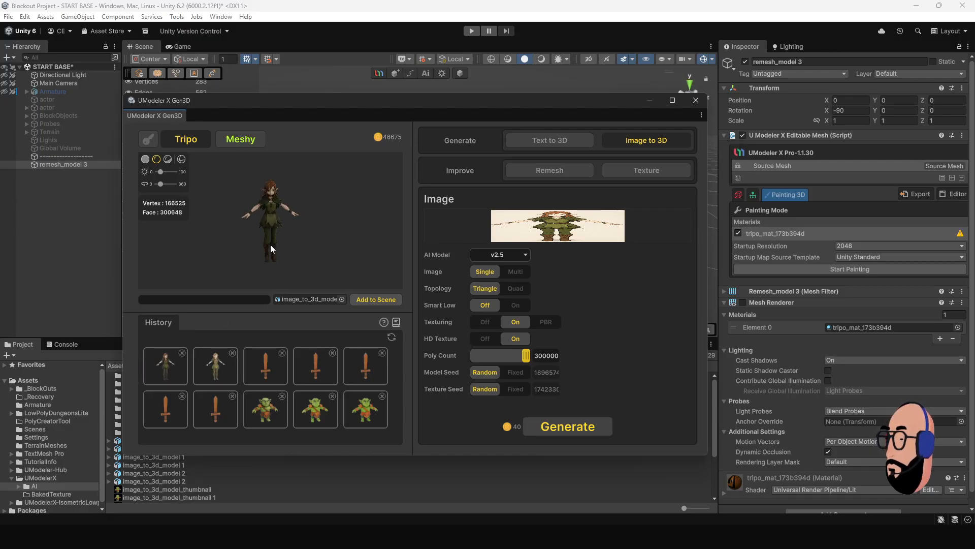
{"action": "scroll", "coordinate": [291, 259], "scroll_direction": "up", "scroll_amount": 4}
{"action": "scroll", "coordinate": [291, 258], "scroll_direction": "up", "scroll_amount": 3}
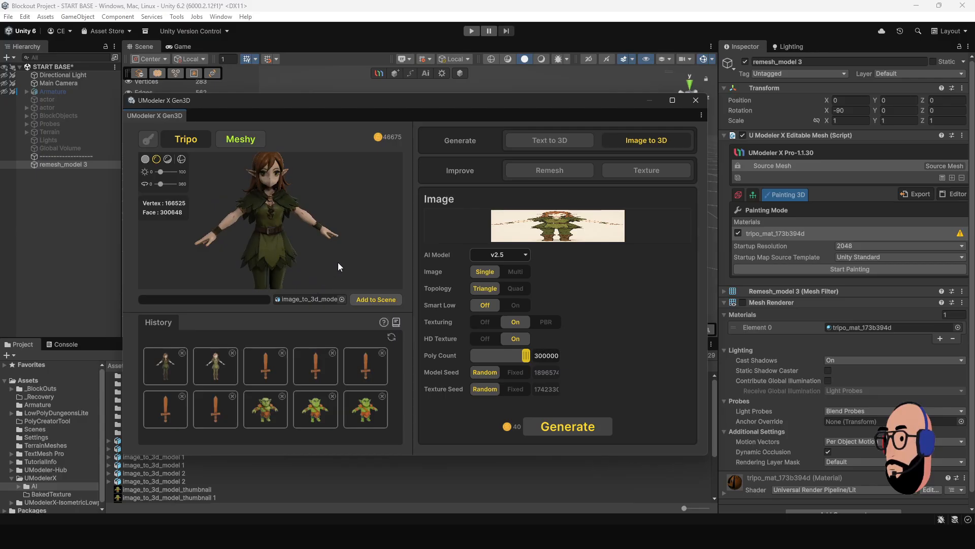
Switch between the two elf girl models in the history and compare their textured torsos from several angles.
{"action": "left_click_drag", "start_coordinate": [337, 262], "coordinate": [241, 310]}
{"action": "scroll", "coordinate": [294, 223], "scroll_direction": "up", "scroll_amount": 2}
{"action": "scroll", "coordinate": [258, 243], "scroll_direction": "down", "scroll_amount": 5}
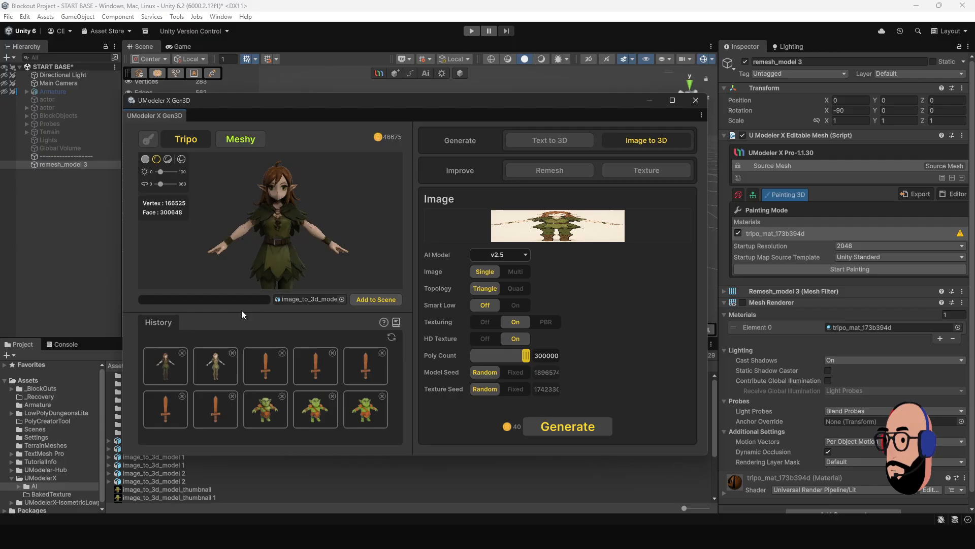
{"action": "left_click", "coordinate": [206, 376]}
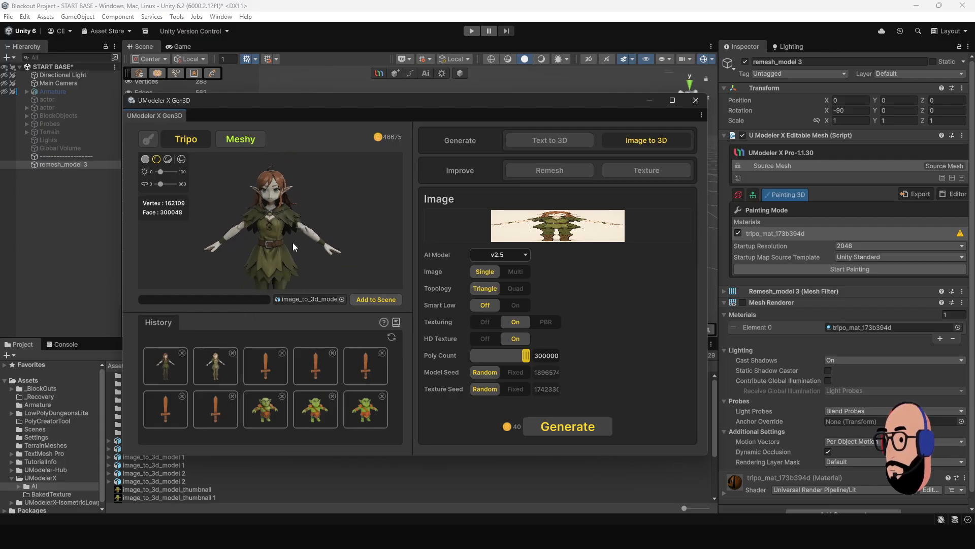
{"action": "left_click_drag", "start_coordinate": [325, 242], "coordinate": [255, 242]}
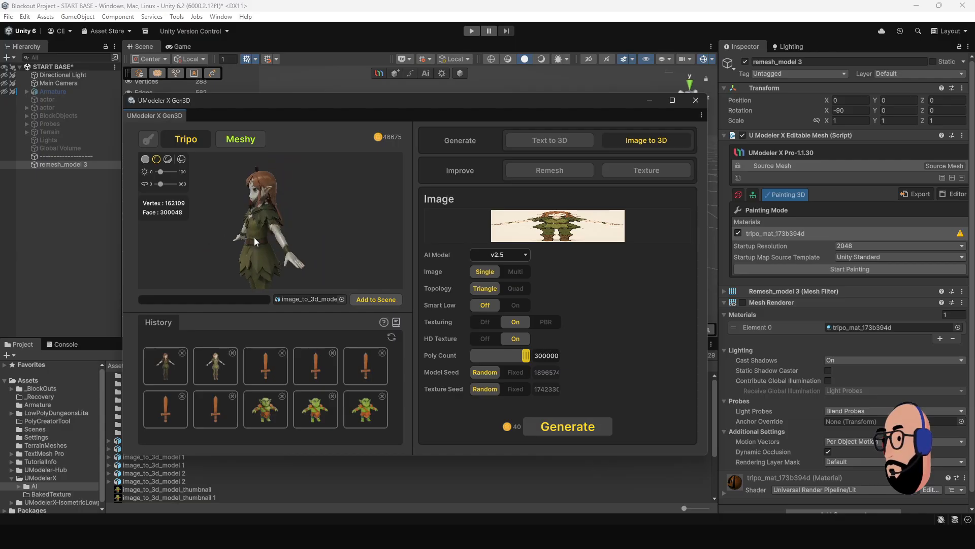
{"action": "left_click", "coordinate": [166, 366]}
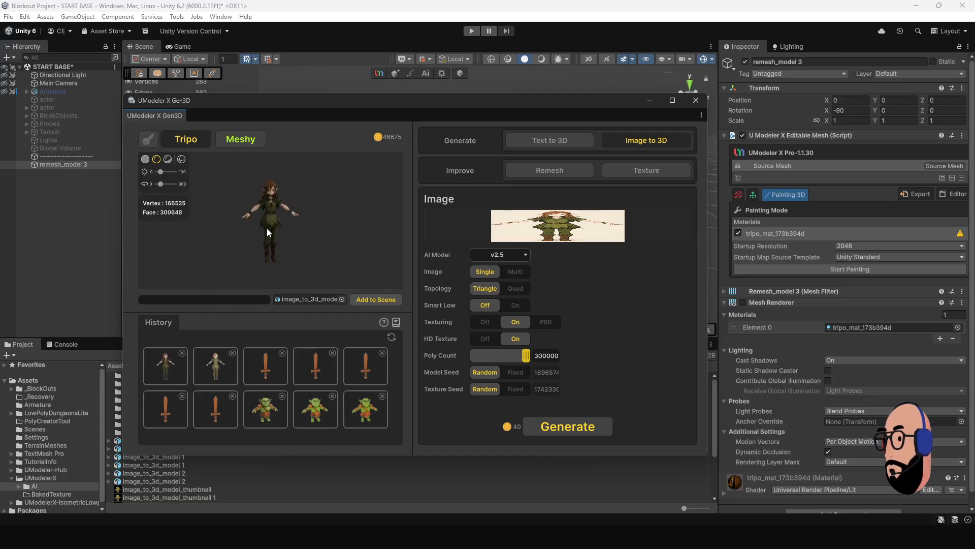
{"action": "scroll", "coordinate": [270, 213], "scroll_direction": "up", "scroll_amount": 3}
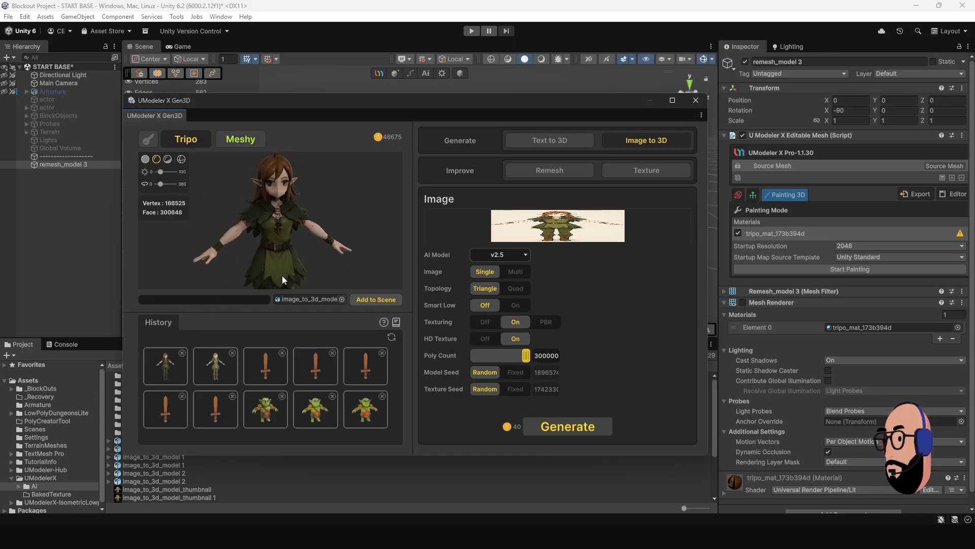
Show the newest elf girl in plain untextured shading and inspect her geometry from the back and front.
{"action": "left_click", "coordinate": [146, 159]}
{"action": "left_click_drag", "start_coordinate": [246, 243], "coordinate": [360, 236]}
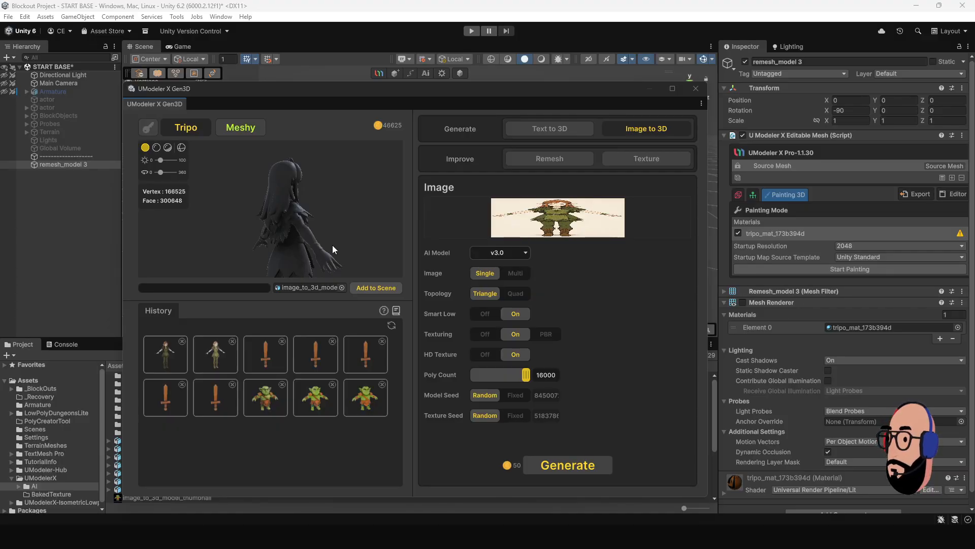
{"action": "left_click_drag", "start_coordinate": [345, 240], "coordinate": [209, 231]}
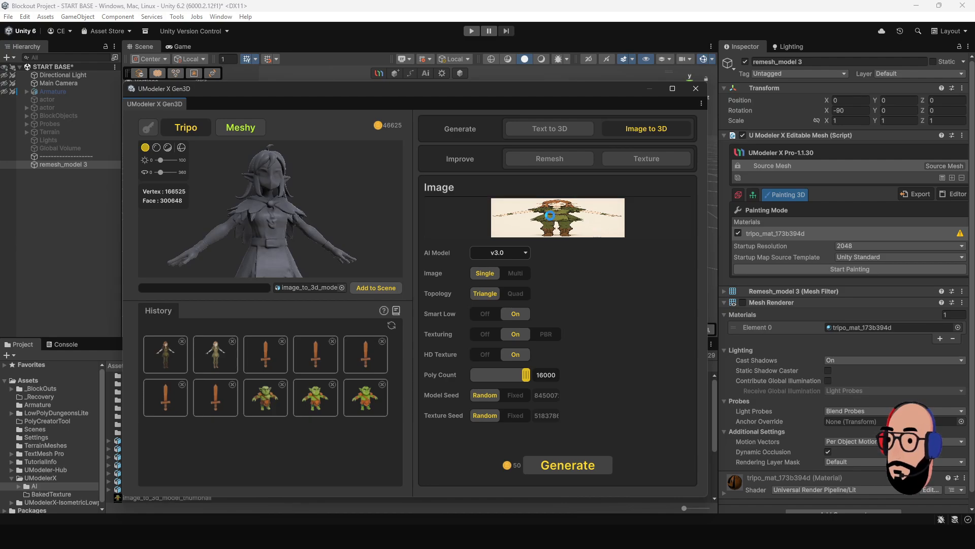
Load "Realistic anime styl2.png" from the "Image to test" folder as the source image.
{"action": "left_click", "coordinate": [564, 222]}
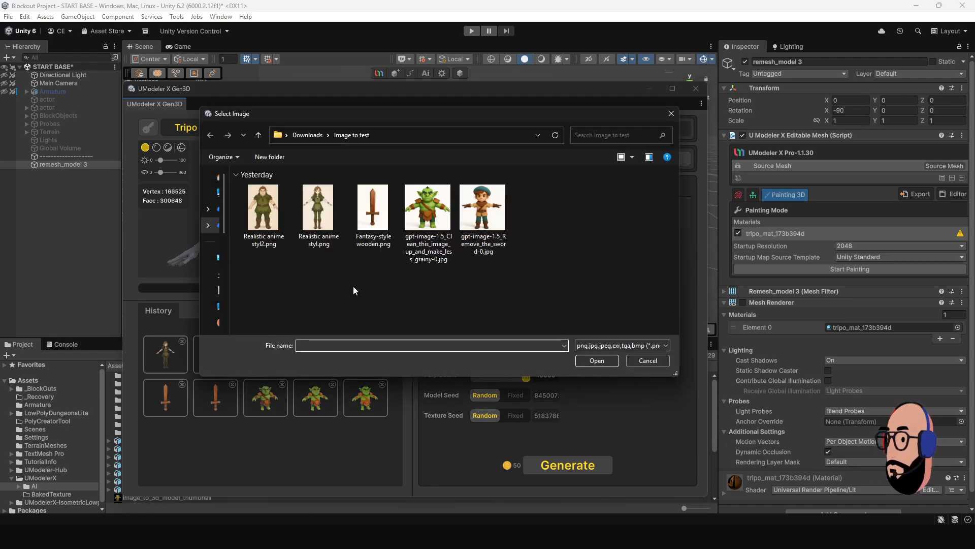
{"action": "left_click", "coordinate": [267, 219]}
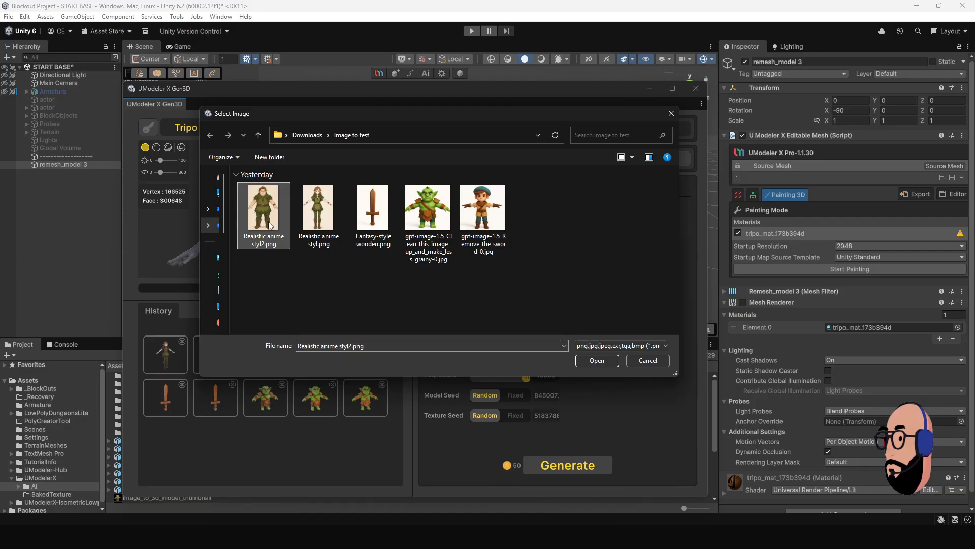
{"action": "left_click", "coordinate": [590, 359]}
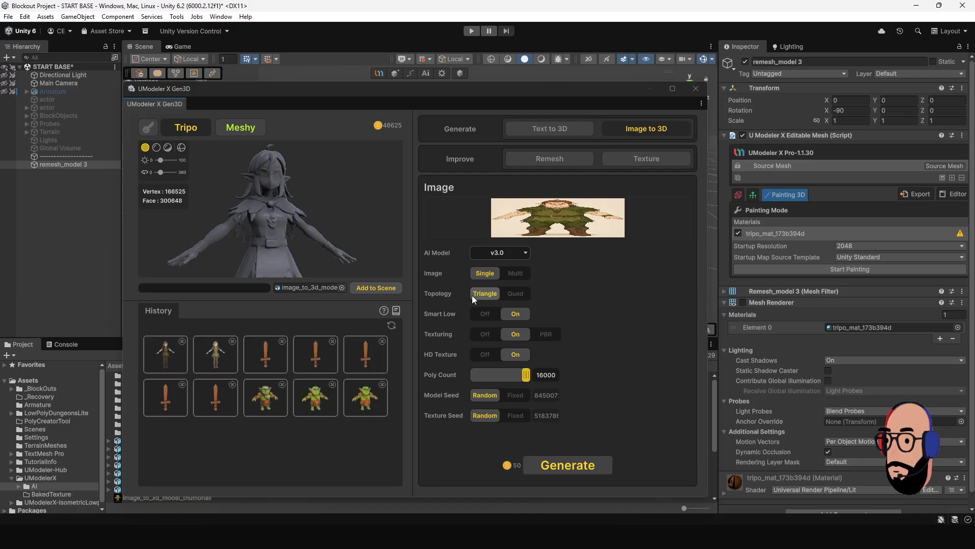
Generate a v3.0 model with Quad topology, Smart Low and HD Texture off, and a Poly Count of 300000.
{"action": "left_click", "coordinate": [516, 295]}
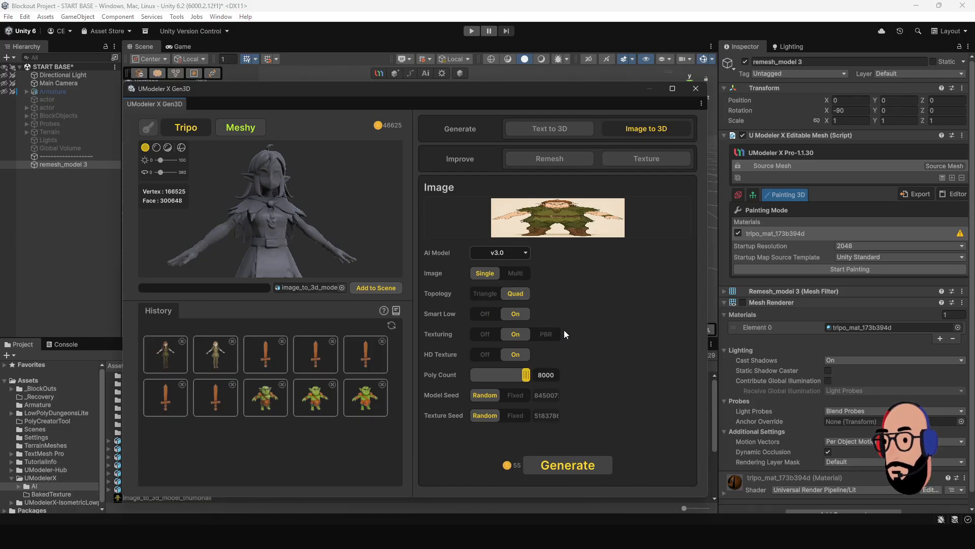
{"action": "left_click", "coordinate": [486, 313]}
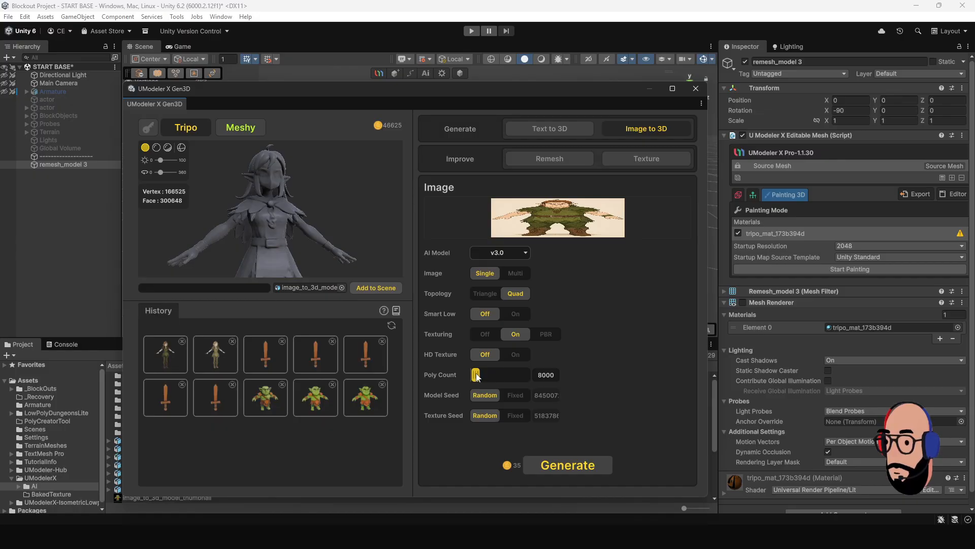
{"action": "left_click_drag", "start_coordinate": [477, 376], "coordinate": [544, 379]}
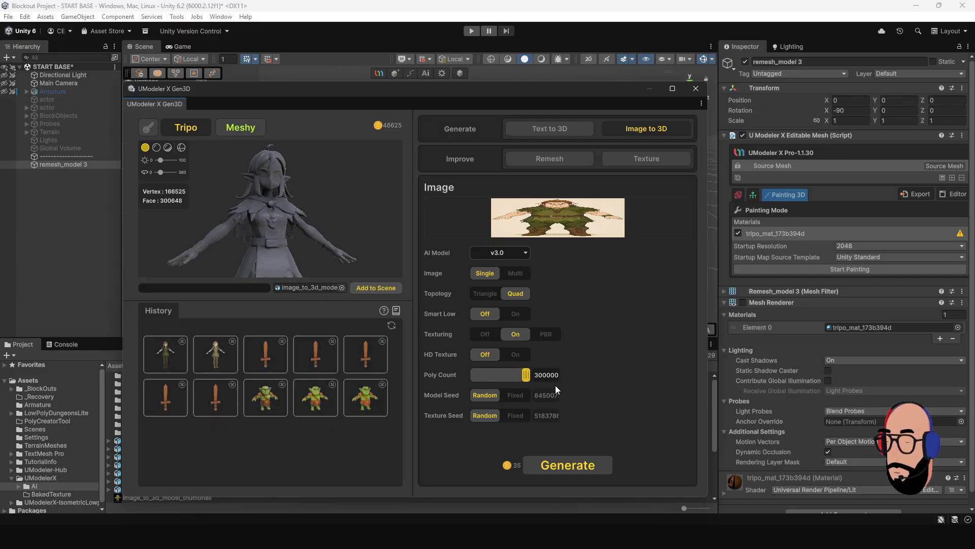
{"action": "left_click", "coordinate": [546, 378]}
{"action": "left_click", "coordinate": [577, 379]}
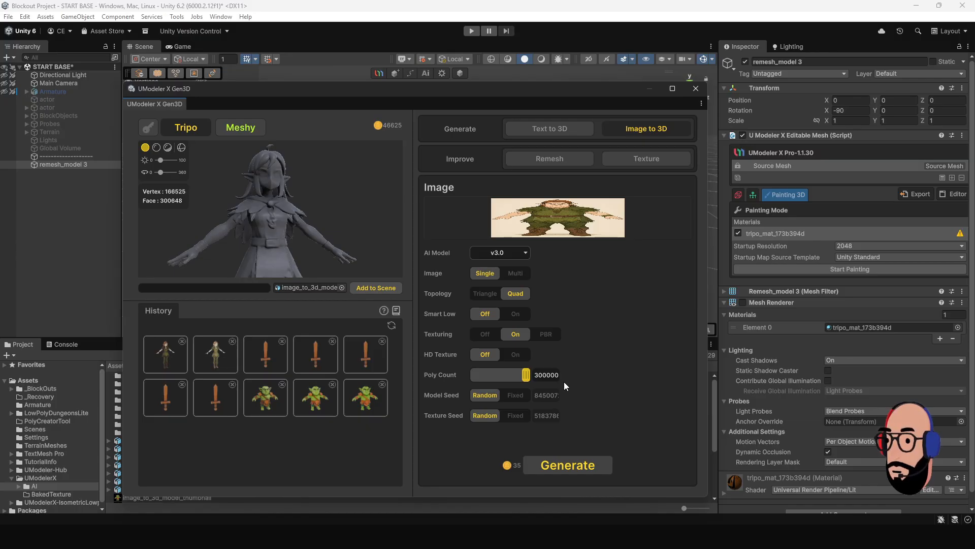
{"action": "left_click", "coordinate": [585, 466]}
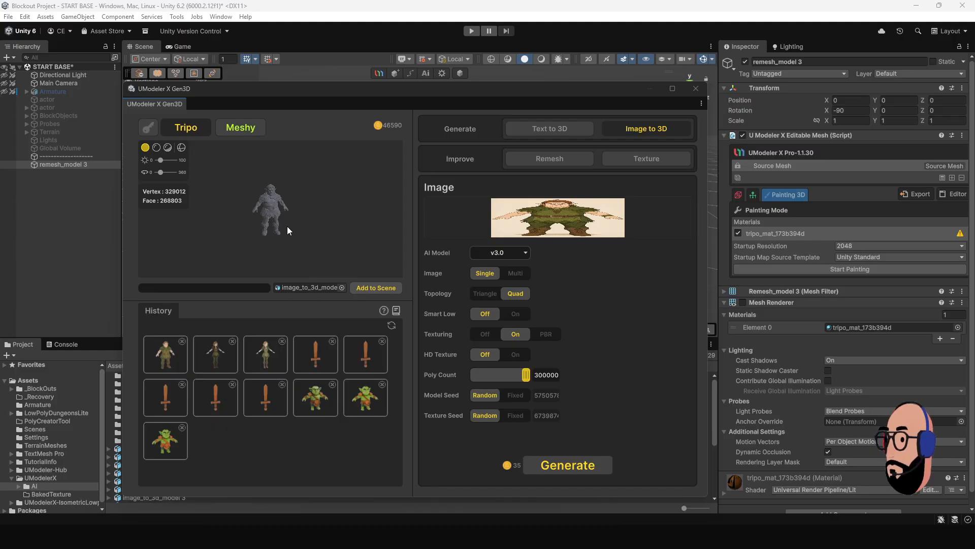
Inspect the newly generated stocky character's untextured geometry up close in the preview.
{"action": "scroll", "coordinate": [279, 220], "scroll_direction": "up", "scroll_amount": 5}
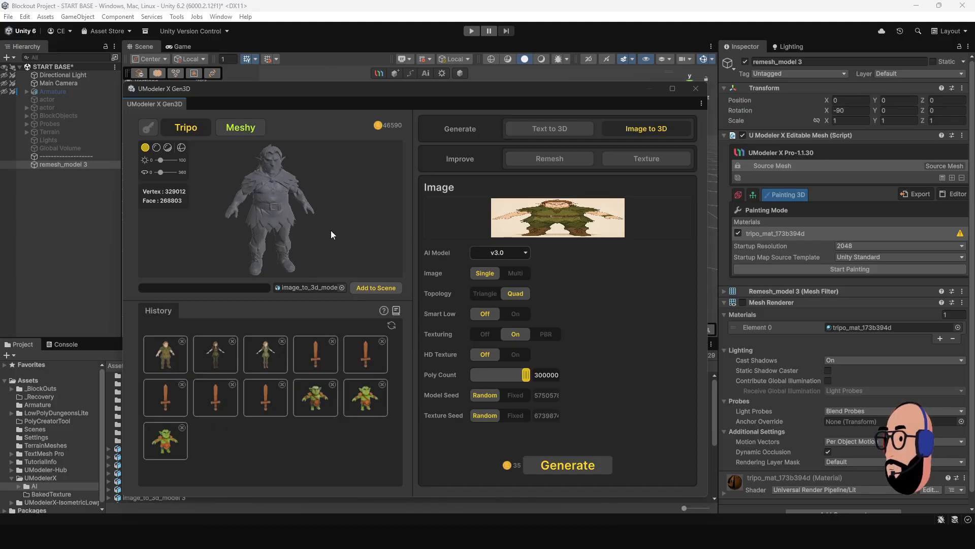
{"action": "mouse_move", "coordinate": [331, 230]}
{"action": "left_mouse_down"}
{"action": "mouse_move", "coordinate": [198, 226]}
{"action": "mouse_move", "coordinate": [309, 224]}
{"action": "mouse_move", "coordinate": [275, 236]}
{"action": "mouse_move", "coordinate": [284, 225]}
{"action": "mouse_move", "coordinate": [260, 212]}
{"action": "mouse_move", "coordinate": [337, 221]}
{"action": "mouse_move", "coordinate": [275, 206]}
{"action": "mouse_move", "coordinate": [282, 257]}
{"action": "mouse_move", "coordinate": [284, 209]}
{"action": "mouse_move", "coordinate": [207, 214]}
{"action": "mouse_move", "coordinate": [321, 219]}
{"action": "mouse_move", "coordinate": [355, 233]}
{"action": "mouse_move", "coordinate": [283, 226]}
{"action": "mouse_move", "coordinate": [286, 259]}
{"action": "mouse_move", "coordinate": [348, 228]}
{"action": "mouse_move", "coordinate": [192, 153]}
{"action": "left_mouse_up"}
{"action": "scroll", "coordinate": [283, 212], "scroll_direction": "up", "scroll_amount": 3}
{"action": "scroll", "coordinate": [284, 211], "scroll_direction": "up", "scroll_amount": 2}
{"action": "scroll", "coordinate": [295, 219], "scroll_direction": "down", "scroll_amount": 2}
{"action": "scroll", "coordinate": [283, 226], "scroll_direction": "up", "scroll_amount": 3}
Turn on the wireframe in the preview and examine the dense quad topology across the character's body.
{"action": "left_click", "coordinate": [181, 148]}
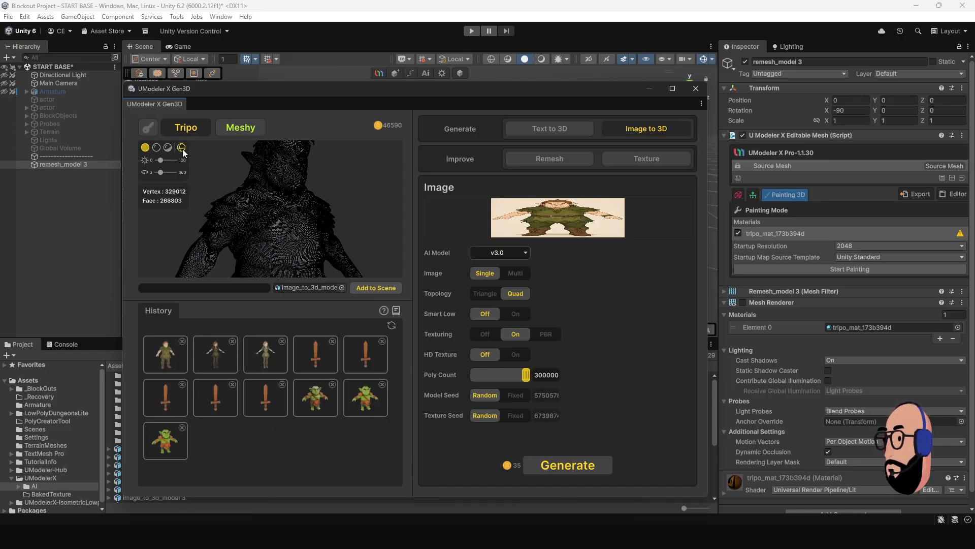
{"action": "scroll", "coordinate": [270, 212], "scroll_direction": "up", "scroll_amount": 4}
{"action": "left_click_drag", "start_coordinate": [276, 218], "coordinate": [295, 211]}
{"action": "scroll", "coordinate": [270, 218], "scroll_direction": "up", "scroll_amount": 2}
{"action": "scroll", "coordinate": [297, 232], "scroll_direction": "down", "scroll_amount": 6}
{"action": "scroll", "coordinate": [294, 222], "scroll_direction": "up", "scroll_amount": 10}
{"action": "scroll", "coordinate": [292, 216], "scroll_direction": "down", "scroll_amount": 6}
{"action": "scroll", "coordinate": [290, 223], "scroll_direction": "up", "scroll_amount": 6}
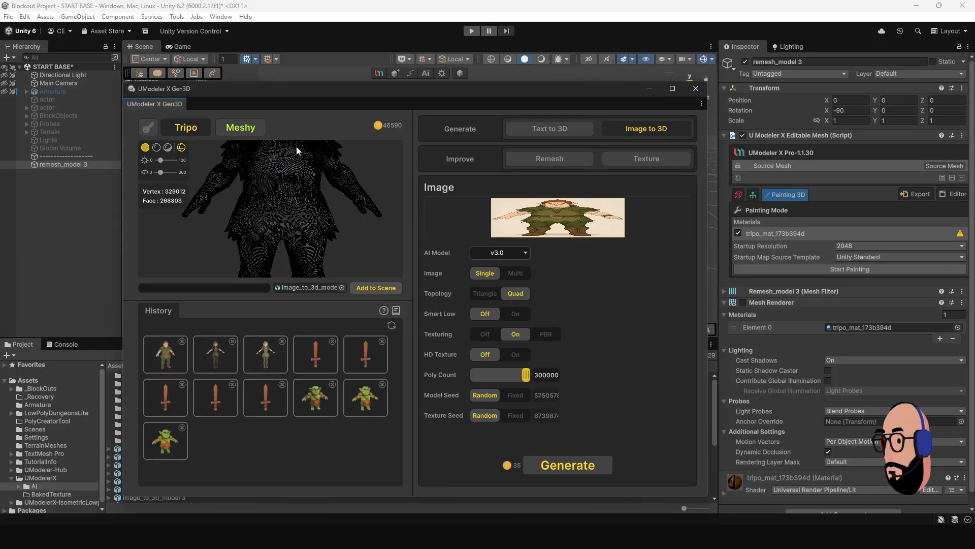
{"action": "scroll", "coordinate": [286, 200], "scroll_direction": "up", "scroll_amount": 6}
{"action": "left_click_drag", "start_coordinate": [291, 205], "coordinate": [240, 163]}
{"action": "scroll", "coordinate": [287, 194], "scroll_direction": "down", "scroll_amount": 5}
{"action": "scroll", "coordinate": [249, 202], "scroll_direction": "down", "scroll_amount": 6}
Return the preview to solid untextured shading and examine the character's outfit, head and torso.
{"action": "left_click", "coordinate": [168, 148]}
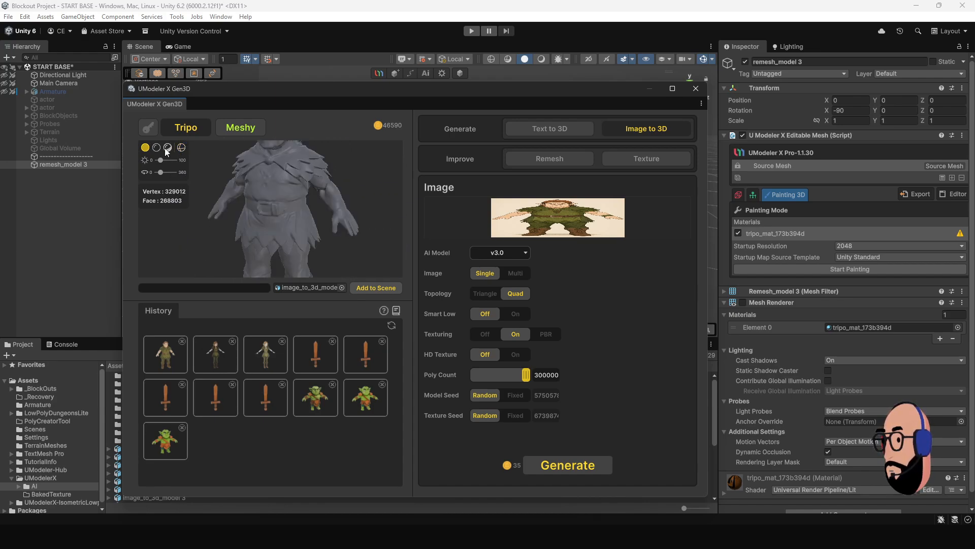
{"action": "scroll", "coordinate": [247, 196], "scroll_direction": "down", "scroll_amount": 4}
{"action": "left_click_drag", "start_coordinate": [248, 197], "coordinate": [297, 226]}
{"action": "scroll", "coordinate": [294, 192], "scroll_direction": "up", "scroll_amount": 4}
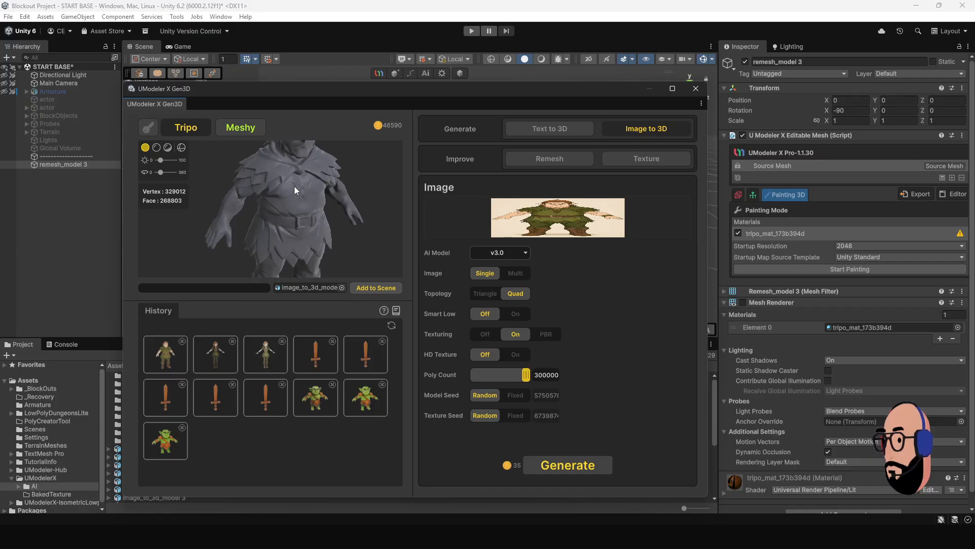
{"action": "left_click_drag", "start_coordinate": [294, 186], "coordinate": [295, 245]}
{"action": "scroll", "coordinate": [297, 210], "scroll_direction": "down", "scroll_amount": 3}
{"action": "scroll", "coordinate": [285, 225], "scroll_direction": "down", "scroll_amount": 3}
{"action": "scroll", "coordinate": [284, 222], "scroll_direction": "up", "scroll_amount": 4}
{"action": "middle_click_drag", "start_coordinate": [295, 245], "coordinate": [295, 256]}
{"action": "middle_click_drag", "start_coordinate": [291, 195], "coordinate": [282, 209]}
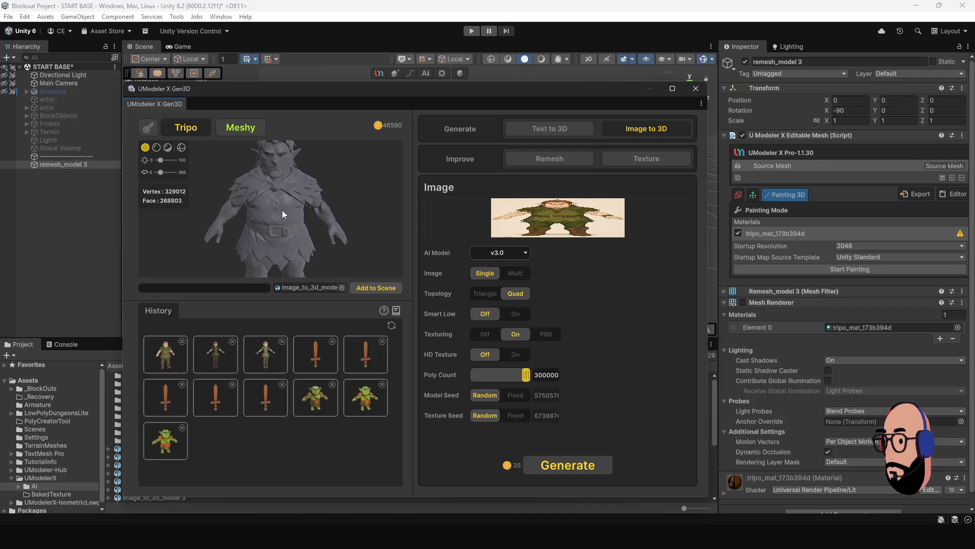
{"action": "scroll", "coordinate": [282, 209], "scroll_direction": "down", "scroll_amount": 3}
{"action": "scroll", "coordinate": [284, 202], "scroll_direction": "up", "scroll_amount": 3}
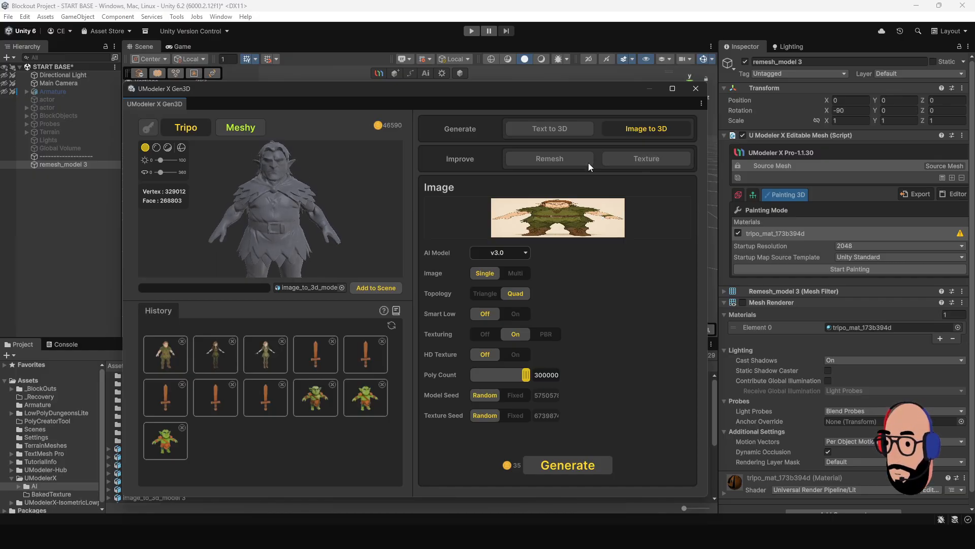
Show the wireframe again and remesh the character as an FBX with Quad topology and a Poly Count of 40000.
{"action": "left_click", "coordinate": [635, 158]}
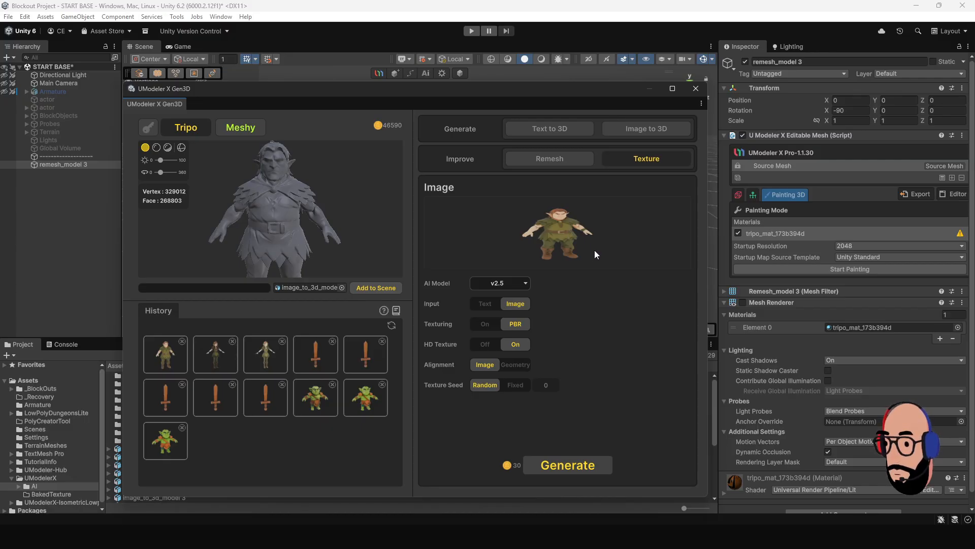
{"action": "left_click", "coordinate": [575, 158]}
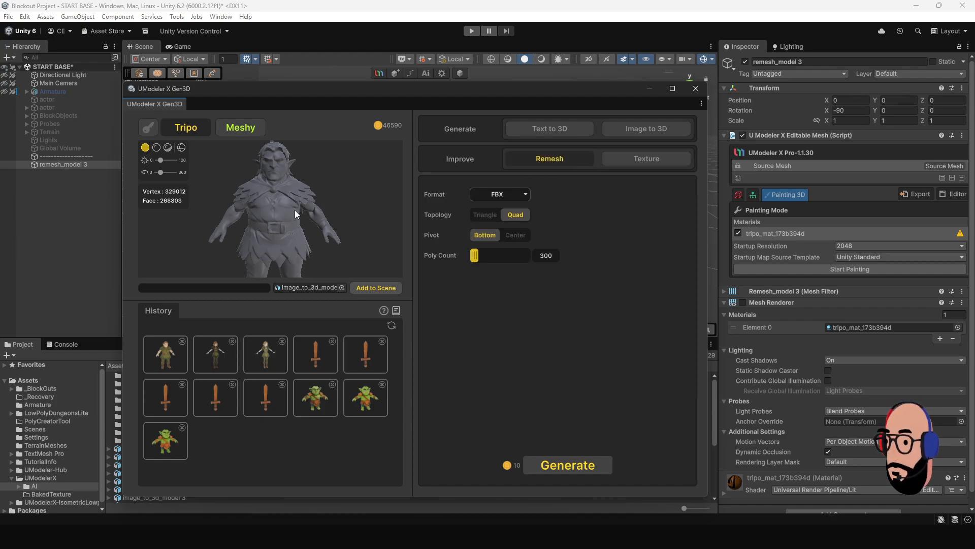
{"action": "left_click", "coordinate": [181, 147]}
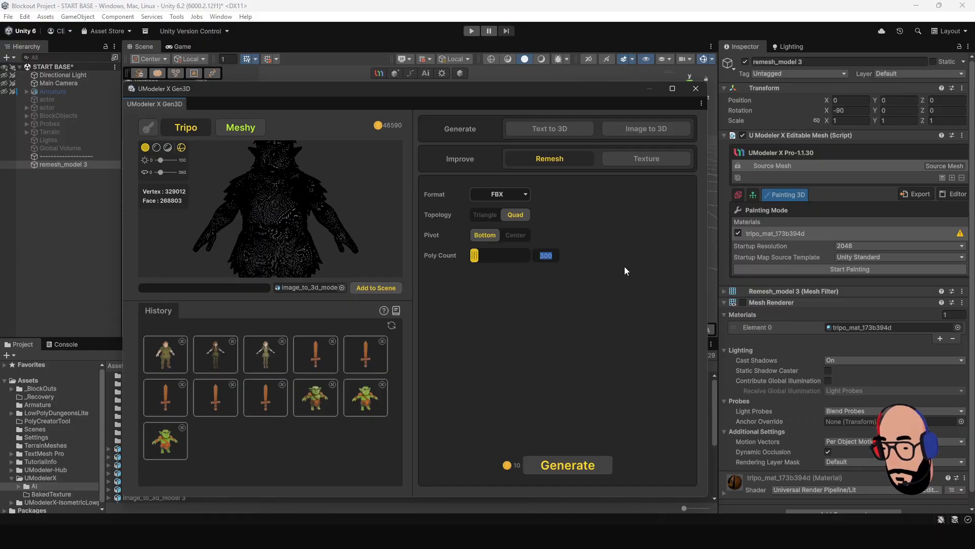
{"action": "type", "text": "40"}
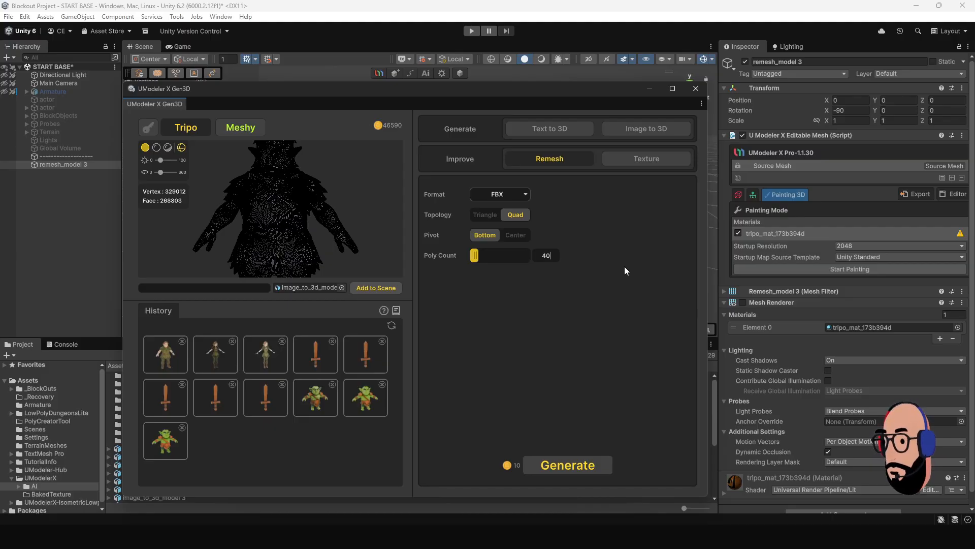
{"action": "type", "text": "000"}
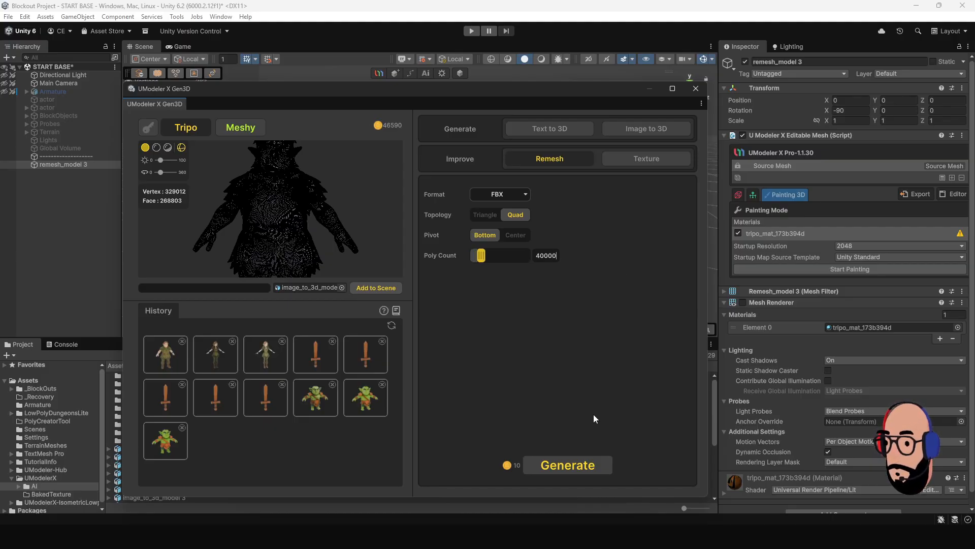
{"action": "left_click", "coordinate": [579, 466]}
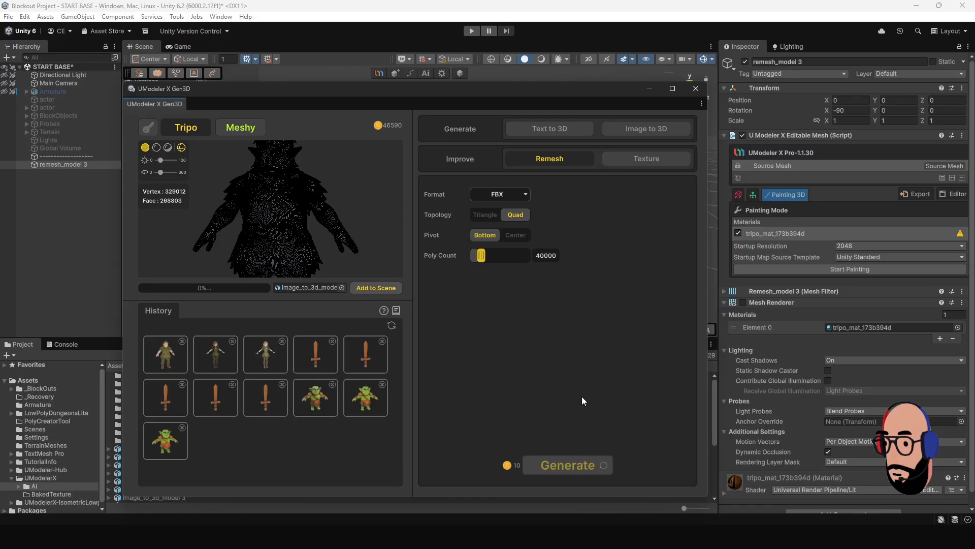
Examine the remeshed character in wireframe, and inspect it with its texture and without the wireframe.
{"action": "scroll", "coordinate": [279, 216], "scroll_direction": "up", "scroll_amount": 5}
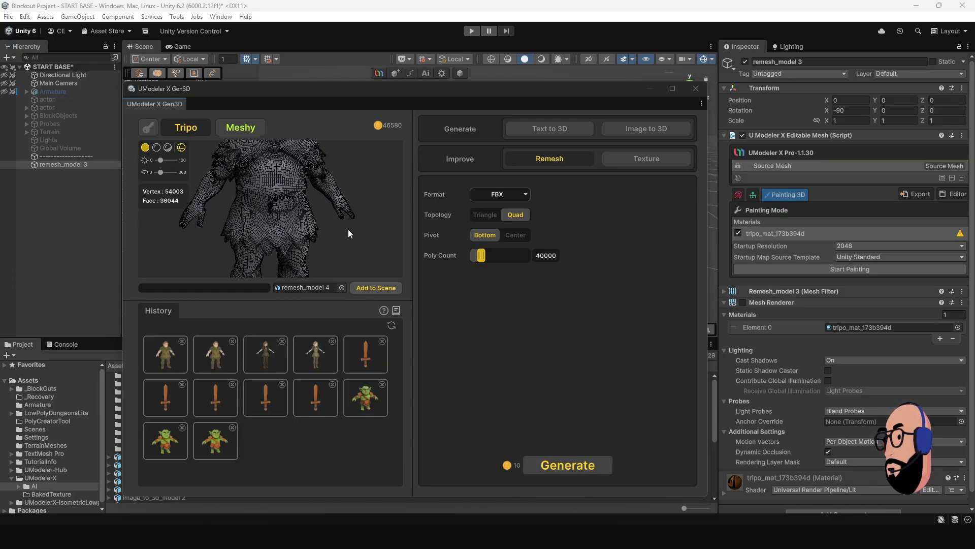
{"action": "left_click_drag", "start_coordinate": [349, 230], "coordinate": [210, 194]}
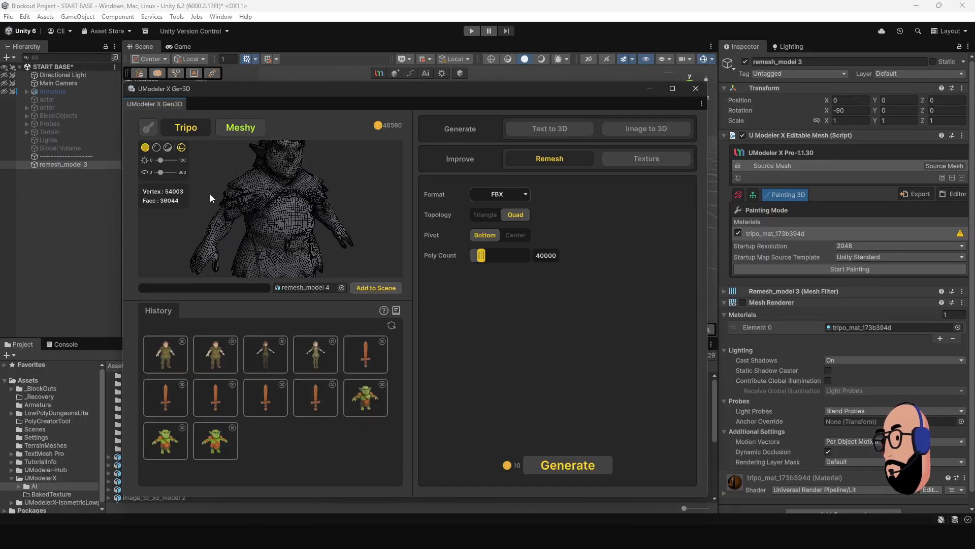
{"action": "left_click", "coordinate": [167, 148]}
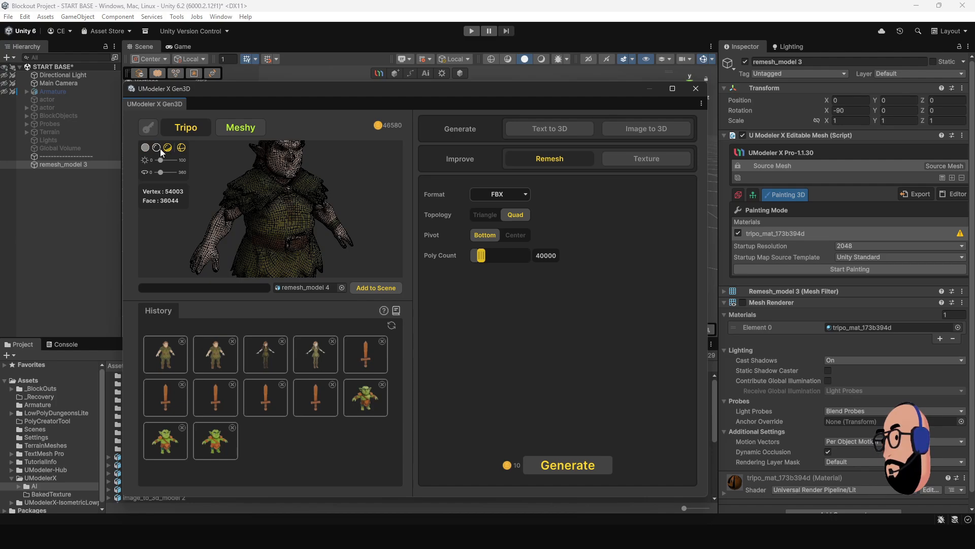
{"action": "left_click", "coordinate": [181, 148]}
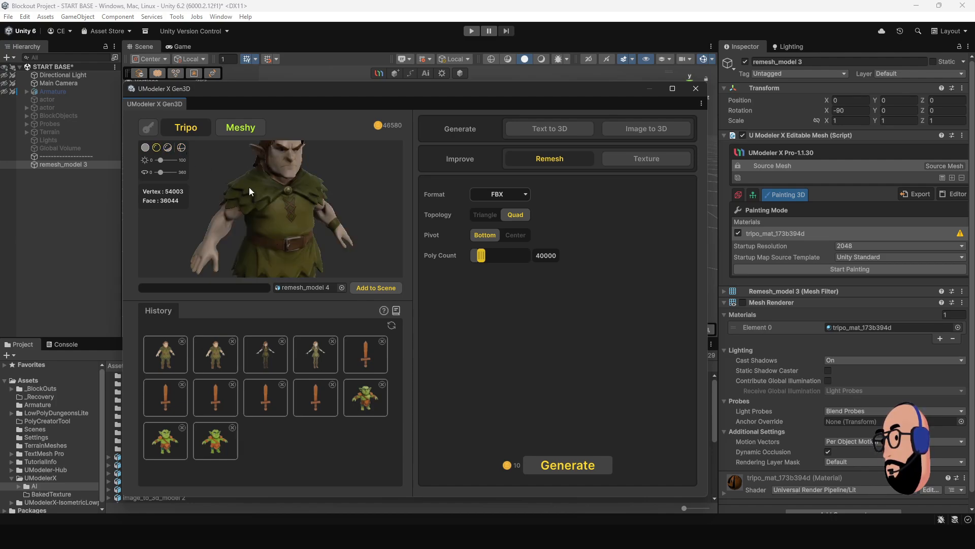
{"action": "left_click_drag", "start_coordinate": [249, 187], "coordinate": [235, 218]}
{"action": "scroll", "coordinate": [287, 208], "scroll_direction": "down", "scroll_amount": 3}
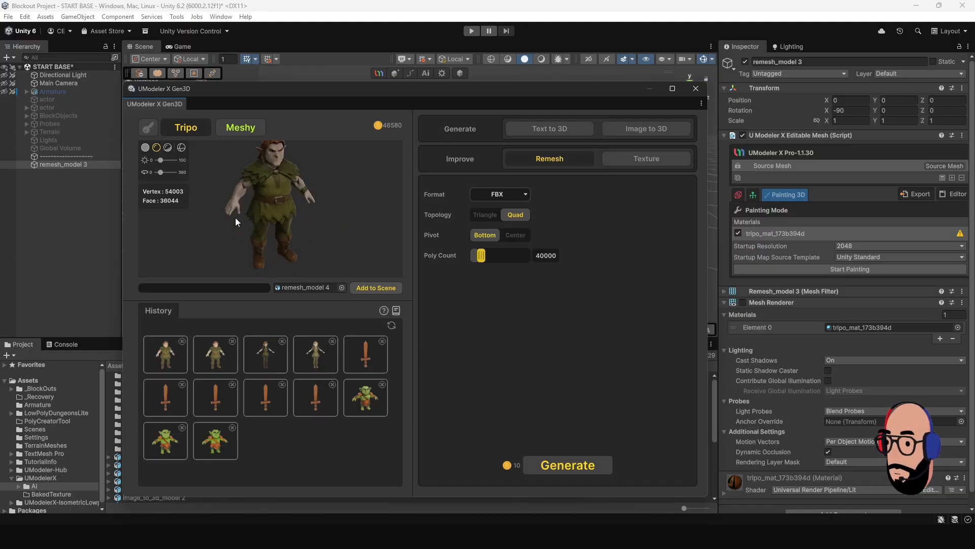
{"action": "left_click_drag", "start_coordinate": [303, 222], "coordinate": [348, 279]}
{"action": "scroll", "coordinate": [297, 210], "scroll_direction": "down", "scroll_amount": 2}
{"action": "scroll", "coordinate": [285, 224], "scroll_direction": "down", "scroll_amount": 3}
{"action": "scroll", "coordinate": [284, 221], "scroll_direction": "up", "scroll_amount": 4}
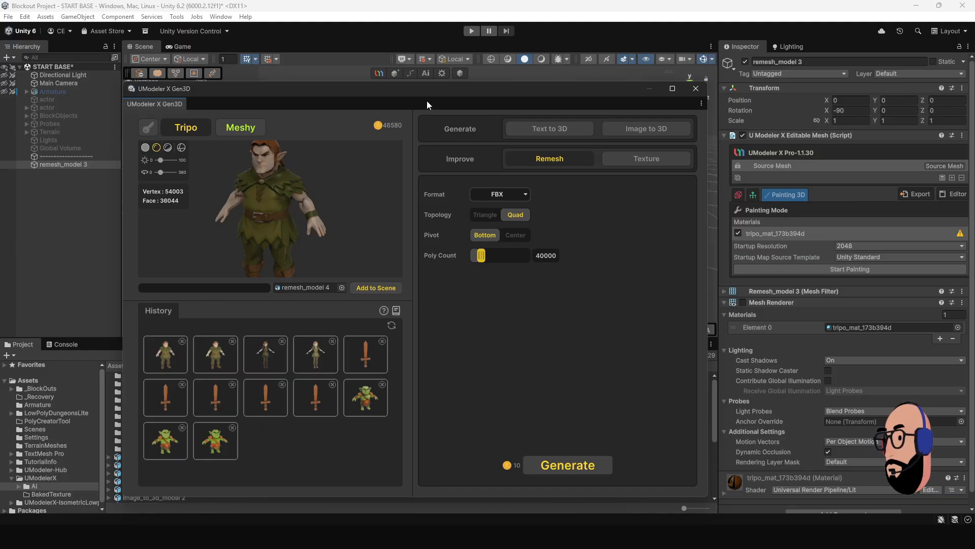
Move the generator window clear of the Scene view, place remesh_model 4 in the scene and frame it beside the sword.
{"action": "left_click_drag", "start_coordinate": [465, 88], "coordinate": [457, 405]}
{"action": "left_click", "coordinate": [492, 229]}
{"action": "left_click_drag", "start_coordinate": [493, 230], "coordinate": [492, 188], "text": "alt"}
{"action": "left_click", "coordinate": [415, 196]}
{"action": "key", "text": "f"}
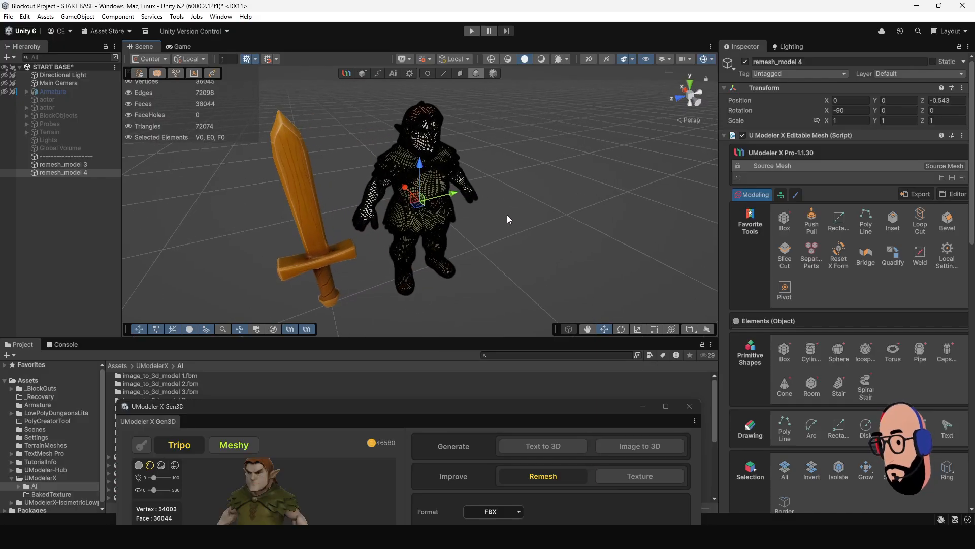
Select the sword remesh_model 3 in the scene and switch it from Painting 3D to Modeling mode.
{"action": "left_click", "coordinate": [512, 221]}
{"action": "left_click_drag", "start_coordinate": [512, 221], "coordinate": [397, 191], "text": "alt"}
{"action": "left_click", "coordinate": [325, 222]}
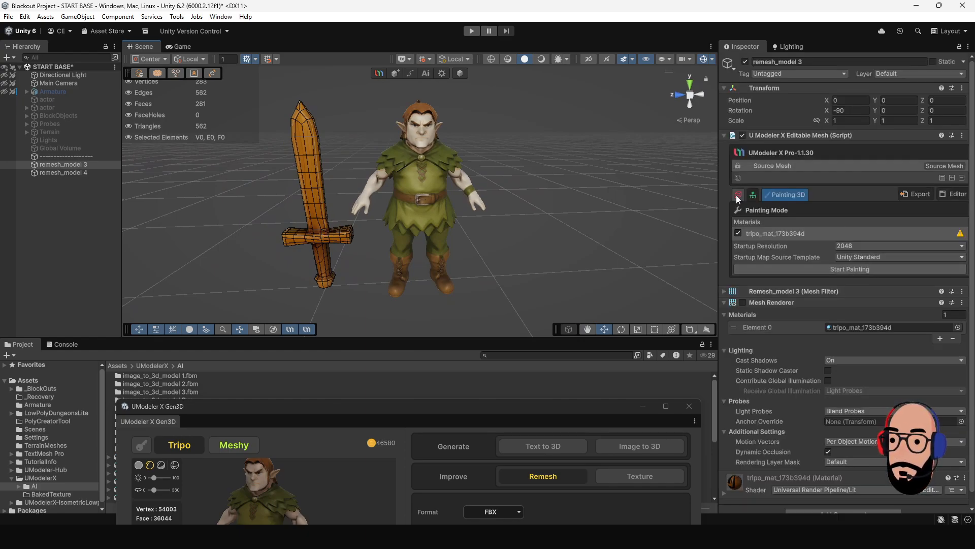
{"action": "left_click", "coordinate": [738, 195]}
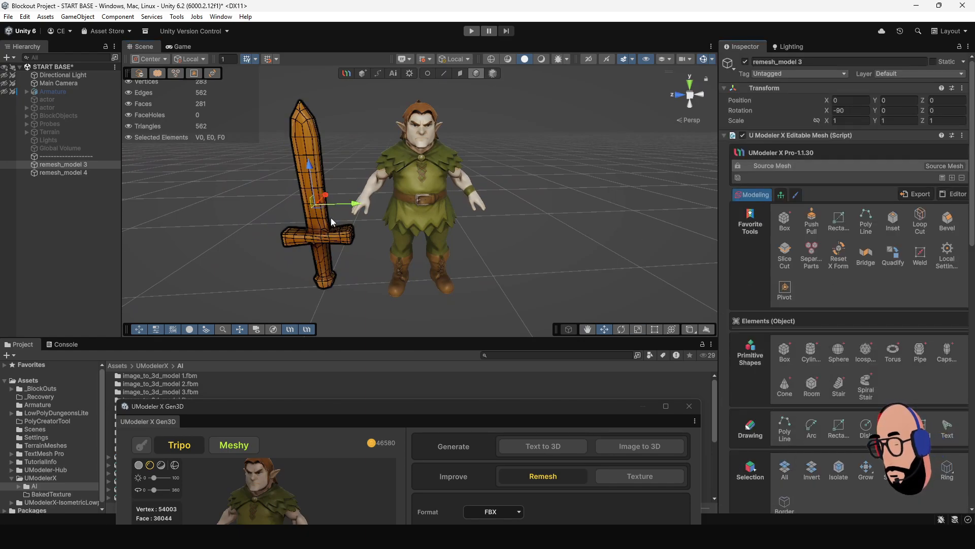
Scale the sword uniformly to about 0.62 and move it next to the male elf at about Y 0.189, Z -0.22.
{"action": "key", "text": "r"}
{"action": "left_click_drag", "start_coordinate": [317, 204], "coordinate": [396, 205]}
{"action": "key", "text": "e"}
{"action": "key", "text": "w"}
{"action": "left_click_drag", "start_coordinate": [398, 202], "coordinate": [473, 253], "text": "alt"}
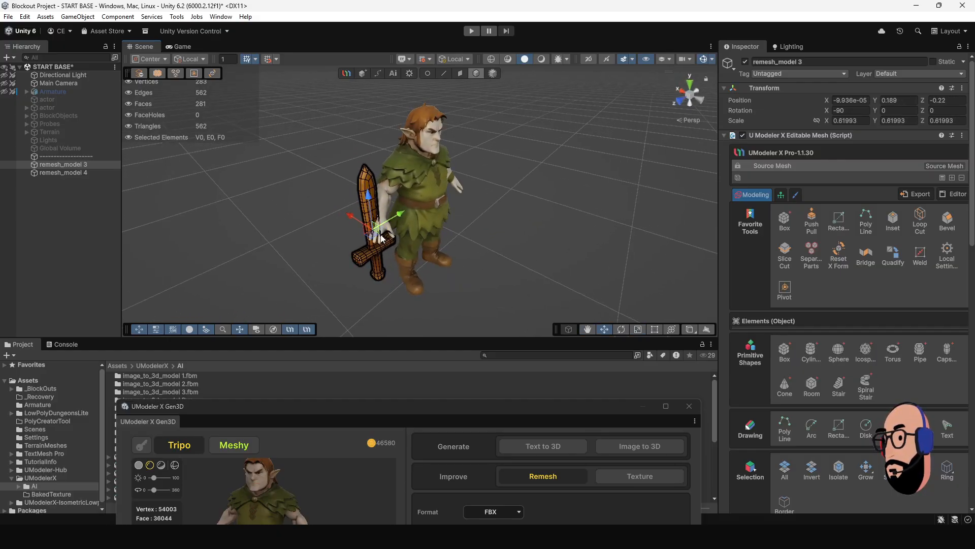
Shift the sword along the ground beside the male elf, scale it down to about 0.44 and deselect it.
{"action": "left_click_drag", "start_coordinate": [380, 224], "coordinate": [443, 224]}
{"action": "left_click_drag", "start_coordinate": [444, 224], "coordinate": [344, 186], "text": "alt"}
{"action": "key", "text": "r"}
{"action": "left_click_drag", "start_coordinate": [404, 210], "coordinate": [373, 208]}
{"action": "key", "text": "w"}
{"action": "left_click", "coordinate": [351, 258]}
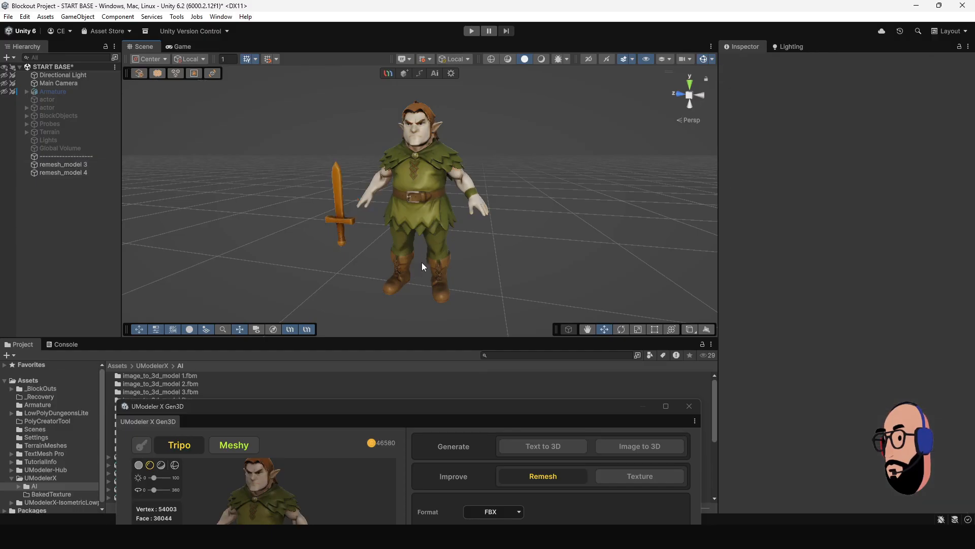
{"action": "scroll", "coordinate": [422, 259], "scroll_direction": "down", "scroll_amount": 5}
{"action": "left_click_drag", "start_coordinate": [426, 224], "coordinate": [440, 264], "text": "alt"}
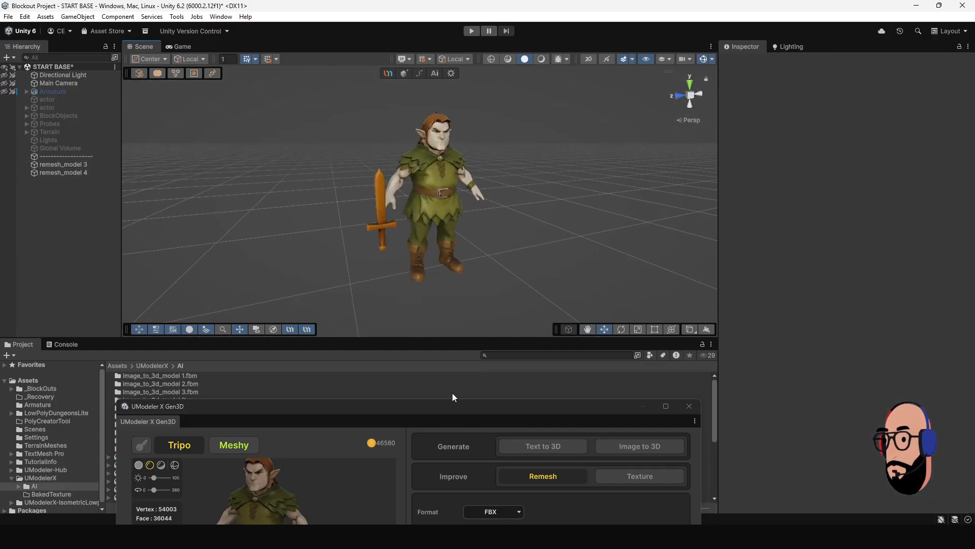
Add the female elf image_to_3d_model 2 from the generation history to the scene and move the generator window clear of the view.
{"action": "left_click_drag", "start_coordinate": [455, 412], "coordinate": [470, 104]}
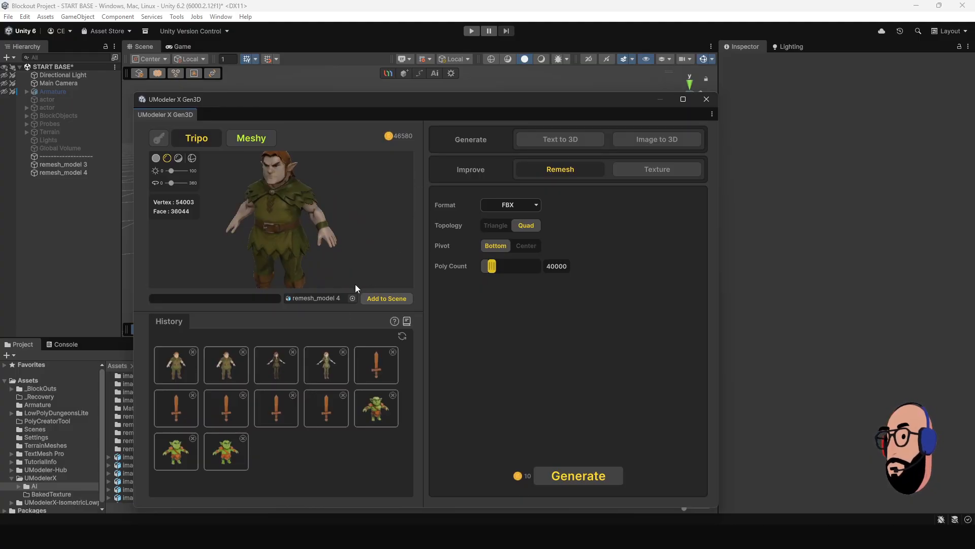
{"action": "left_click", "coordinate": [283, 366]}
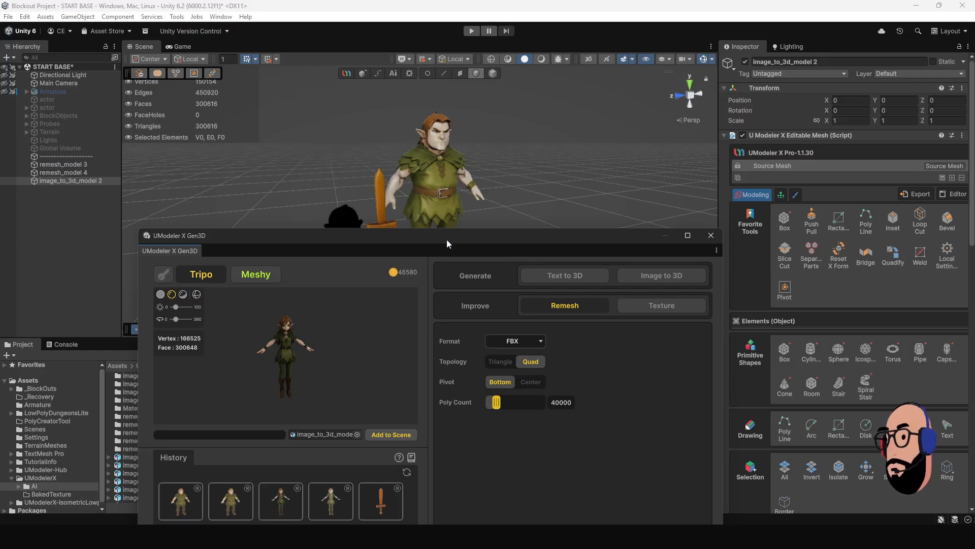
{"action": "left_click_drag", "start_coordinate": [446, 239], "coordinate": [442, 399]}
Position the female elf beside the male elf at about Y 0.487, Z 0.134, level with his feet.
{"action": "left_click_drag", "start_coordinate": [346, 254], "coordinate": [373, 185]}
{"action": "left_click", "coordinate": [301, 241]}
{"action": "middle_click_drag", "start_coordinate": [337, 206], "coordinate": [337, 254]}
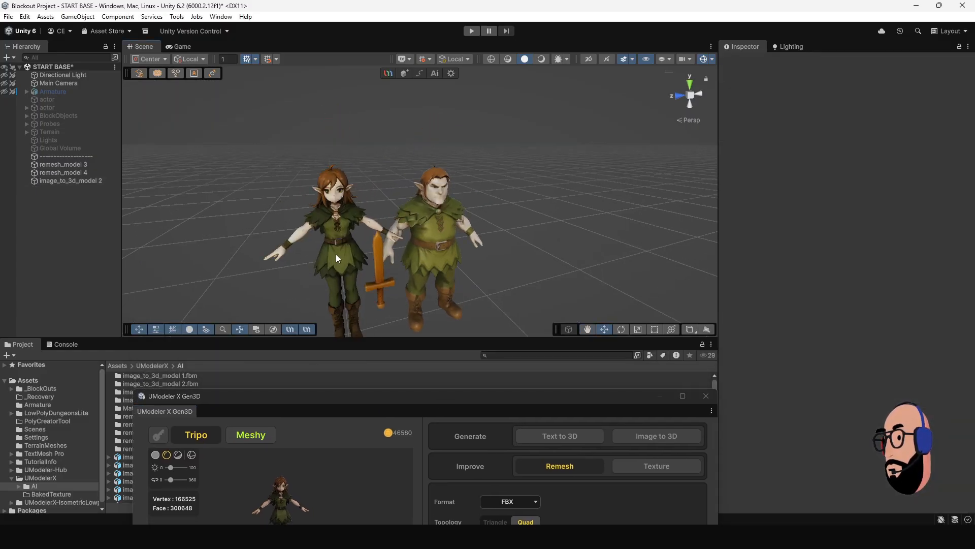
{"action": "left_click", "coordinate": [344, 251]}
{"action": "left_click_drag", "start_coordinate": [299, 266], "coordinate": [275, 269]}
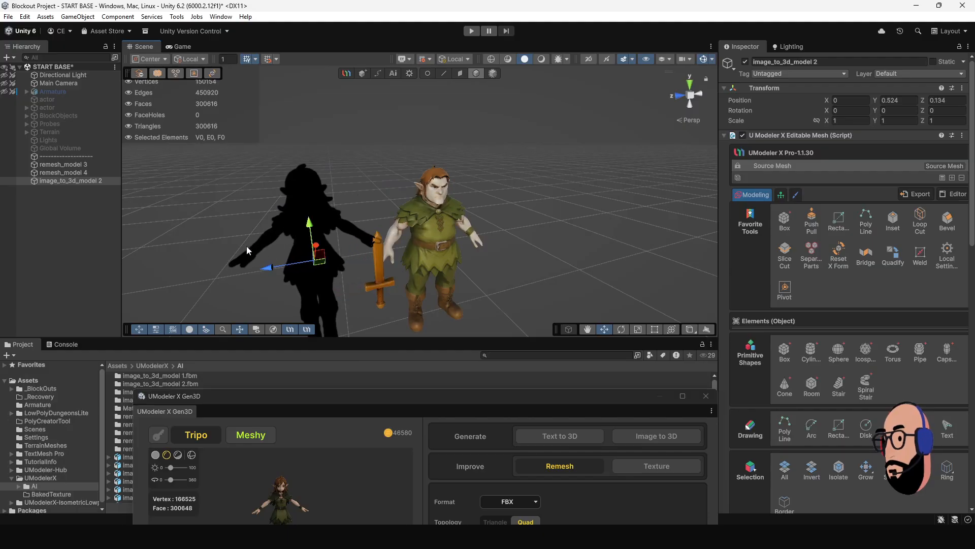
{"action": "left_click", "coordinate": [283, 282]}
{"action": "scroll", "coordinate": [299, 254], "scroll_direction": "down", "scroll_amount": 4}
{"action": "left_click_drag", "start_coordinate": [320, 218], "coordinate": [342, 198], "text": "alt"}
{"action": "left_click", "coordinate": [348, 203]}
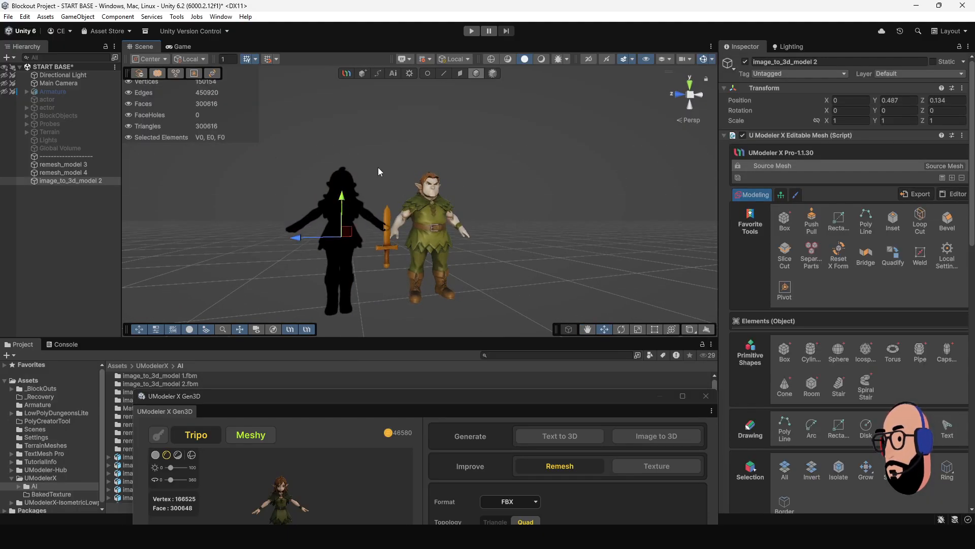
Move the sword to the female elf's outer side at about X -0.18, Y 0.279, Z 0.477 and deselect it.
{"action": "left_click", "coordinate": [392, 167]}
{"action": "left_click_drag", "start_coordinate": [466, 168], "coordinate": [330, 240], "text": "alt"}
{"action": "left_click", "coordinate": [374, 242]}
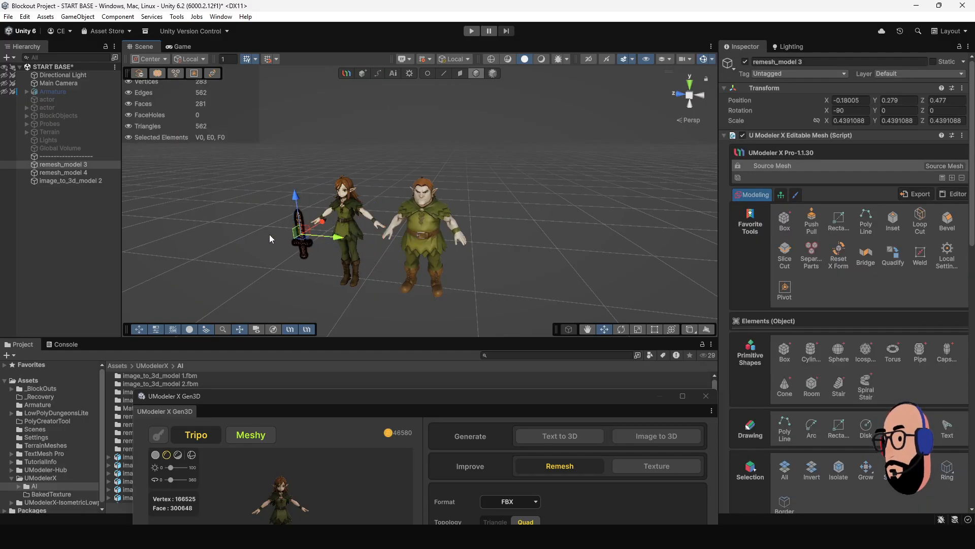
{"action": "left_click", "coordinate": [270, 233]}
Examine the sword and both textured elf characters side by side from several angles, framing the male elf.
{"action": "scroll", "coordinate": [368, 240], "scroll_direction": "up", "scroll_amount": 5}
{"action": "left_click_drag", "start_coordinate": [390, 230], "coordinate": [300, 158], "text": "alt"}
{"action": "right_click_drag", "start_coordinate": [485, 257], "coordinate": [529, 278], "text": "alt"}
{"action": "left_click_drag", "start_coordinate": [534, 274], "coordinate": [420, 223], "text": "alt"}
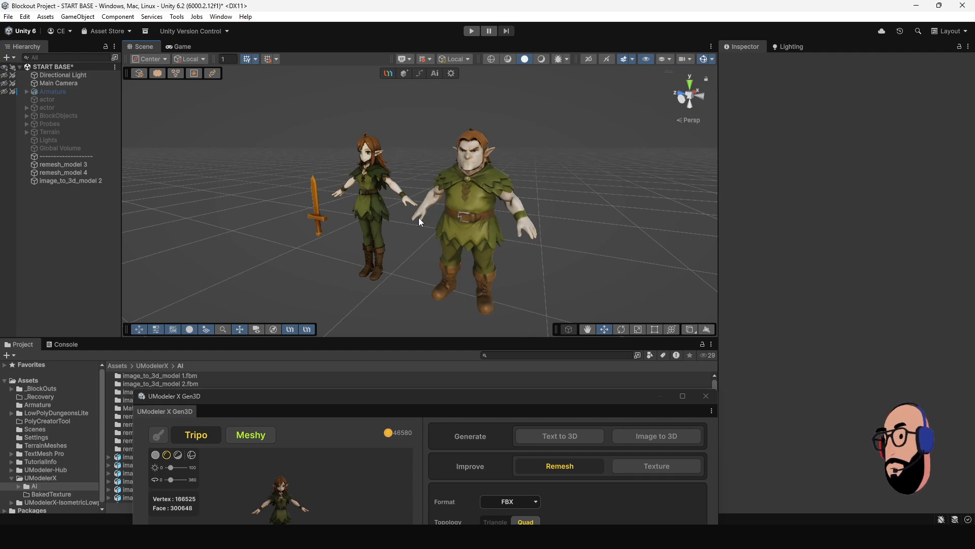
{"action": "left_click", "coordinate": [483, 194]}
{"action": "key", "text": "f"}
{"action": "left_click", "coordinate": [504, 210]}
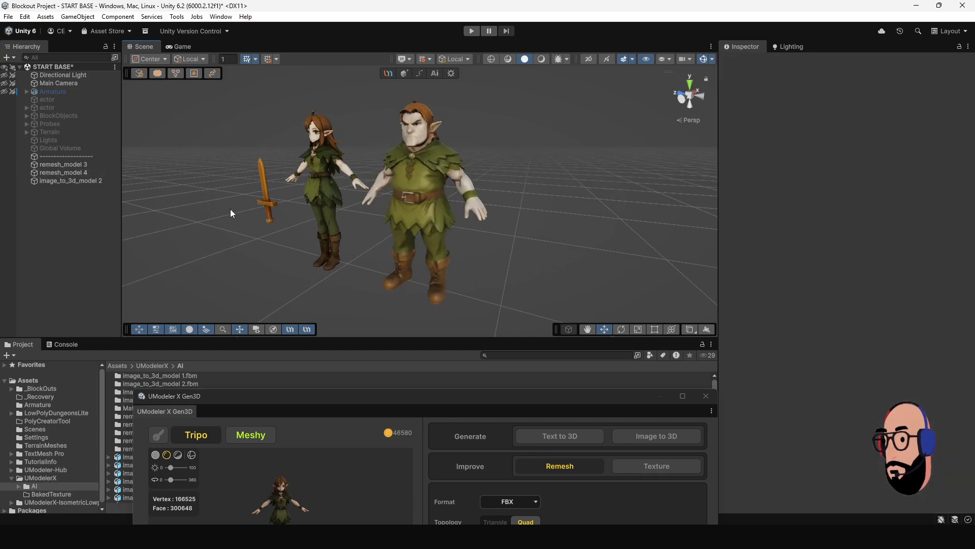
{"action": "left_click", "coordinate": [282, 181]}
{"action": "left_click", "coordinate": [355, 200]}
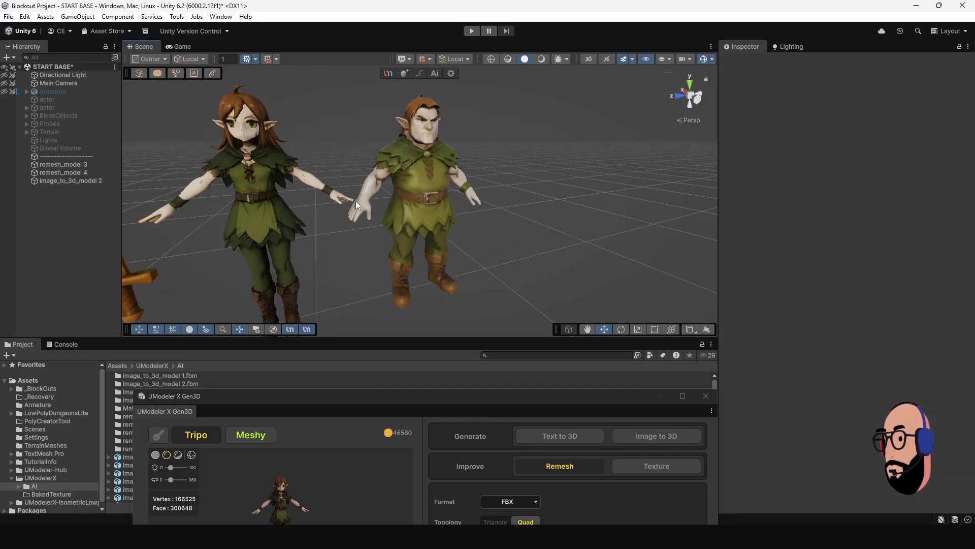
Select the female elf and examine the wireframe density of her face, torso and arms, then view her deselected.
{"action": "left_click", "coordinate": [270, 177]}
{"action": "key", "text": "f"}
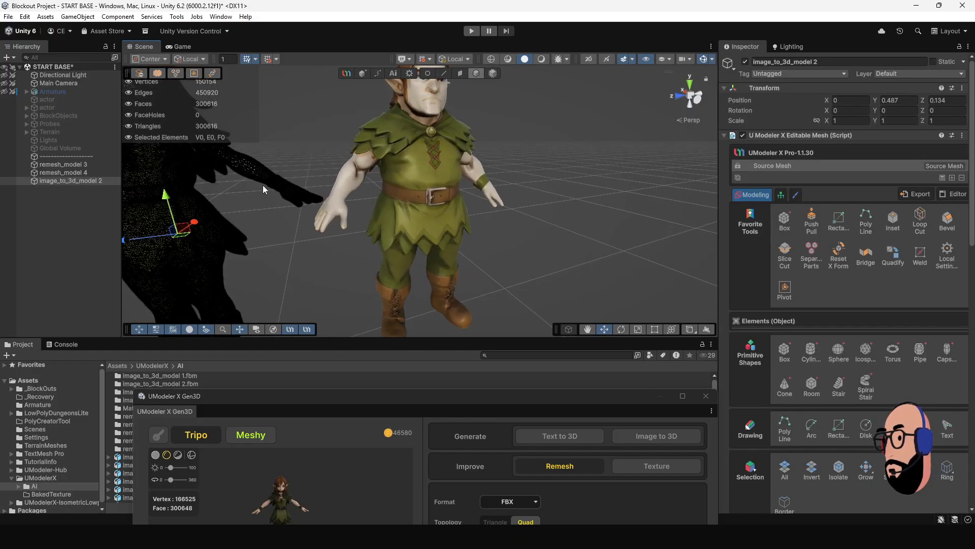
{"action": "middle_click_drag", "start_coordinate": [355, 223], "coordinate": [392, 277]}
{"action": "scroll", "coordinate": [392, 277], "scroll_direction": "up", "scroll_amount": 3}
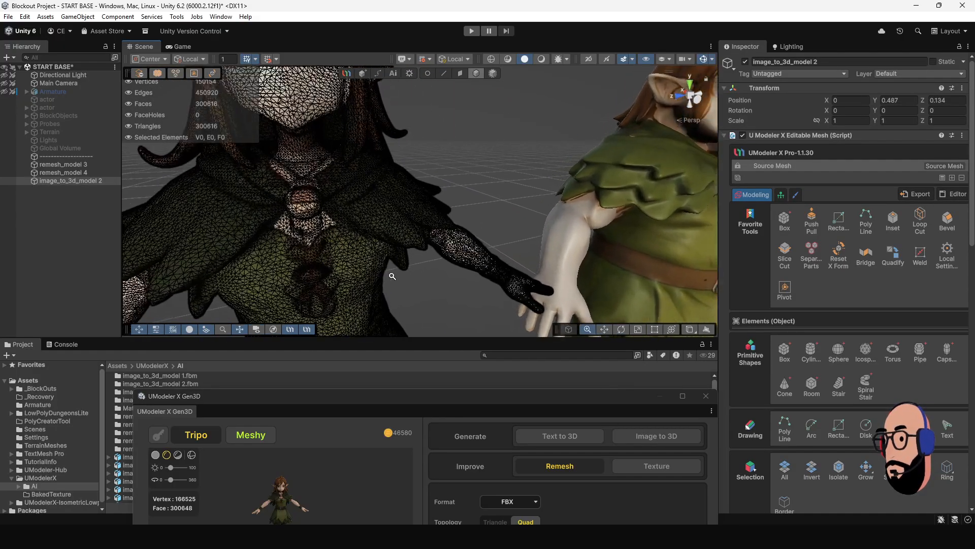
{"action": "left_click_drag", "start_coordinate": [391, 277], "coordinate": [336, 233], "text": "alt"}
{"action": "middle_click_drag", "start_coordinate": [335, 233], "coordinate": [364, 281]}
{"action": "left_click_drag", "start_coordinate": [364, 281], "coordinate": [380, 232], "text": "alt"}
{"action": "scroll", "coordinate": [377, 229], "scroll_direction": "down", "scroll_amount": 5}
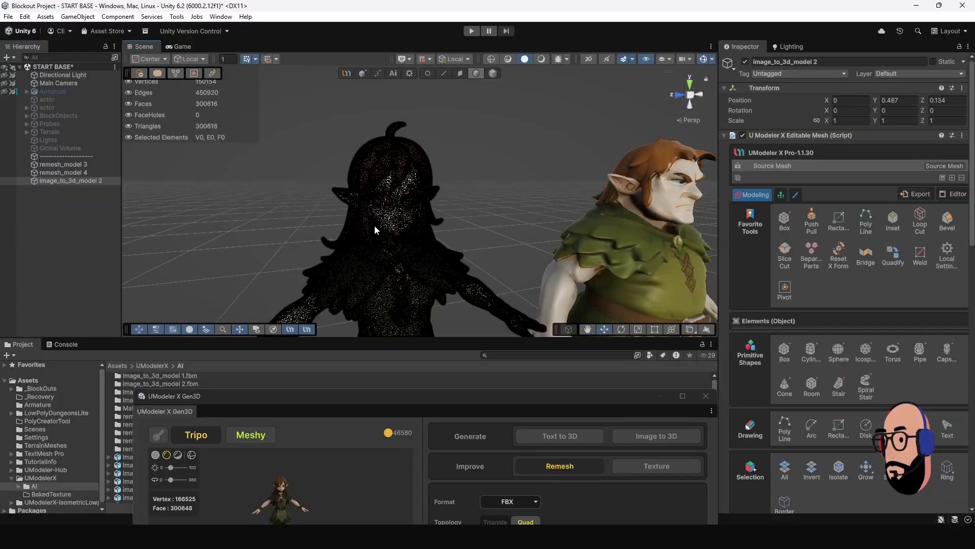
{"action": "left_click", "coordinate": [495, 203]}
{"action": "scroll", "coordinate": [467, 230], "scroll_direction": "up", "scroll_amount": 2}
{"action": "scroll", "coordinate": [467, 231], "scroll_direction": "down", "scroll_amount": 5}
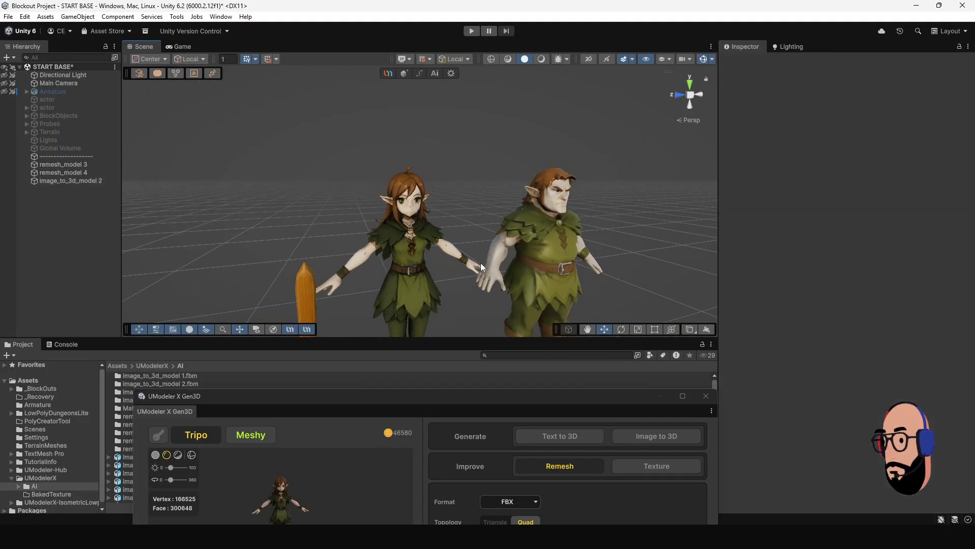
Compare both elves up close, selecting the female and then the male to view each wireframe.
{"action": "left_click_drag", "start_coordinate": [443, 219], "coordinate": [382, 202], "text": "alt"}
{"action": "scroll", "coordinate": [429, 252], "scroll_direction": "up", "scroll_amount": 2}
{"action": "left_click_drag", "start_coordinate": [429, 252], "coordinate": [382, 220], "text": "alt"}
{"action": "left_click", "coordinate": [358, 206]}
{"action": "scroll", "coordinate": [355, 211], "scroll_direction": "up", "scroll_amount": 6}
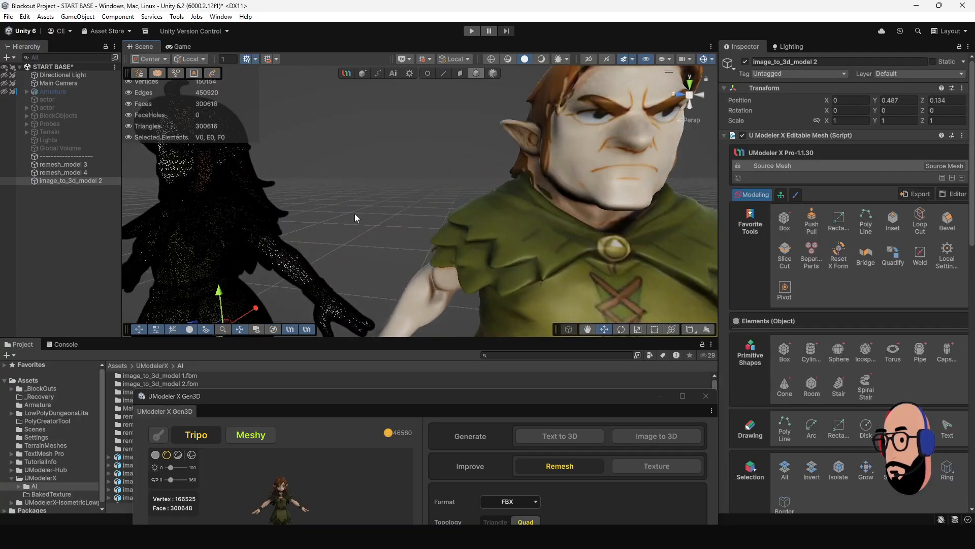
{"action": "middle_click_drag", "start_coordinate": [308, 225], "coordinate": [393, 229]}
{"action": "scroll", "coordinate": [472, 231], "scroll_direction": "down", "scroll_amount": 4}
{"action": "middle_click_drag", "start_coordinate": [478, 230], "coordinate": [407, 200]}
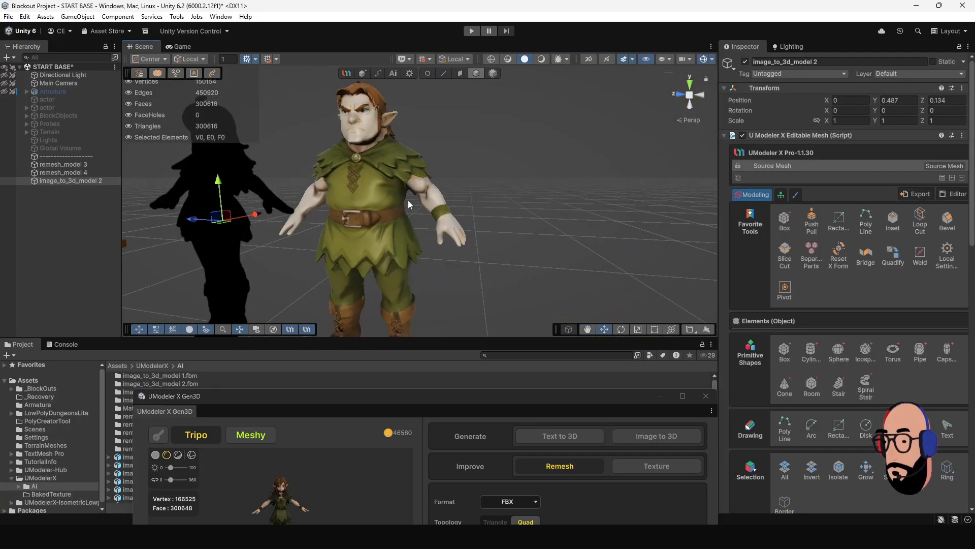
{"action": "left_click", "coordinate": [407, 178]}
{"action": "left_click_drag", "start_coordinate": [440, 172], "coordinate": [497, 206], "text": "alt"}
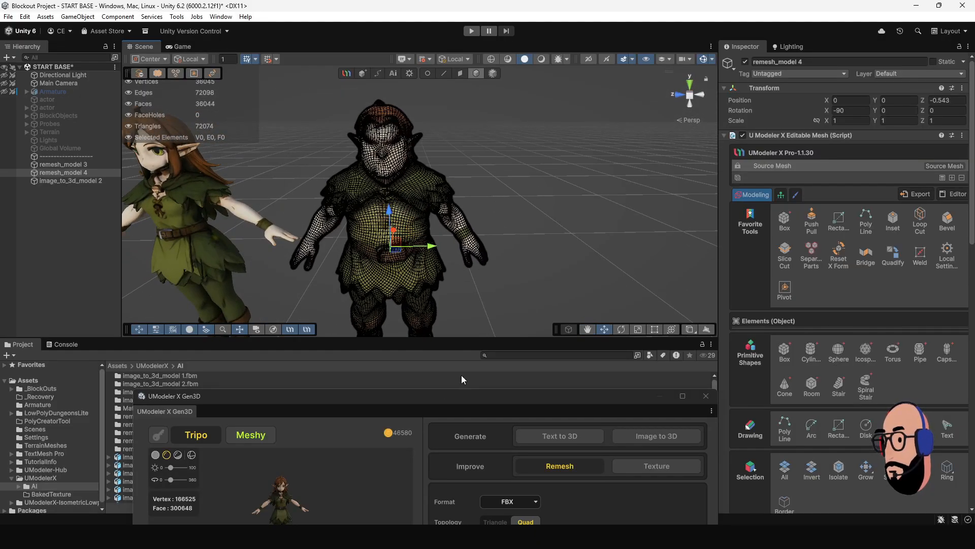
Load the original male elf from the history and set the Image to 3D Topology to Triangle.
{"action": "left_click_drag", "start_coordinate": [440, 398], "coordinate": [453, 108]}
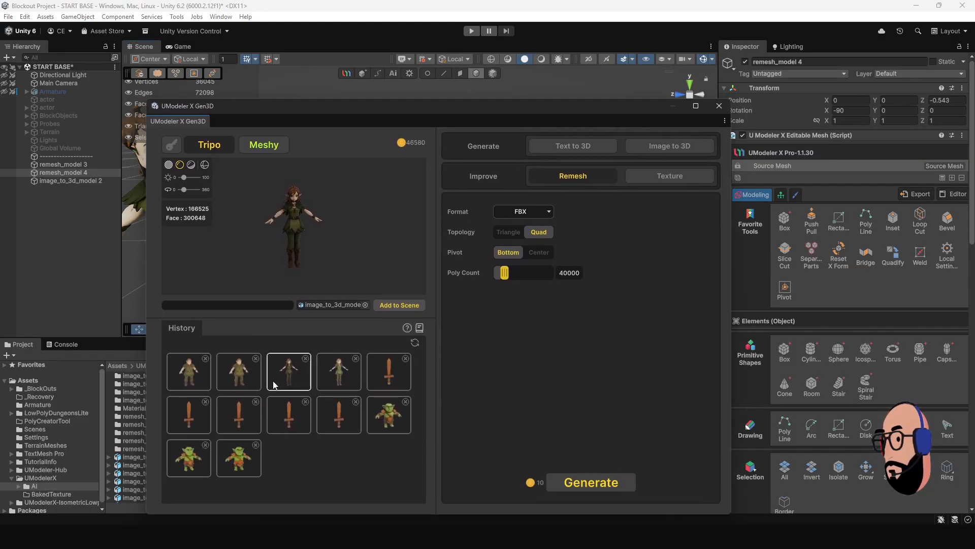
{"action": "left_click", "coordinate": [237, 377]}
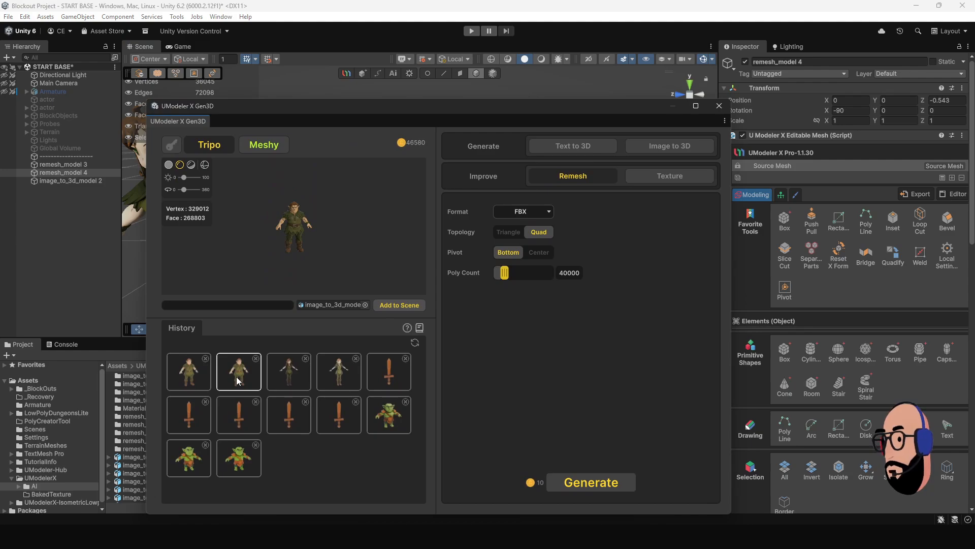
{"action": "left_click", "coordinate": [647, 147]}
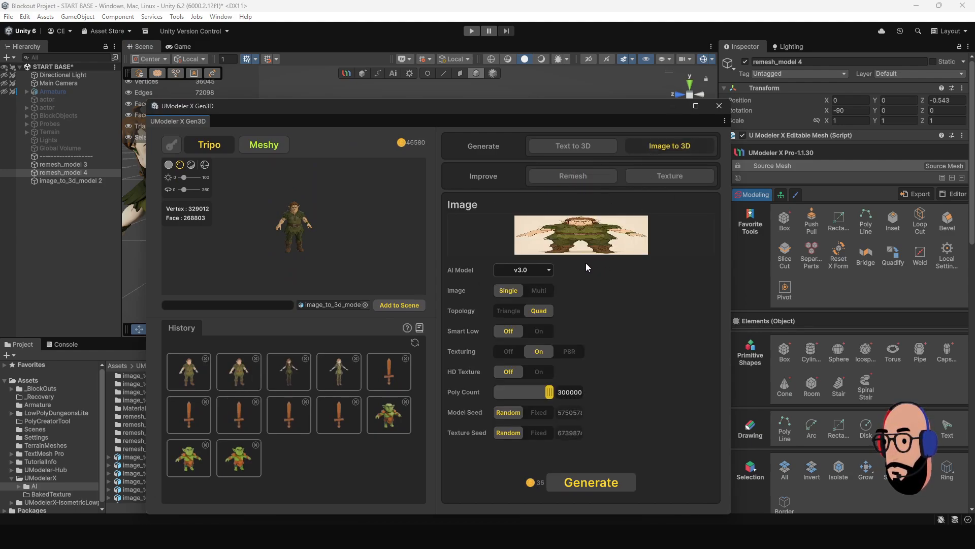
{"action": "left_click", "coordinate": [514, 311]}
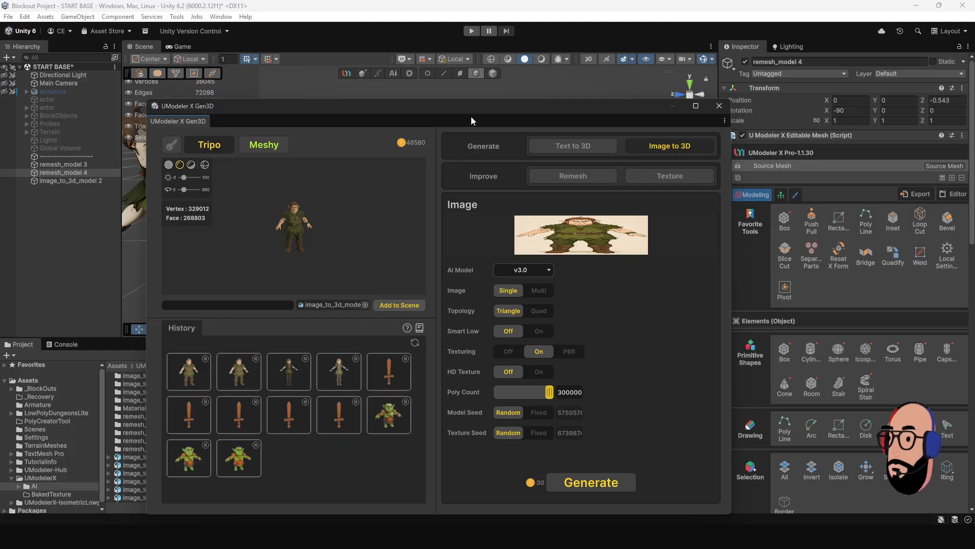
{"action": "left_click_drag", "start_coordinate": [471, 109], "coordinate": [471, 81]}
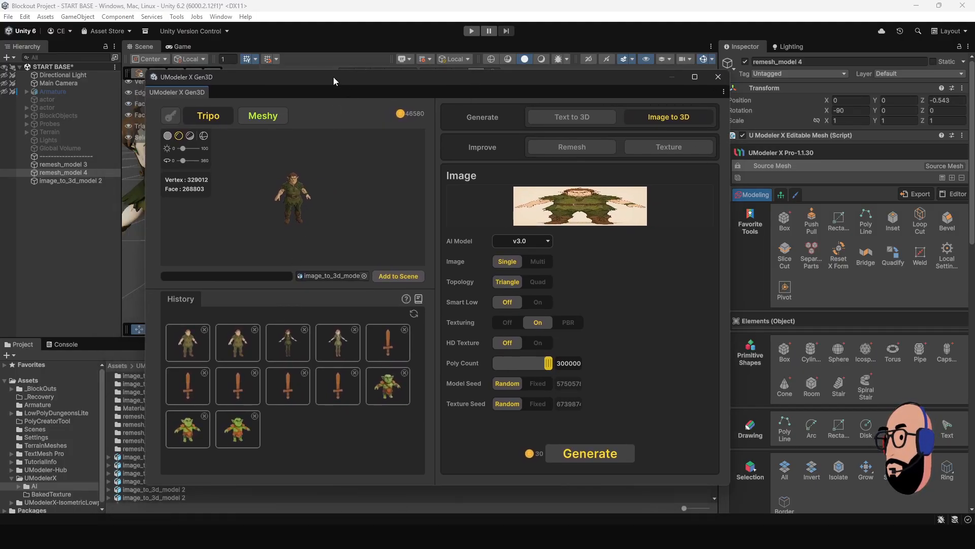
Clear the generator window from the scene and examine the quad wireframe on the male elf's torso, arms and head.
{"action": "left_click_drag", "start_coordinate": [333, 77], "coordinate": [337, 342]}
{"action": "scroll", "coordinate": [371, 232], "scroll_direction": "up", "scroll_amount": 5}
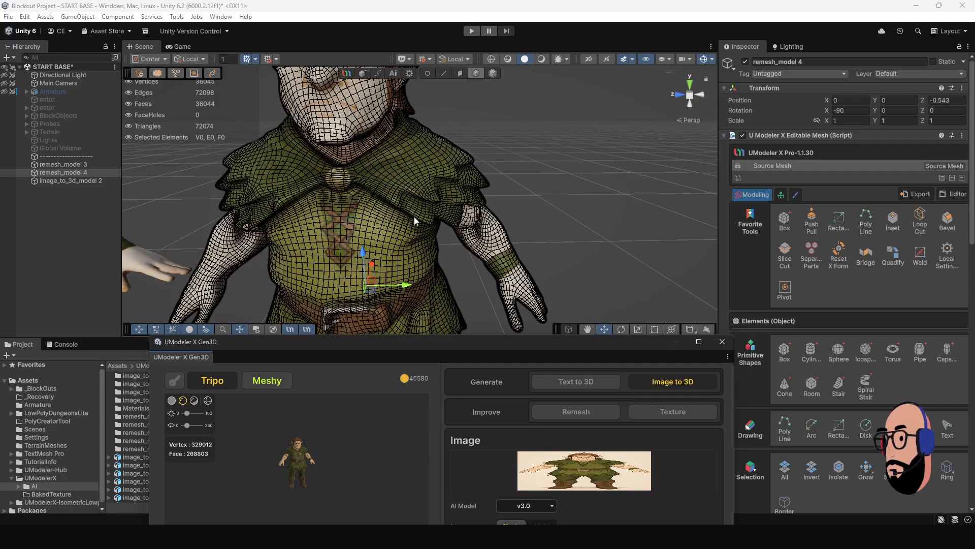
{"action": "left_click_drag", "start_coordinate": [414, 216], "coordinate": [399, 199], "text": "alt"}
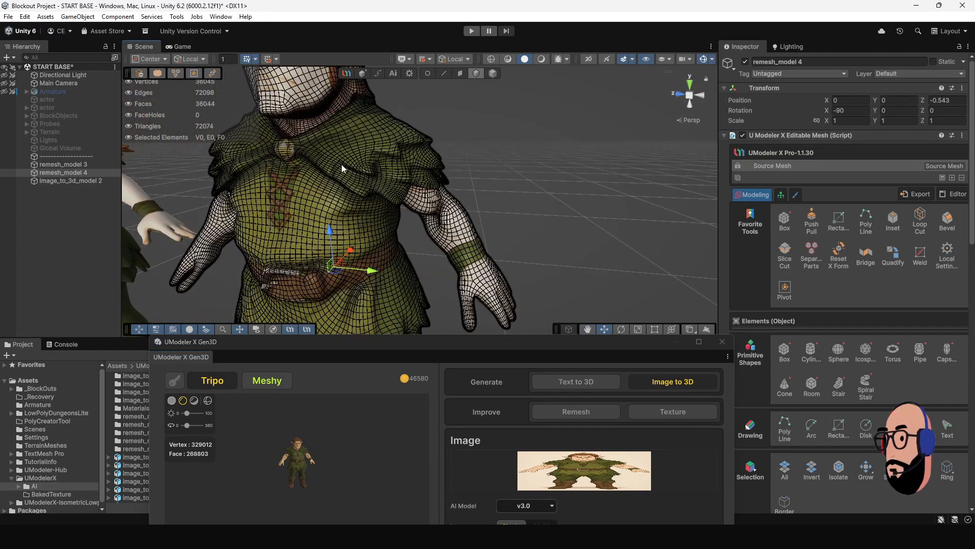
{"action": "scroll", "coordinate": [364, 155], "scroll_direction": "down", "scroll_amount": 2}
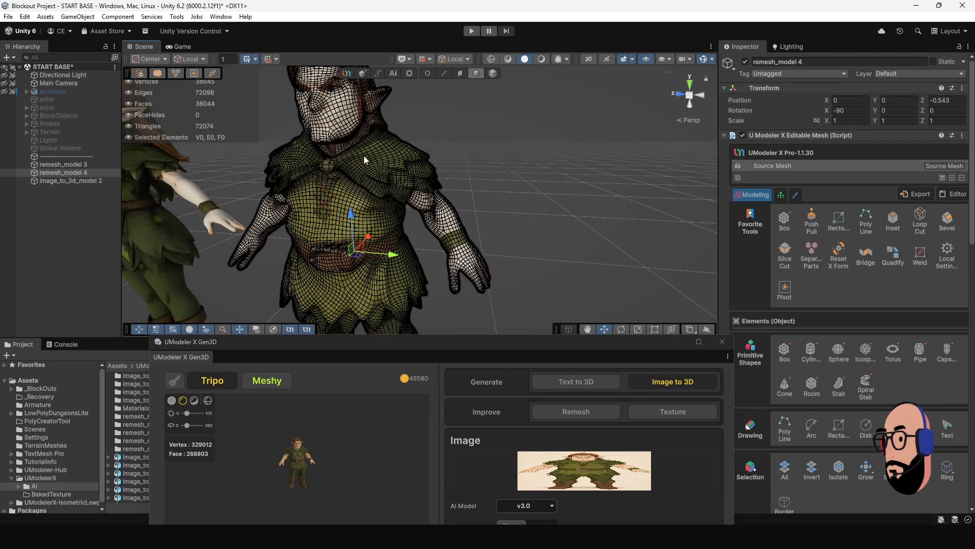
{"action": "middle_click_drag", "start_coordinate": [345, 161], "coordinate": [409, 231]}
{"action": "left_click_drag", "start_coordinate": [410, 230], "coordinate": [462, 197], "text": "alt"}
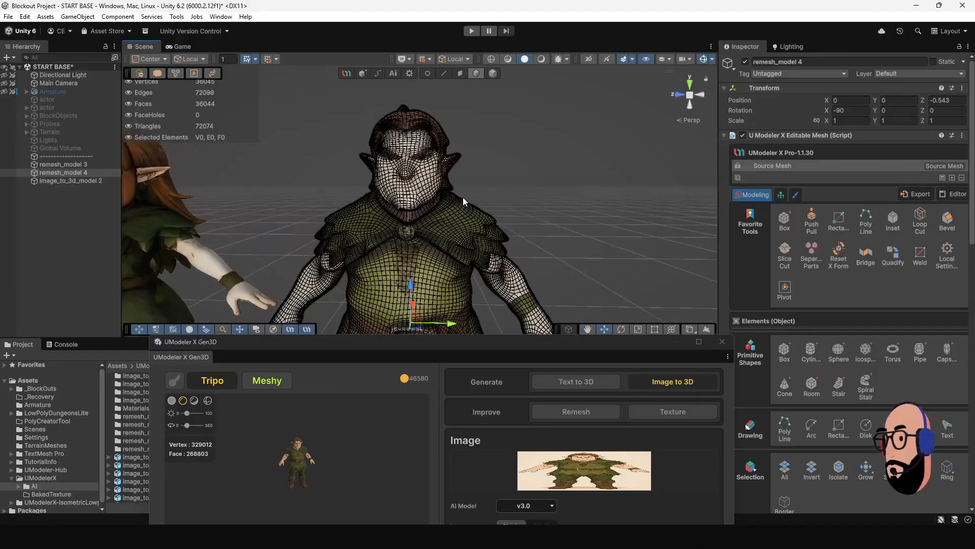
{"action": "scroll", "coordinate": [497, 253], "scroll_direction": "down", "scroll_amount": 5}
{"action": "left_click_drag", "start_coordinate": [496, 244], "coordinate": [429, 253], "text": "alt"}
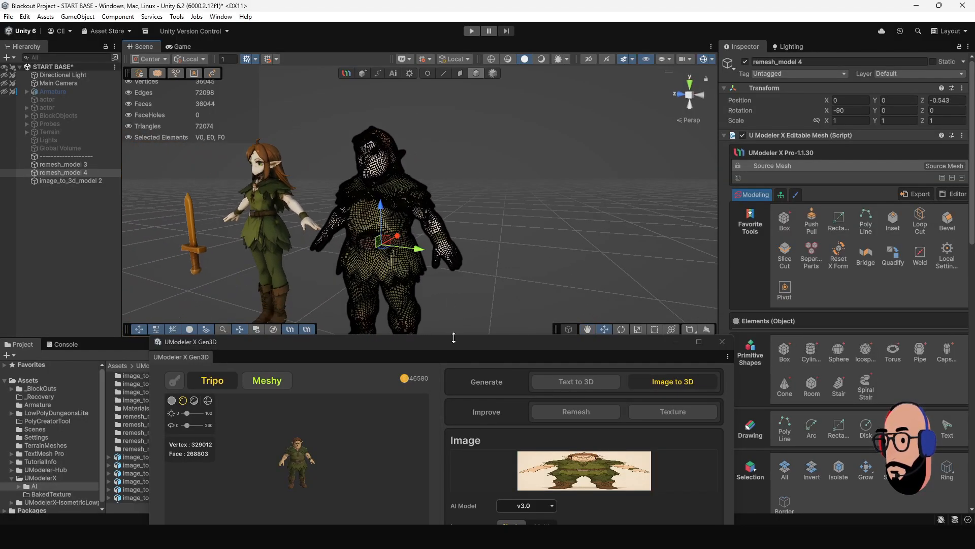
Bring the generator window back and examine the original male elf's outfit and face in its preview.
{"action": "left_click_drag", "start_coordinate": [457, 345], "coordinate": [444, 104]}
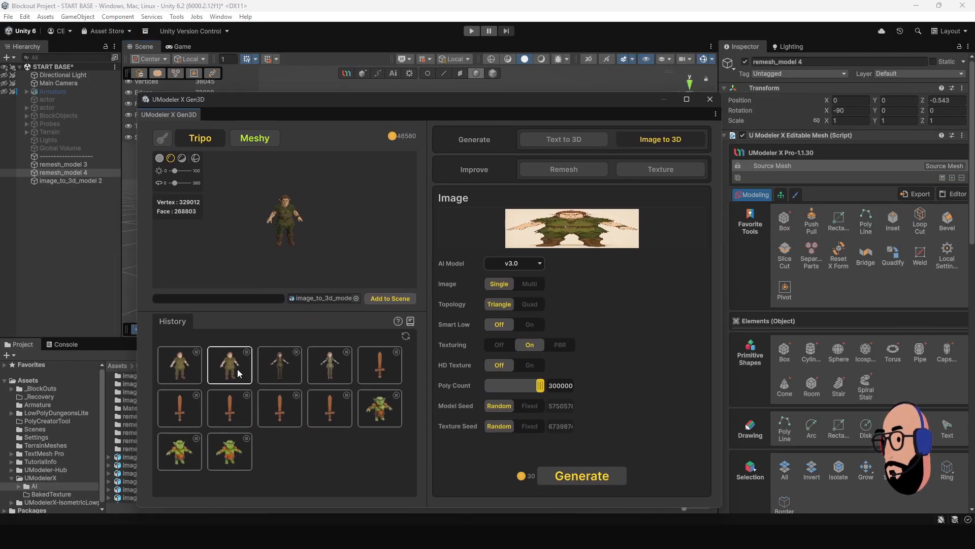
{"action": "scroll", "coordinate": [375, 222], "scroll_direction": "up", "scroll_amount": 2}
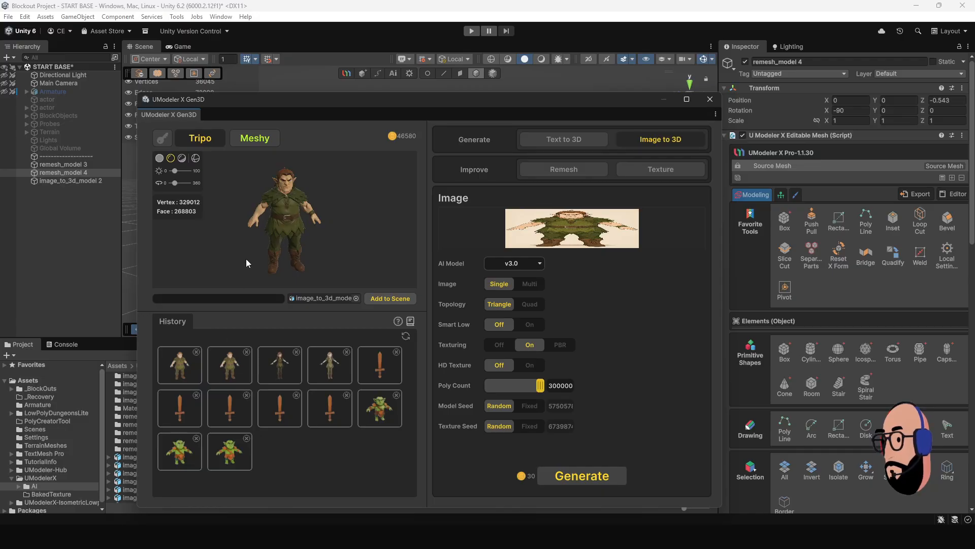
{"action": "scroll", "coordinate": [276, 218], "scroll_direction": "up", "scroll_amount": 4}
{"action": "scroll", "coordinate": [276, 219], "scroll_direction": "up", "scroll_amount": 2}
{"action": "left_click_drag", "start_coordinate": [276, 218], "coordinate": [325, 238]}
{"action": "left_click_drag", "start_coordinate": [280, 213], "coordinate": [212, 215]}
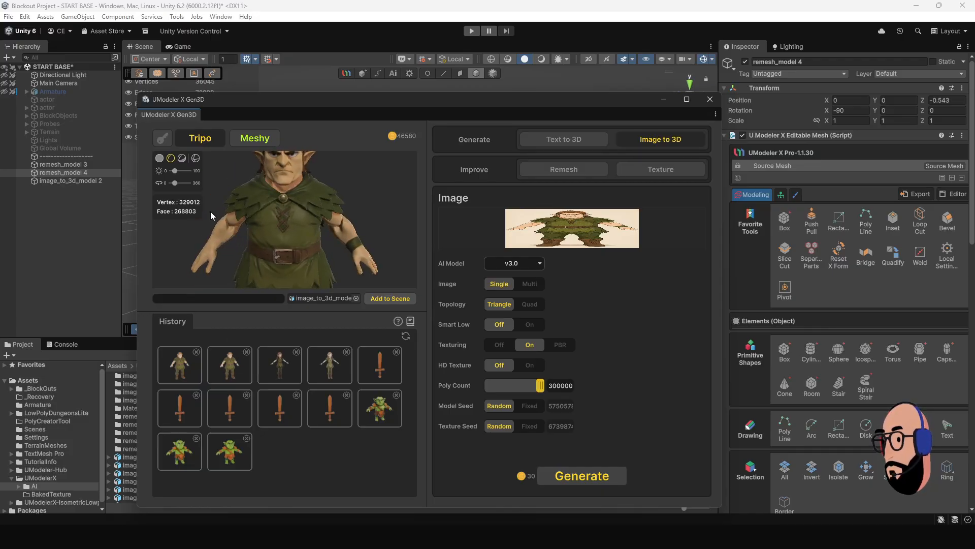
{"action": "scroll", "coordinate": [325, 247], "scroll_direction": "down", "scroll_amount": 2}
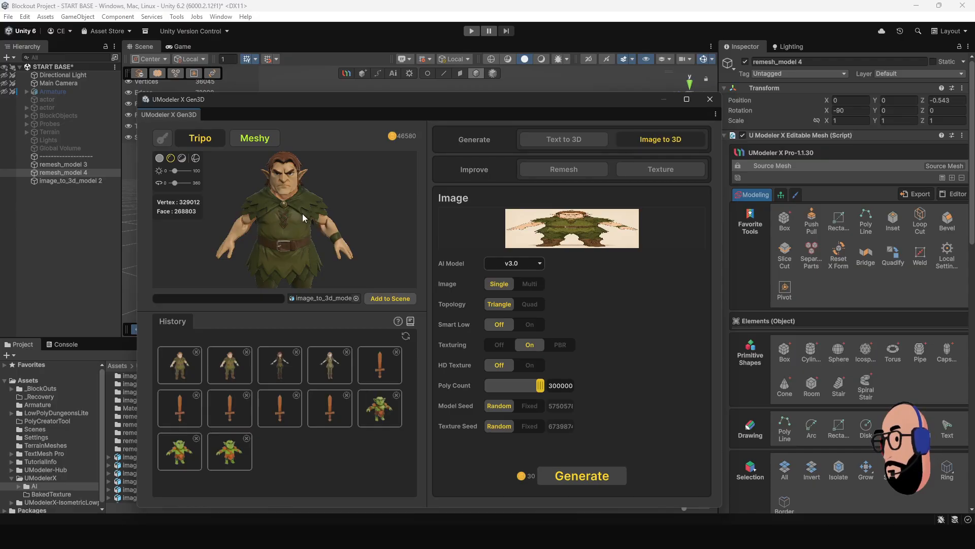
Examine the newly generated triangle-topology male elf's belt, collar and leaf-shaped shoulder pieces up close in the preview.
{"action": "scroll", "coordinate": [331, 225], "scroll_direction": "up", "scroll_amount": 4}
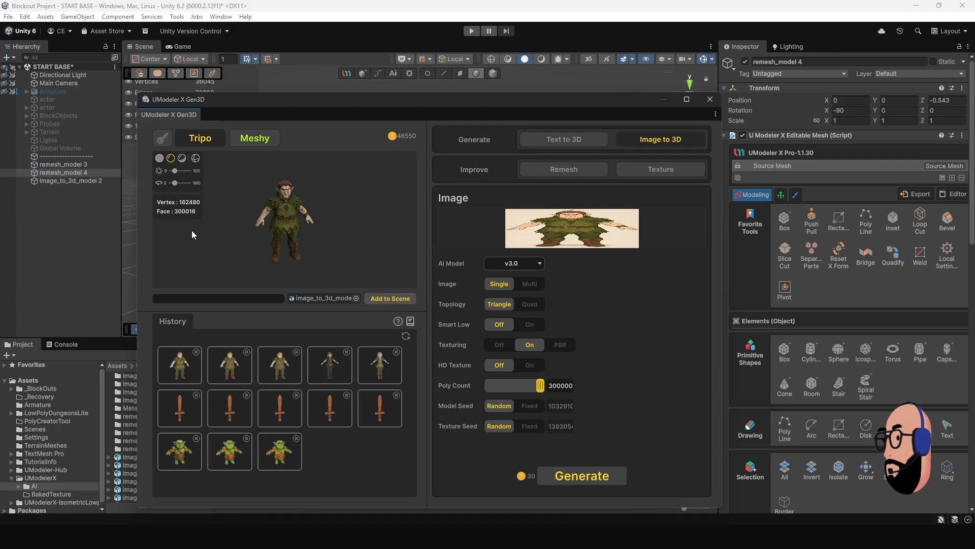
{"action": "scroll", "coordinate": [285, 227], "scroll_direction": "up", "scroll_amount": 5}
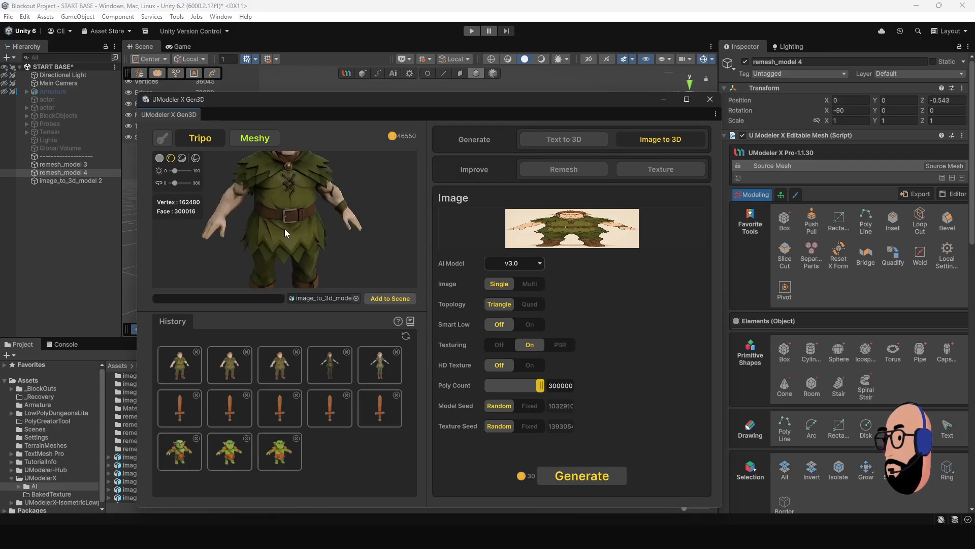
{"action": "left_click_drag", "start_coordinate": [291, 211], "coordinate": [299, 230]}
{"action": "scroll", "coordinate": [264, 216], "scroll_direction": "up", "scroll_amount": 3}
{"action": "scroll", "coordinate": [306, 238], "scroll_direction": "up", "scroll_amount": 5}
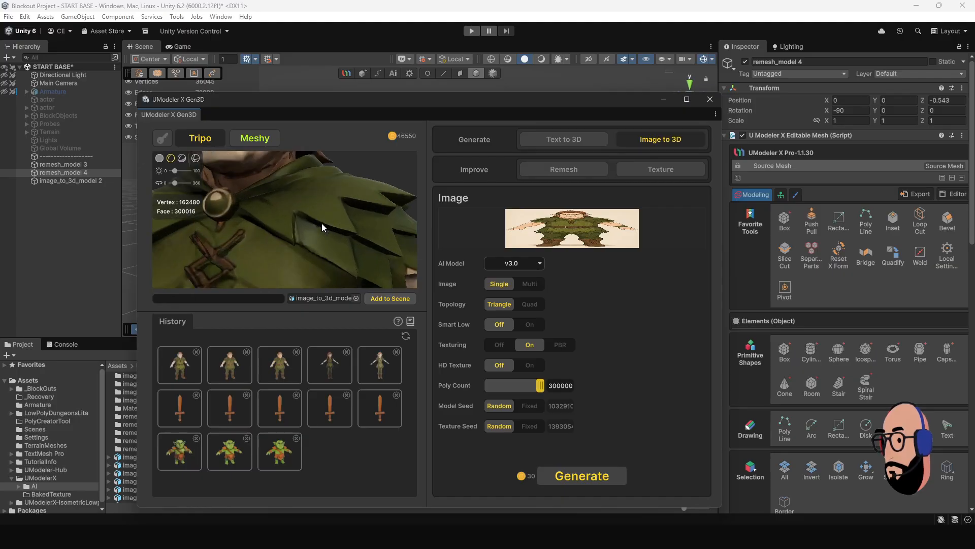
{"action": "left_click_drag", "start_coordinate": [301, 220], "coordinate": [309, 194]}
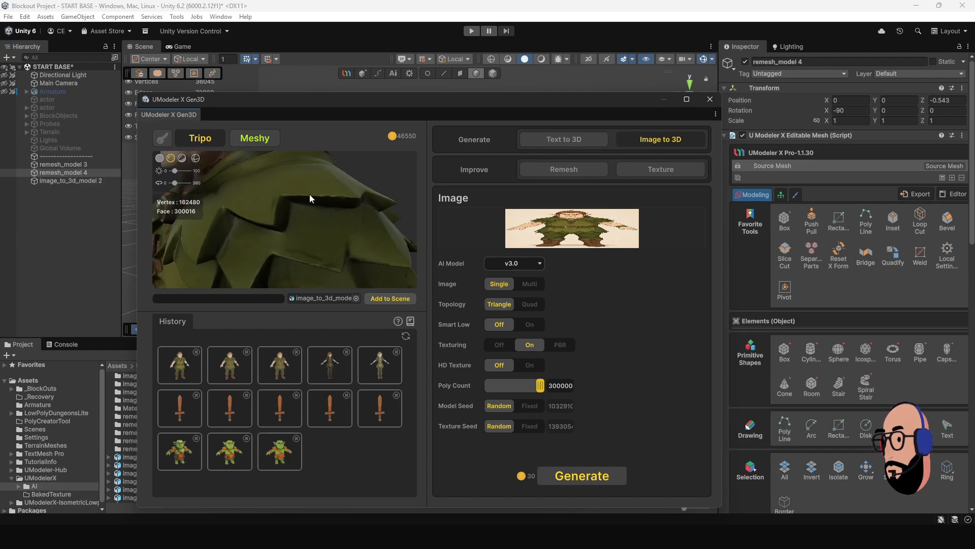
Load the original quad male elf from the history and examine its collar and shoulder cape for comparison.
{"action": "left_click", "coordinate": [237, 371]}
{"action": "left_click", "coordinate": [280, 364]}
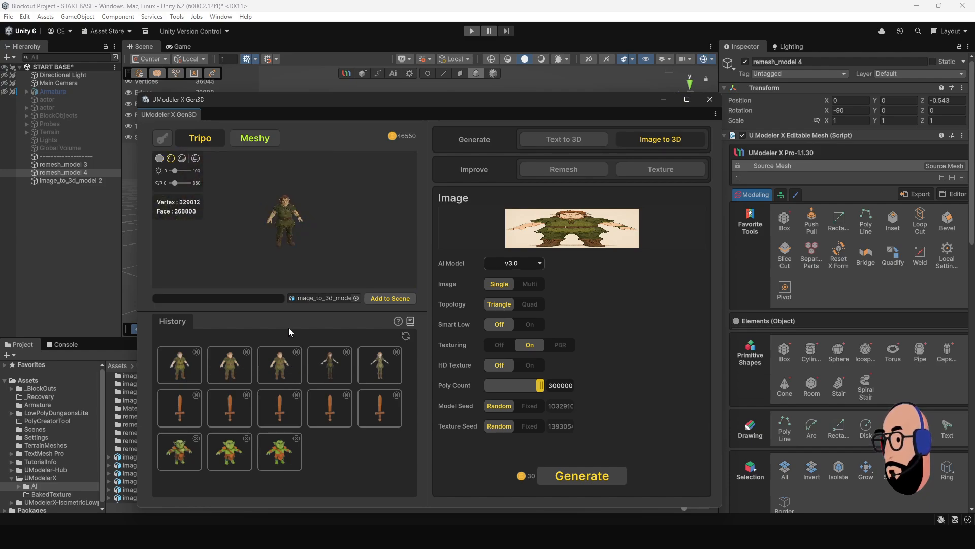
{"action": "scroll", "coordinate": [294, 205], "scroll_direction": "up", "scroll_amount": 5}
{"action": "middle_click_drag", "start_coordinate": [278, 306], "coordinate": [276, 308]}
{"action": "scroll", "coordinate": [292, 258], "scroll_direction": "up", "scroll_amount": 3}
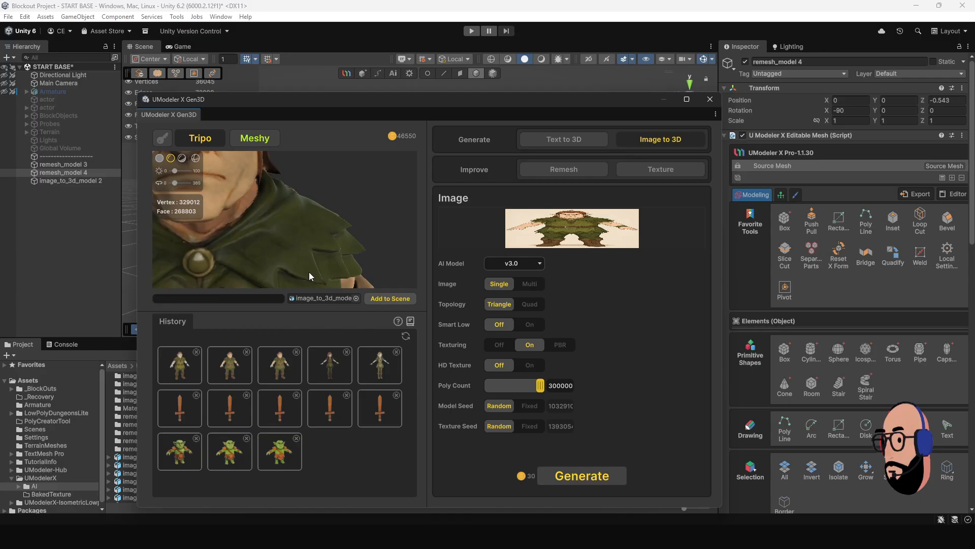
{"action": "left_click_drag", "start_coordinate": [310, 272], "coordinate": [268, 231]}
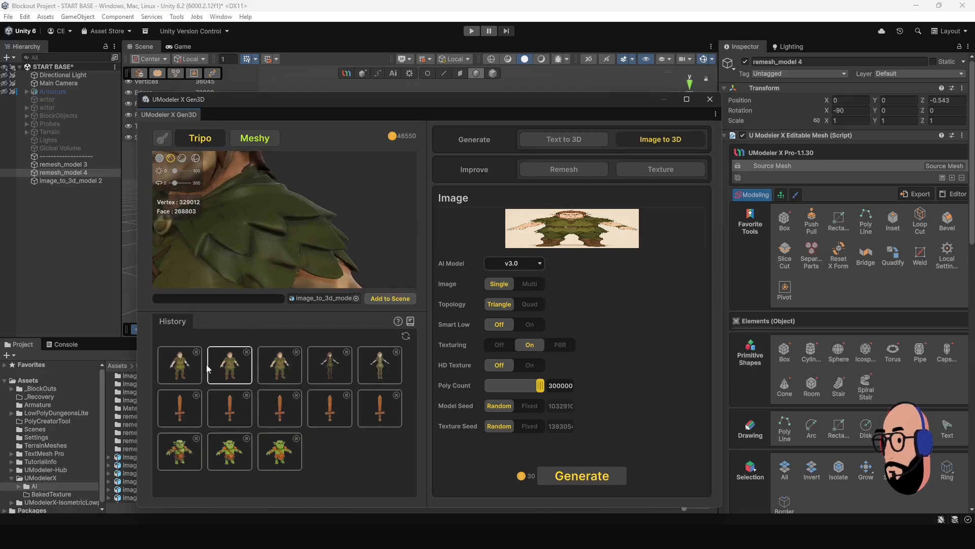
Load the newest triangle elf from the history and inspect its tunic details and side profile.
{"action": "left_click", "coordinate": [187, 365]}
{"action": "scroll", "coordinate": [283, 220], "scroll_direction": "up", "scroll_amount": 8}
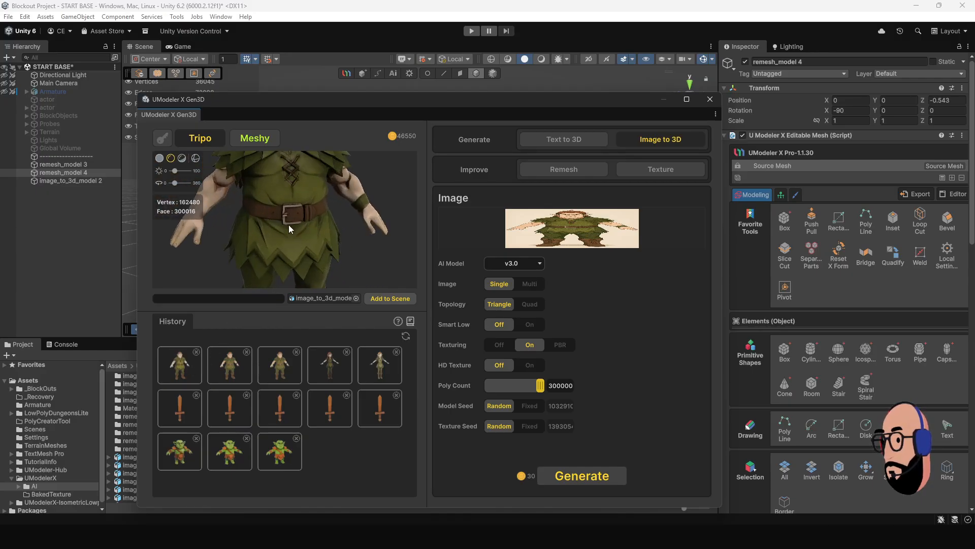
{"action": "middle_click_drag", "start_coordinate": [289, 225], "coordinate": [264, 291]}
{"action": "left_click_drag", "start_coordinate": [269, 282], "coordinate": [261, 233]}
{"action": "scroll", "coordinate": [252, 244], "scroll_direction": "down", "scroll_amount": 8}
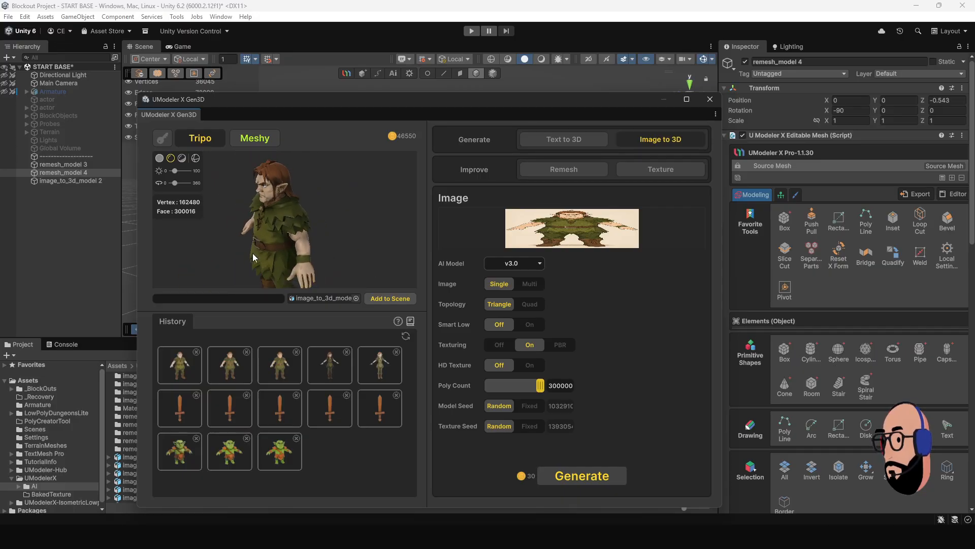
Switch back to the original quad elf and inspect its outfit from the front and the side.
{"action": "left_click", "coordinate": [279, 364]}
{"action": "scroll", "coordinate": [294, 203], "scroll_direction": "up", "scroll_amount": 8}
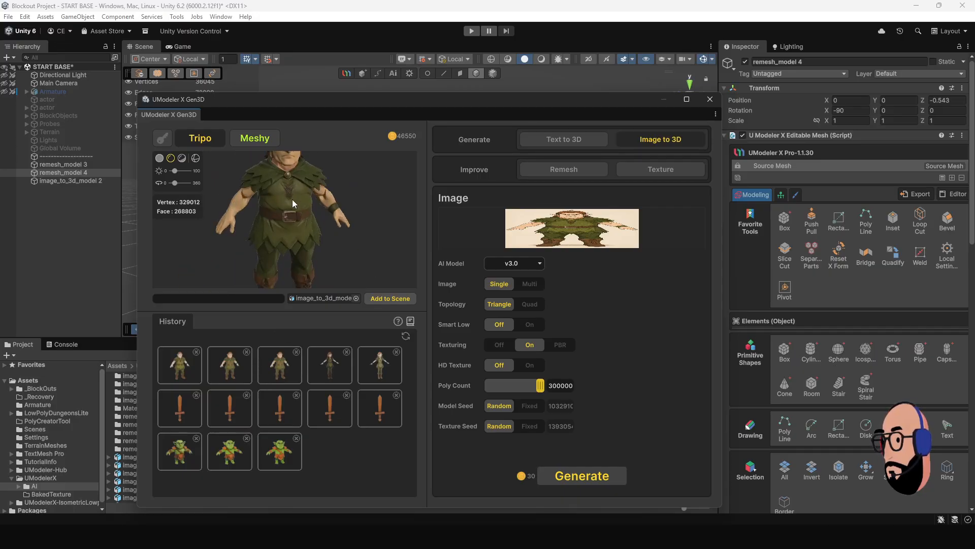
{"action": "scroll", "coordinate": [289, 241], "scroll_direction": "up", "scroll_amount": 2}
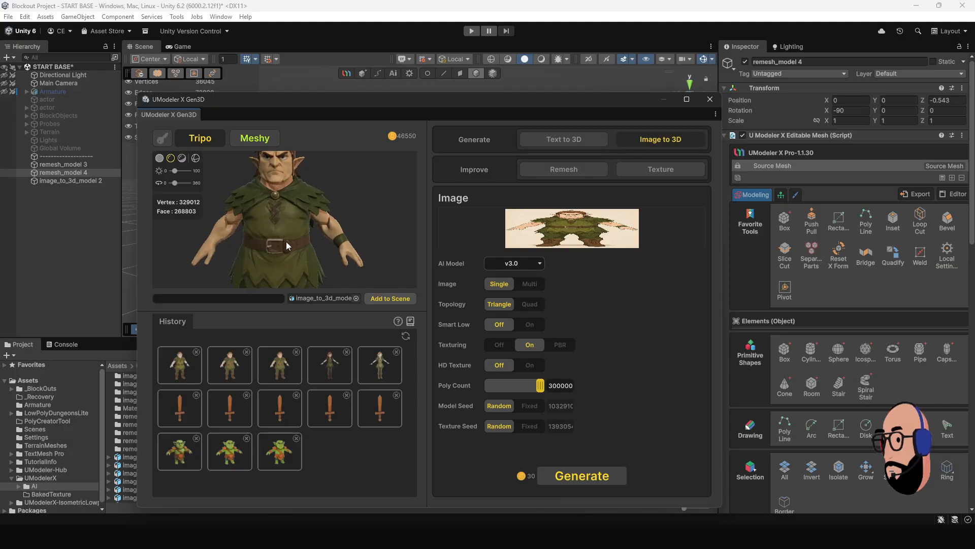
{"action": "left_click_drag", "start_coordinate": [285, 242], "coordinate": [225, 249]}
{"action": "scroll", "coordinate": [288, 258], "scroll_direction": "down", "scroll_amount": 4}
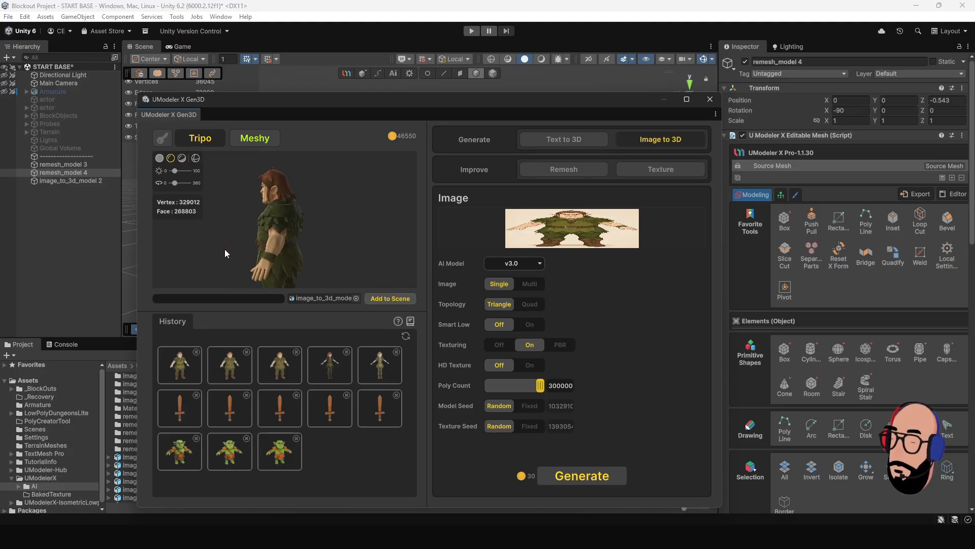
Reload the newest triangle elf and examine its face and outfit from the front and at an angle.
{"action": "left_click", "coordinate": [190, 367]}
{"action": "scroll", "coordinate": [281, 223], "scroll_direction": "up", "scroll_amount": 3}
{"action": "middle_click_drag", "start_coordinate": [286, 212], "coordinate": [290, 272]}
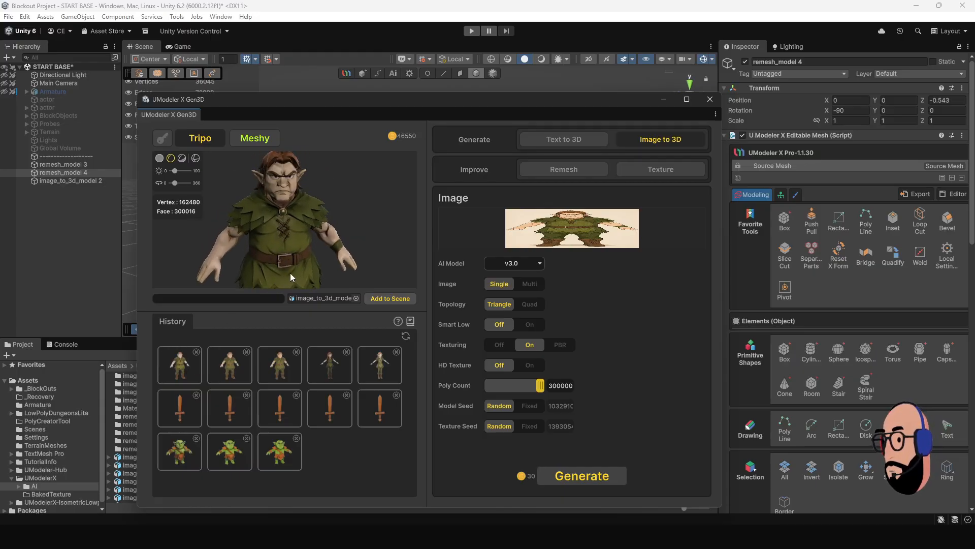
{"action": "scroll", "coordinate": [293, 267], "scroll_direction": "down", "scroll_amount": 3}
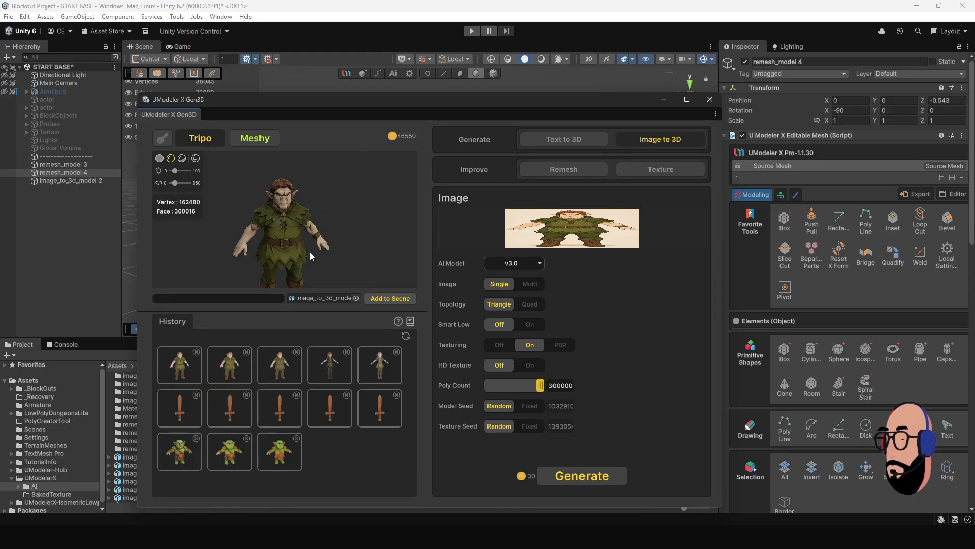
{"action": "scroll", "coordinate": [282, 240], "scroll_direction": "up", "scroll_amount": 3}
{"action": "left_click_drag", "start_coordinate": [325, 246], "coordinate": [268, 246]}
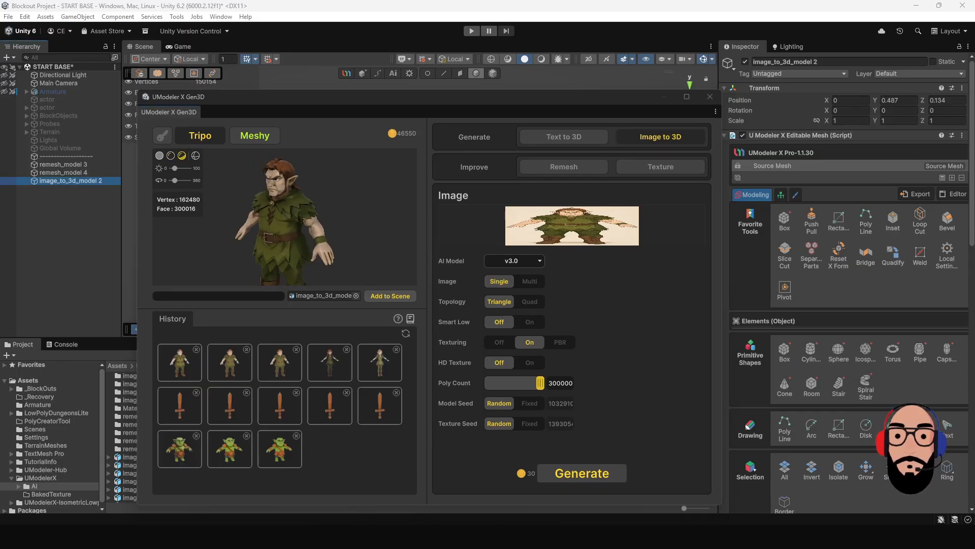